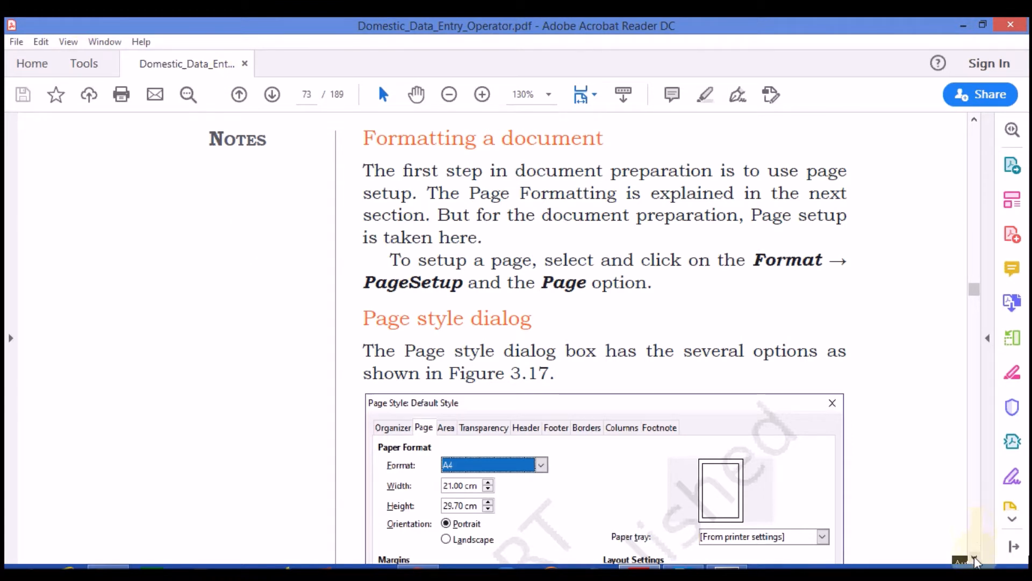
- Read the Page style dialog section of the PDF down to its figure, and switch to LibreOffice Writer
scroll(976, 561, "down", 3)
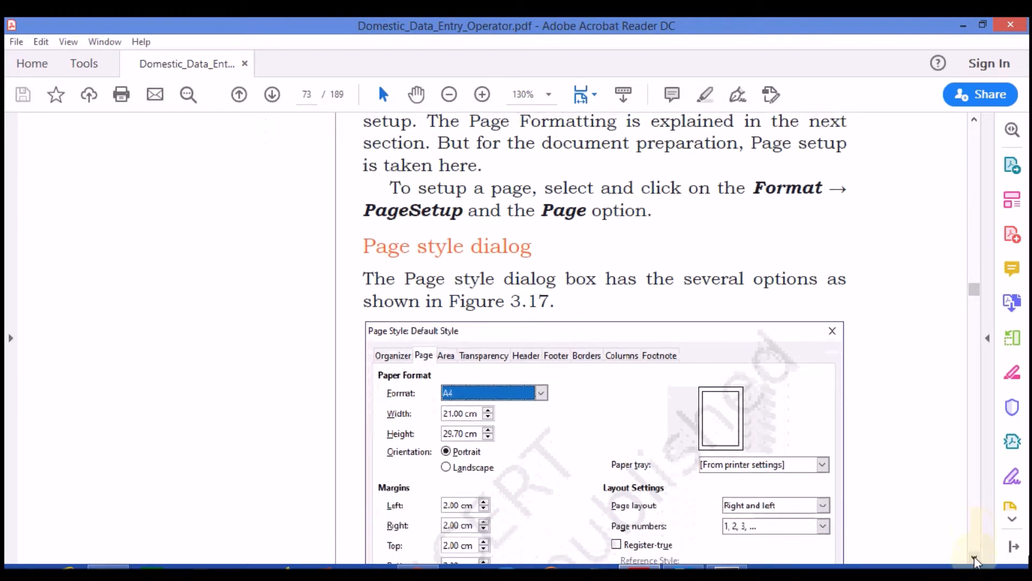
scroll(977, 562, "down", 5)
scroll(976, 562, "down", 3)
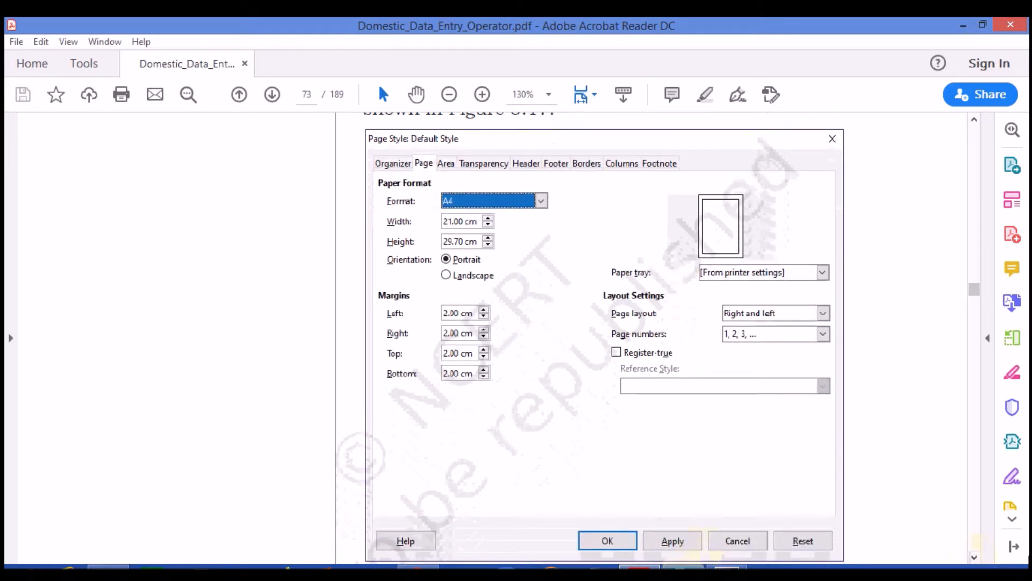
left_click(683, 568)
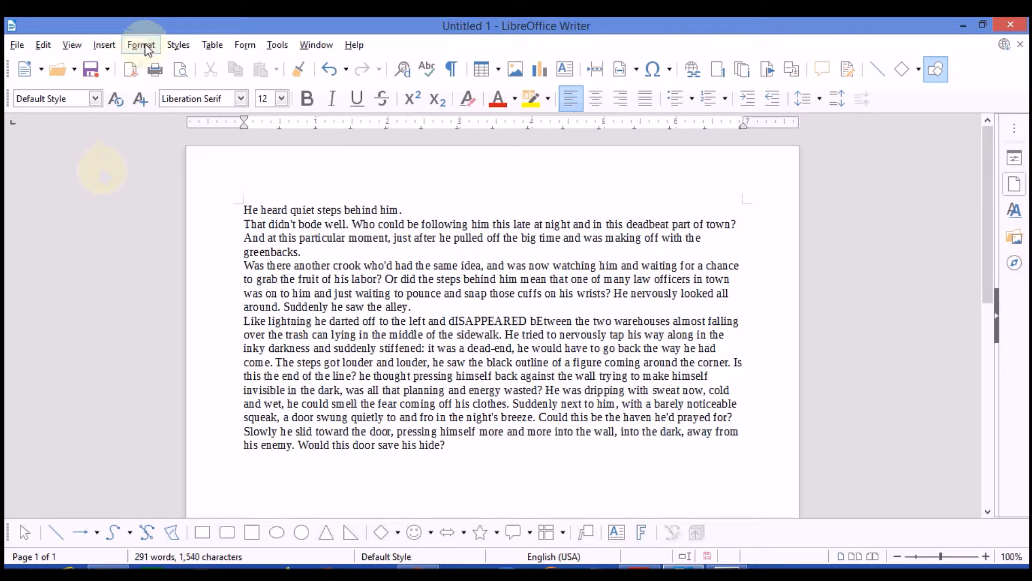
left_click(142, 45)
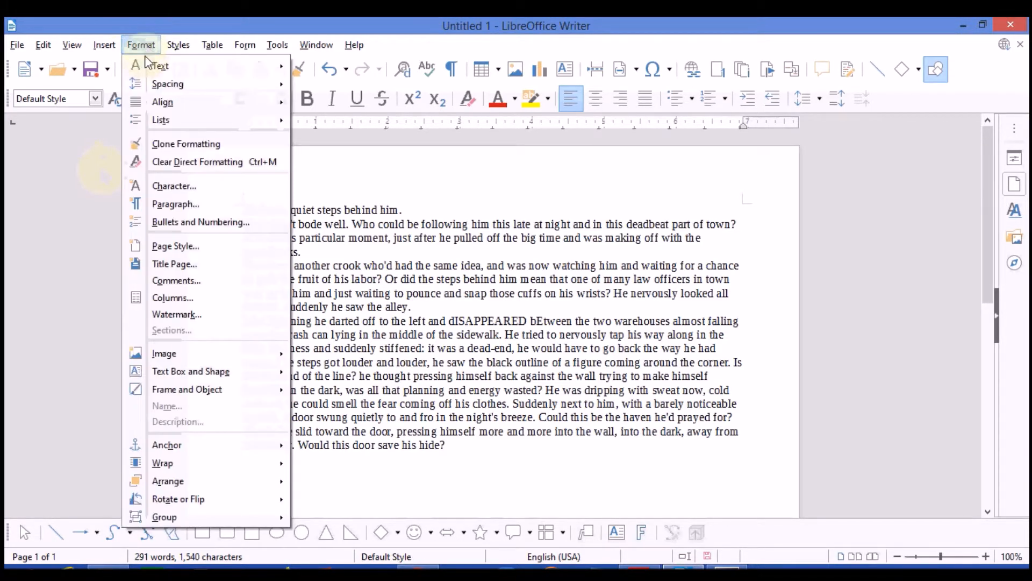
mouse_move(156, 106)
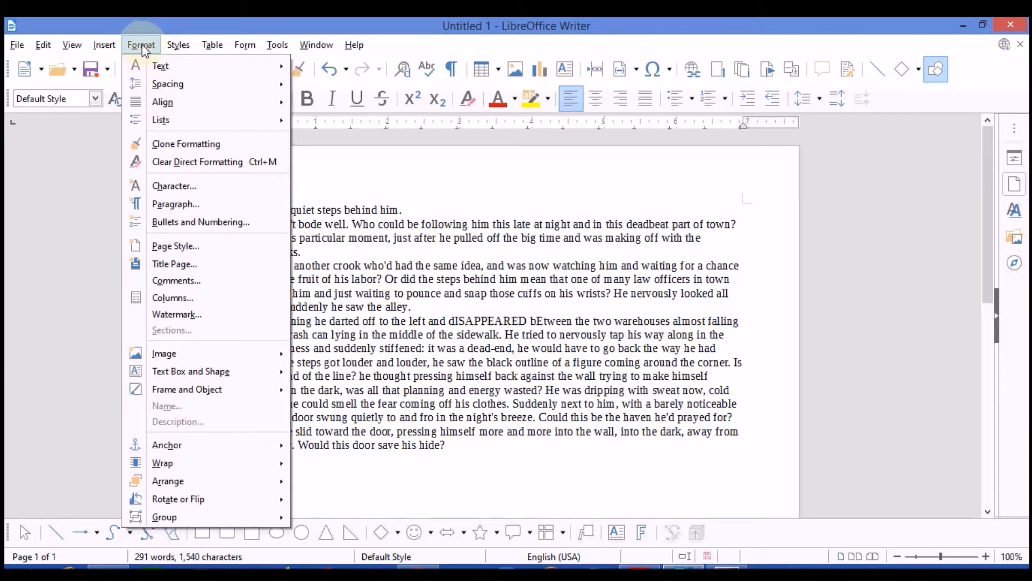
left_click(125, 162)
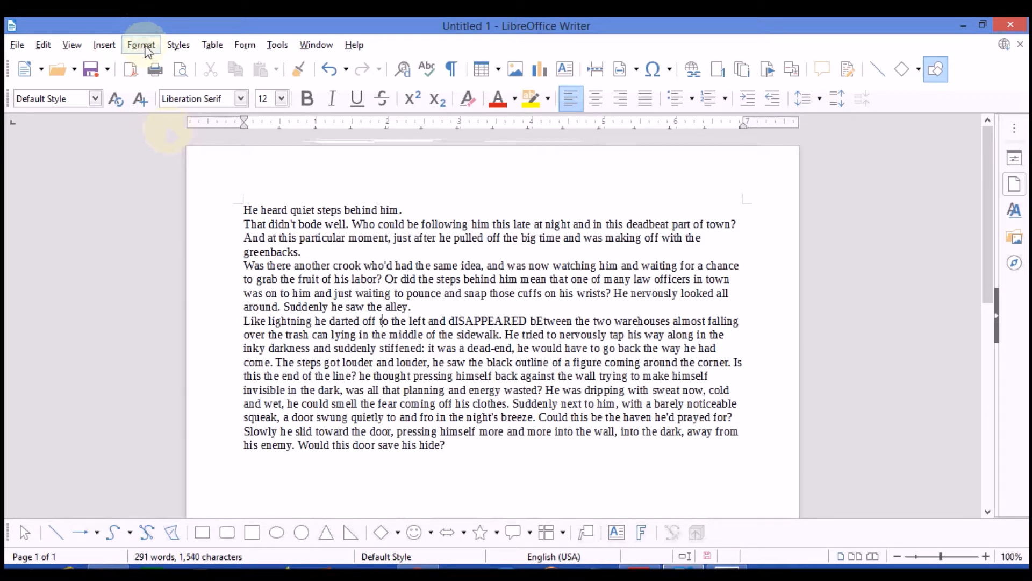
- Open the page style settings and look through the available paper formats, keeping Letter
left_click(141, 45)
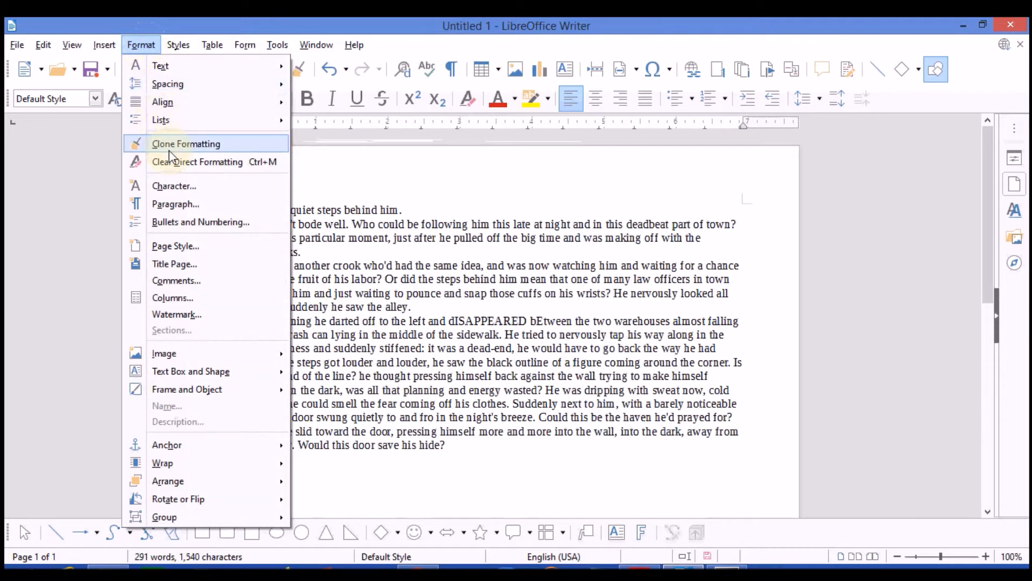
left_click(184, 248)
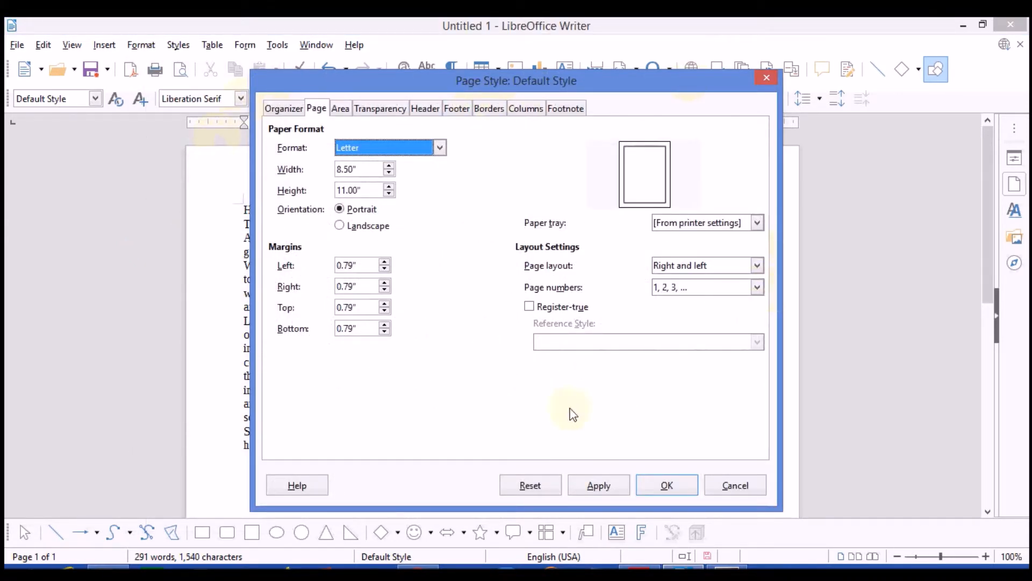
left_click(440, 149)
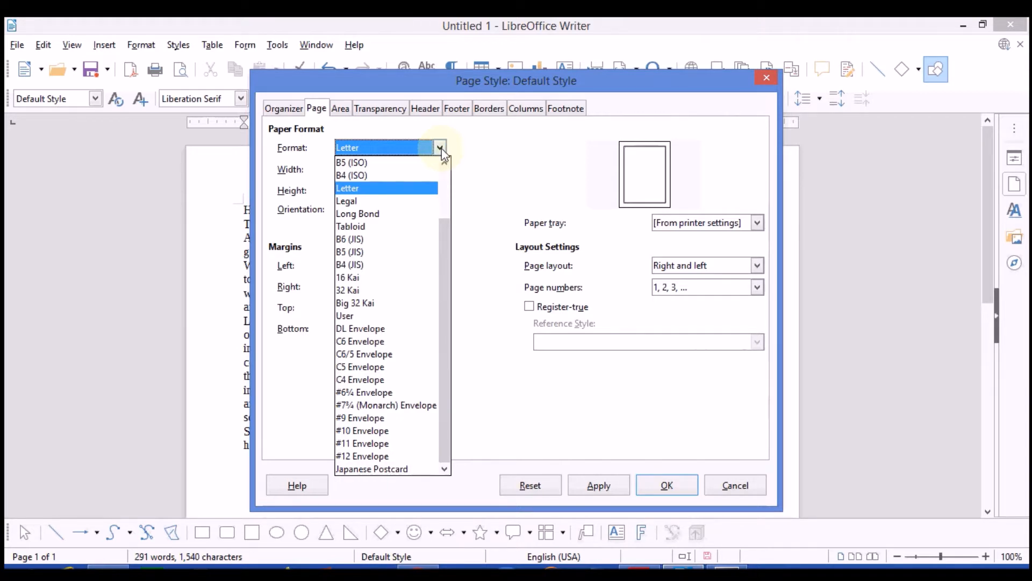
left_click(472, 151)
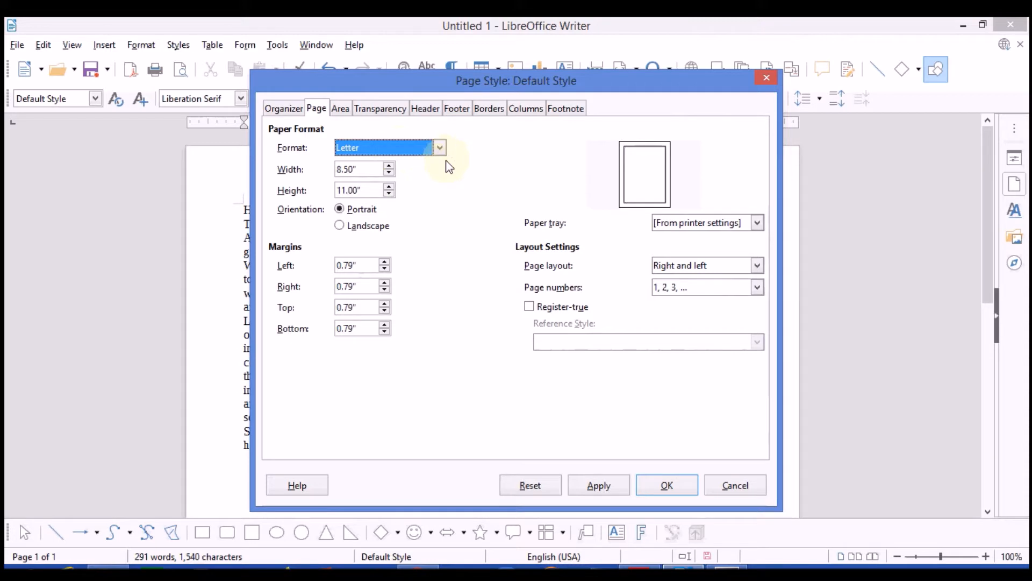
- Try the landscape page orientation and return to portrait
left_click(339, 229)
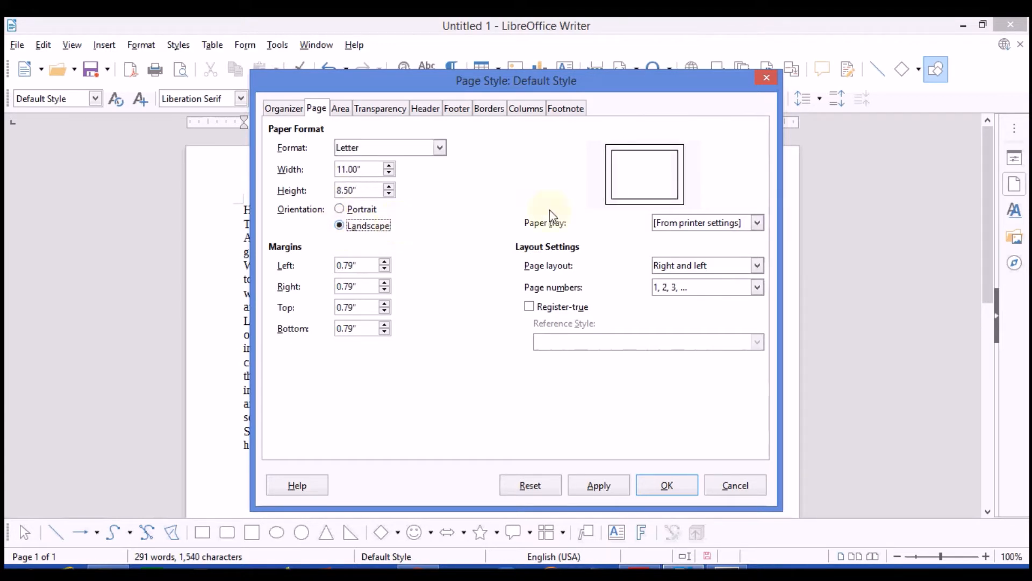
left_click(343, 210)
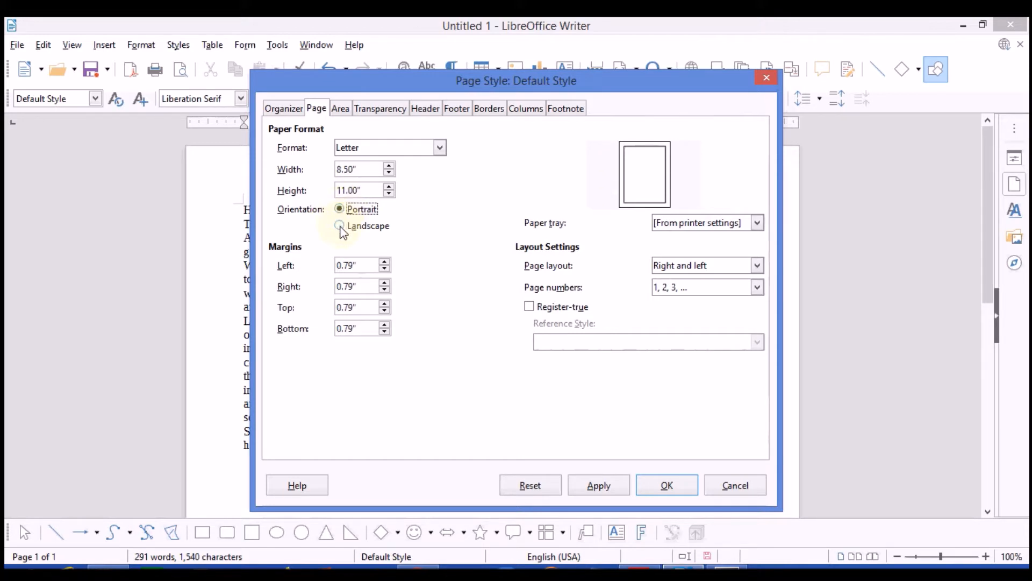
left_click(340, 227)
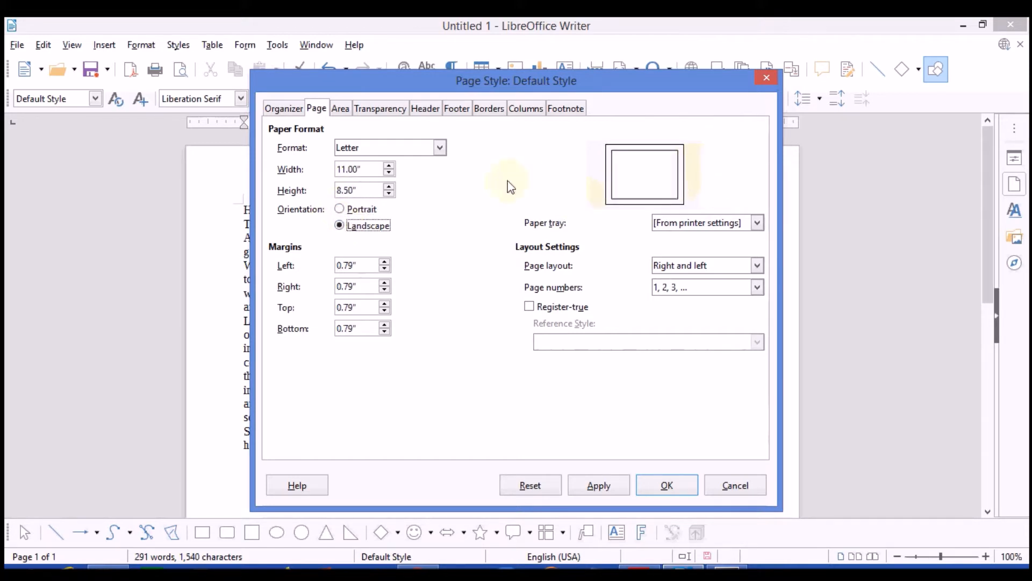
left_click(340, 209)
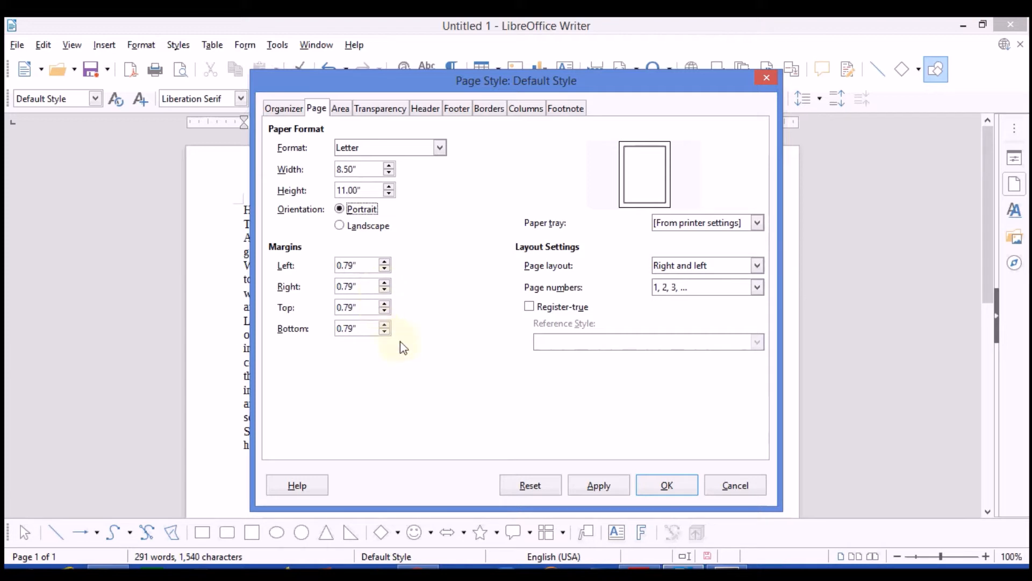
- Set the left page margin to 0.78" and apply the page style
left_click(384, 269)
left_click(385, 269)
left_click(385, 268)
left_click(385, 262)
left_click(386, 263)
left_click(386, 263)
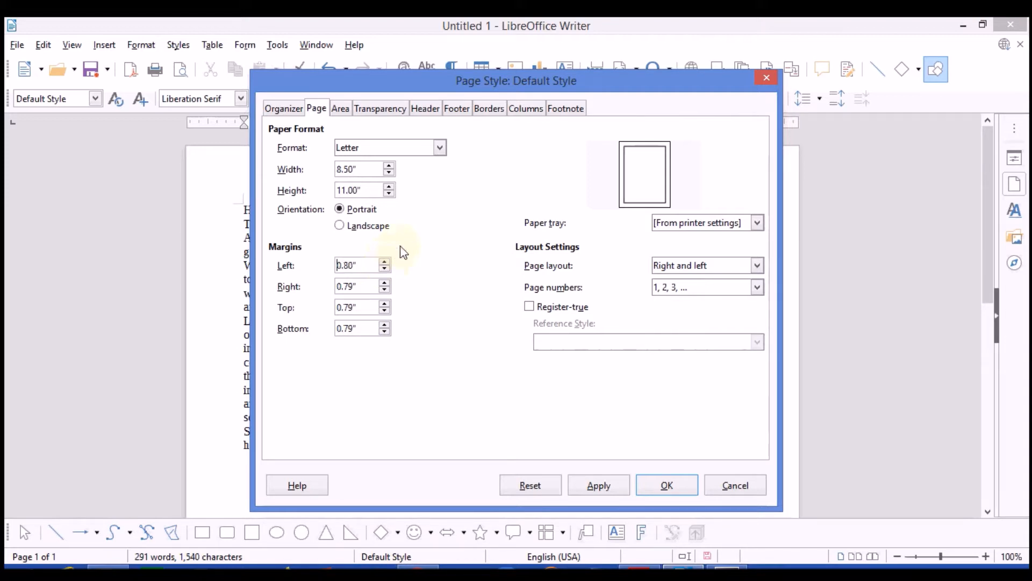
left_click(385, 269)
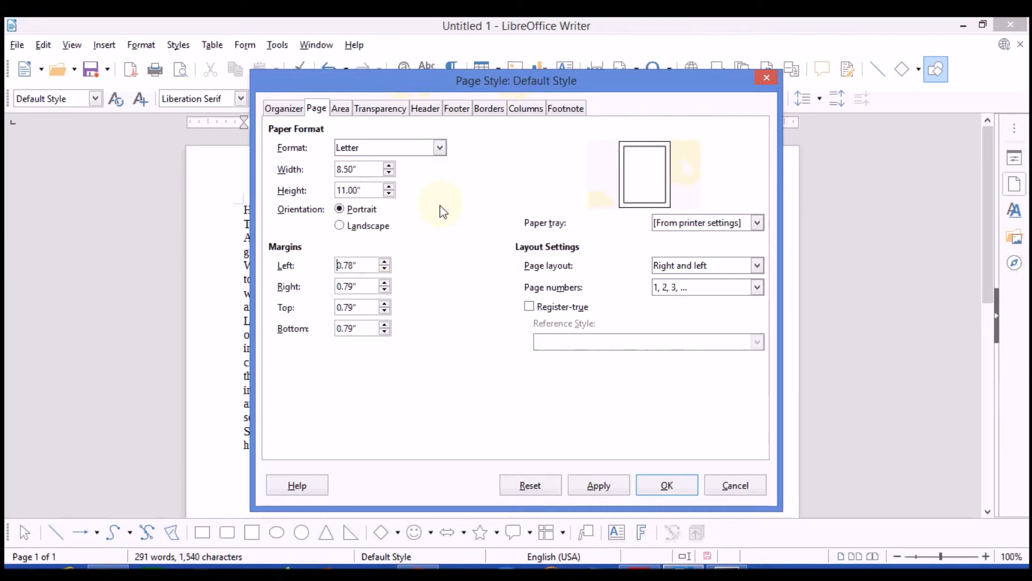
left_click(665, 486)
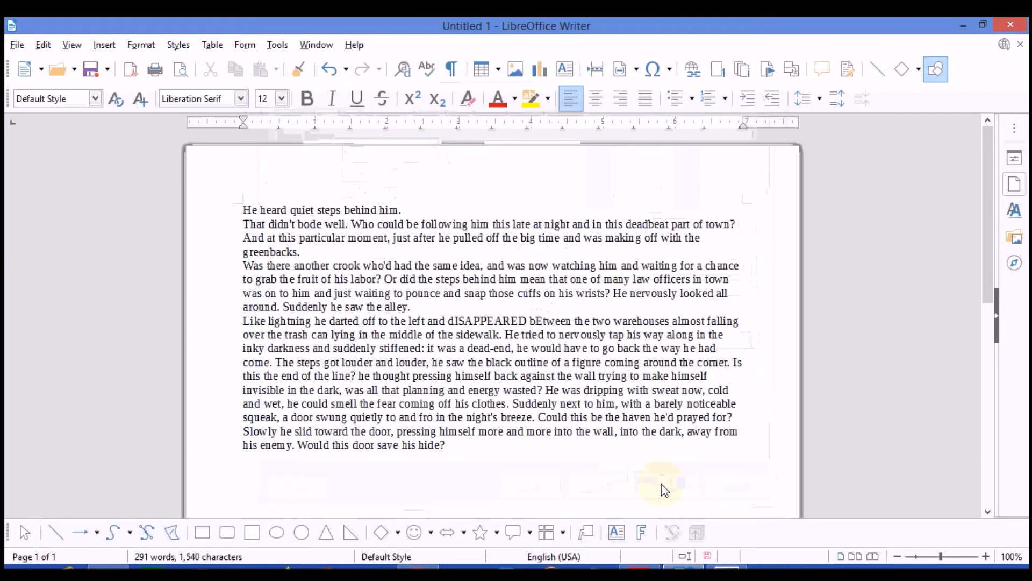
- Select the first sentence from "heard" onward, look at the commands offered for it, and deselect it
mouse_move(582, 177)
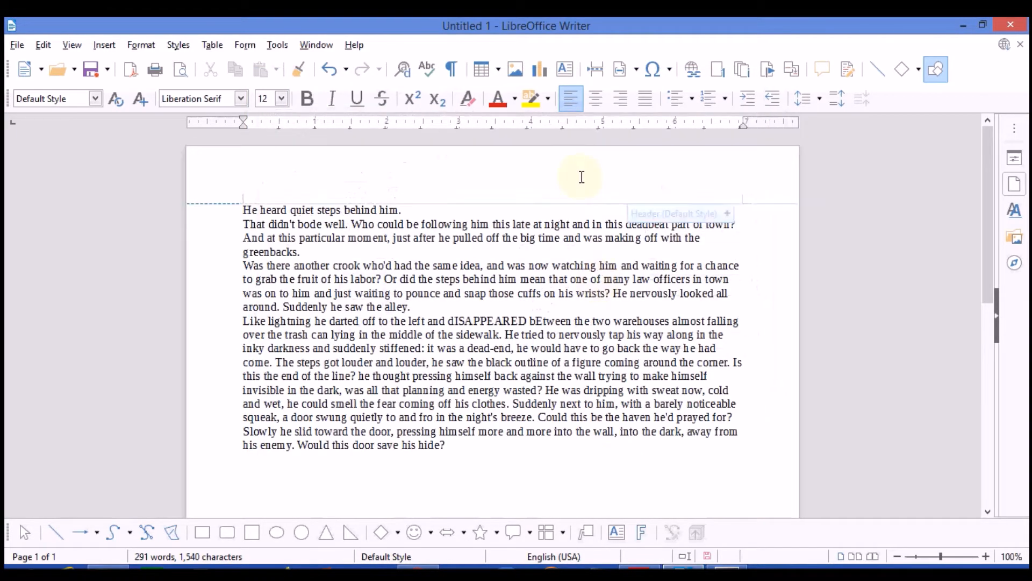
left_click(493, 348)
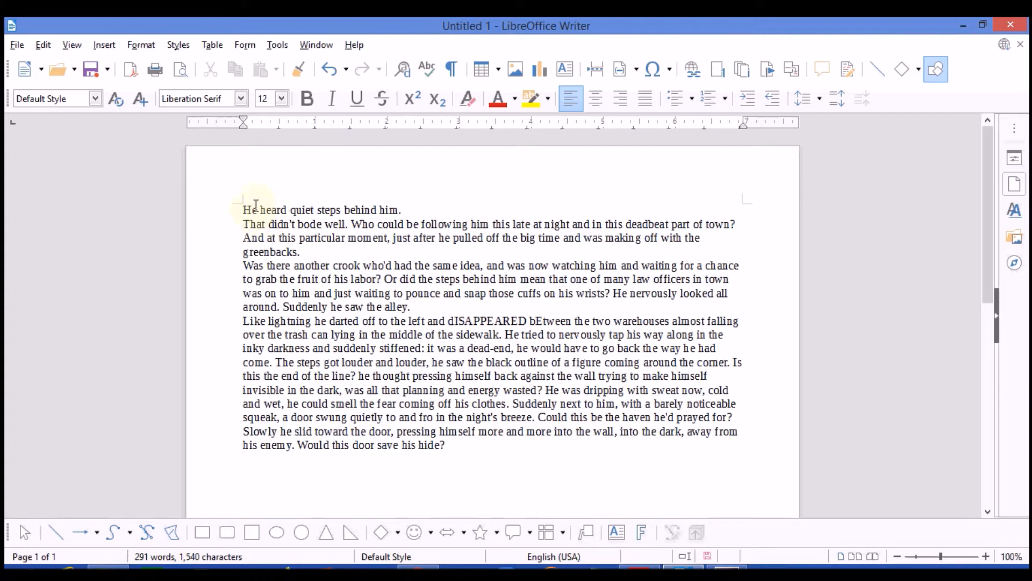
left_click_drag(256, 206, 404, 210)
right_click(361, 210)
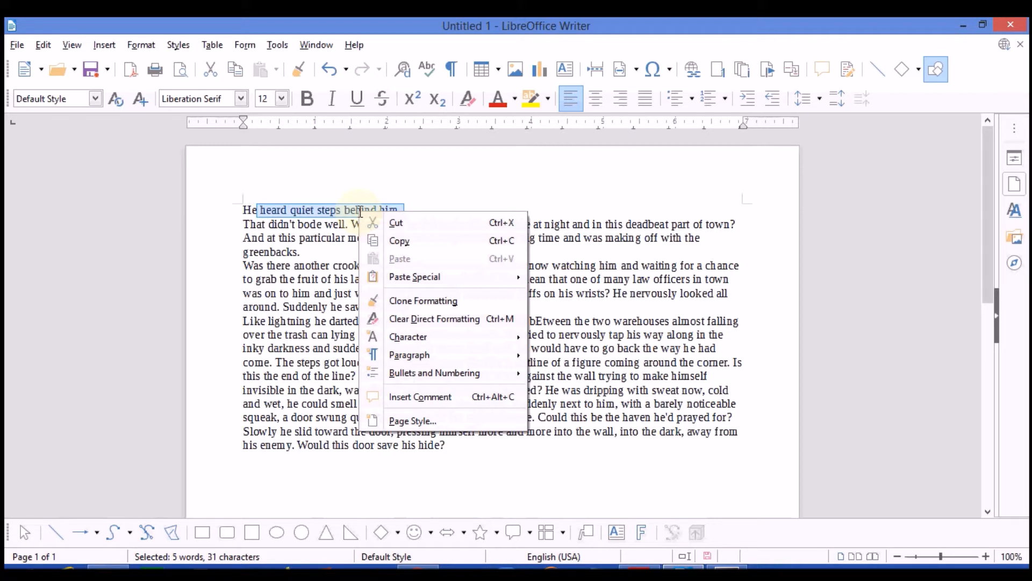
left_click(326, 251)
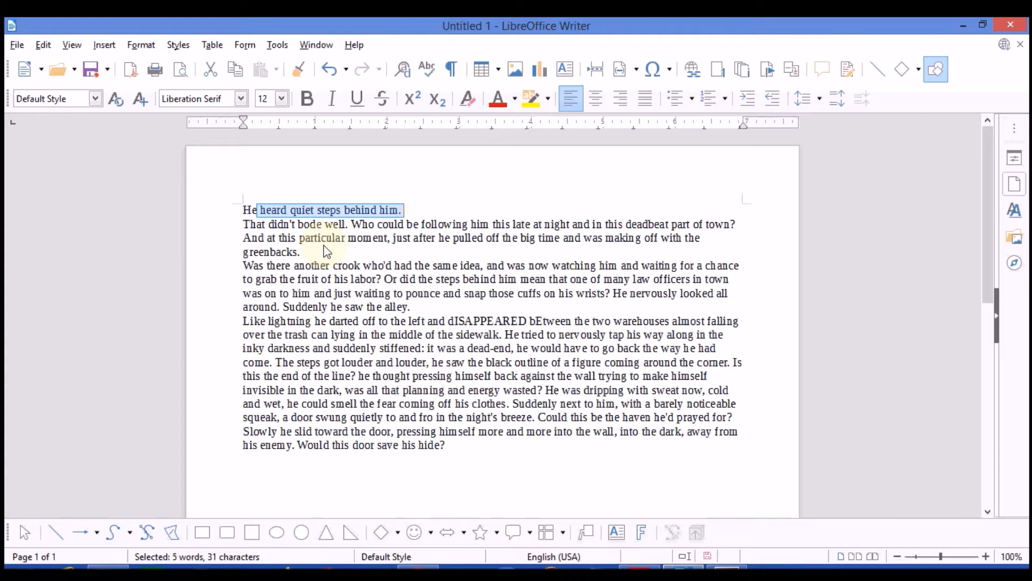
left_click(344, 220)
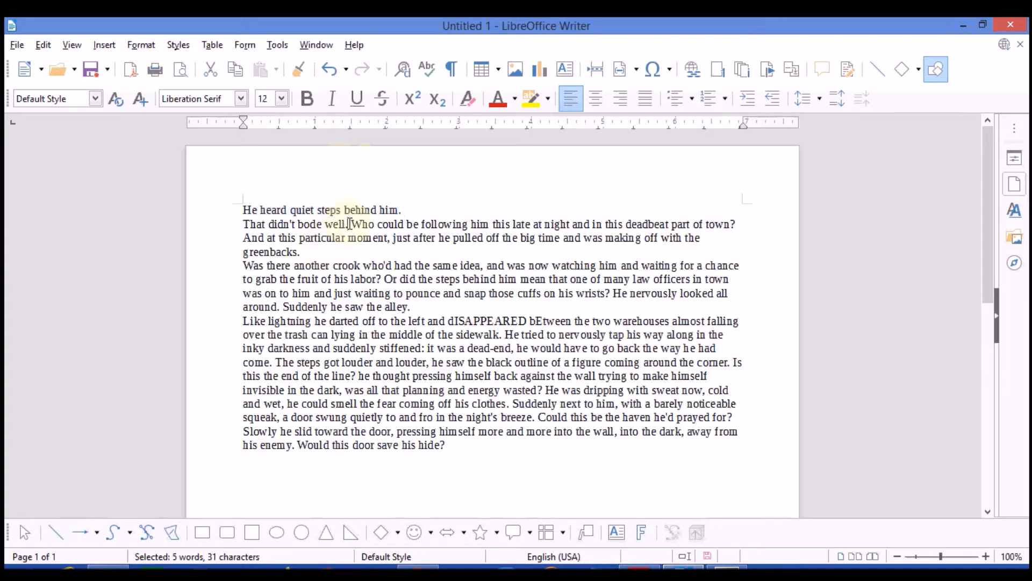
left_click(330, 209)
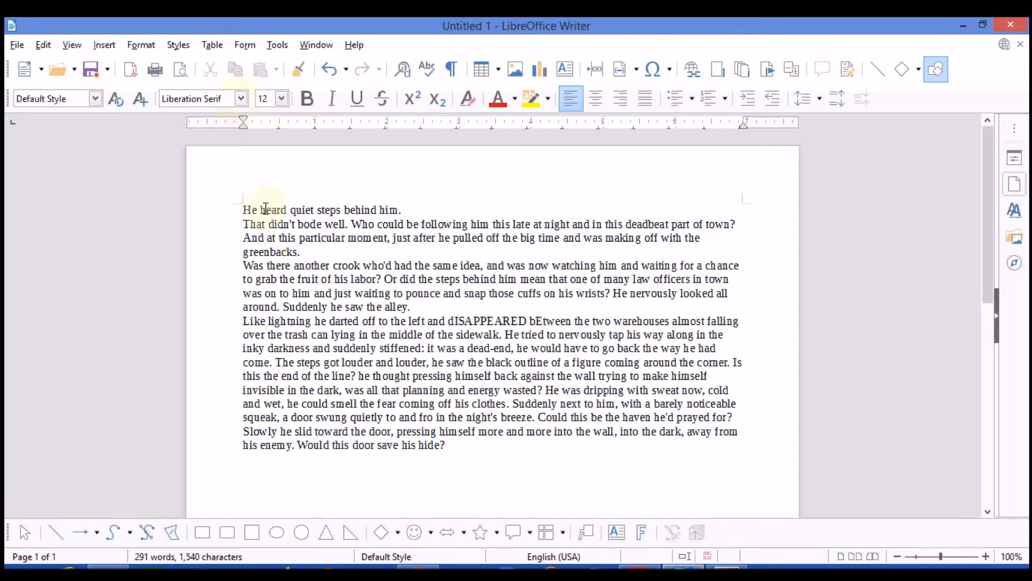
- Select the whole story text and look at the text formatting options such as bold, italic and underline
left_click_drag(243, 209, 468, 449)
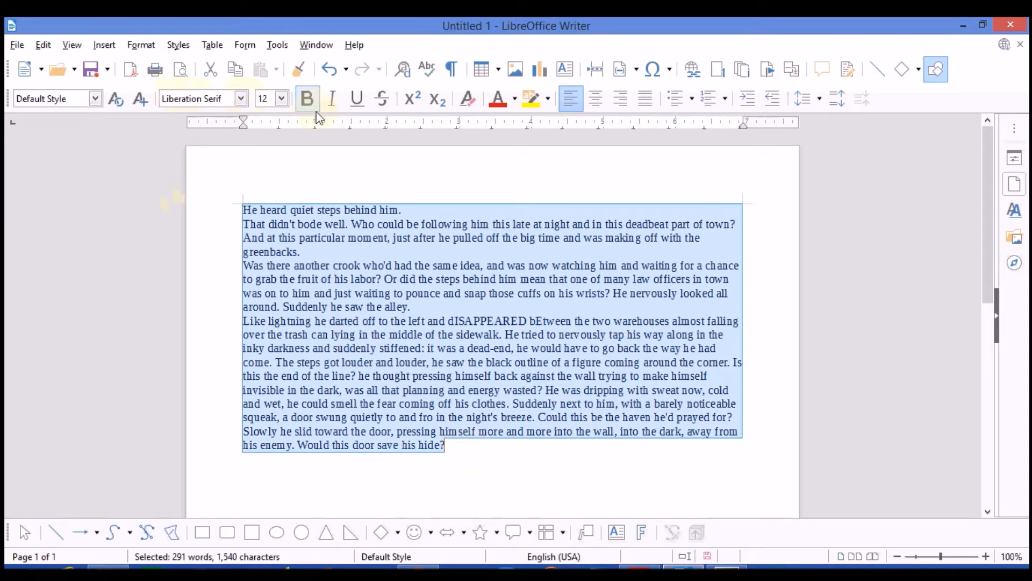
left_click(148, 46)
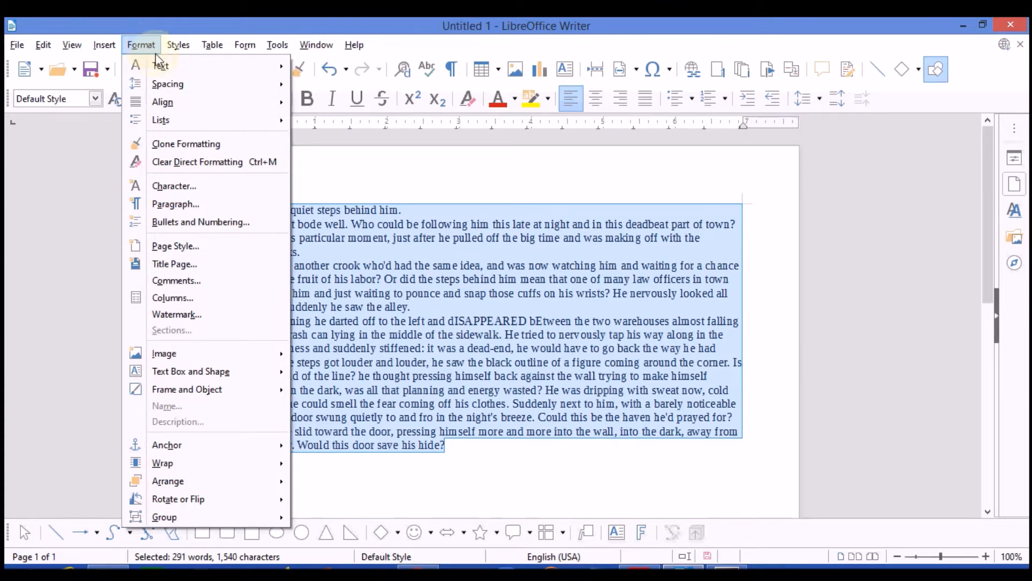
mouse_move(168, 69)
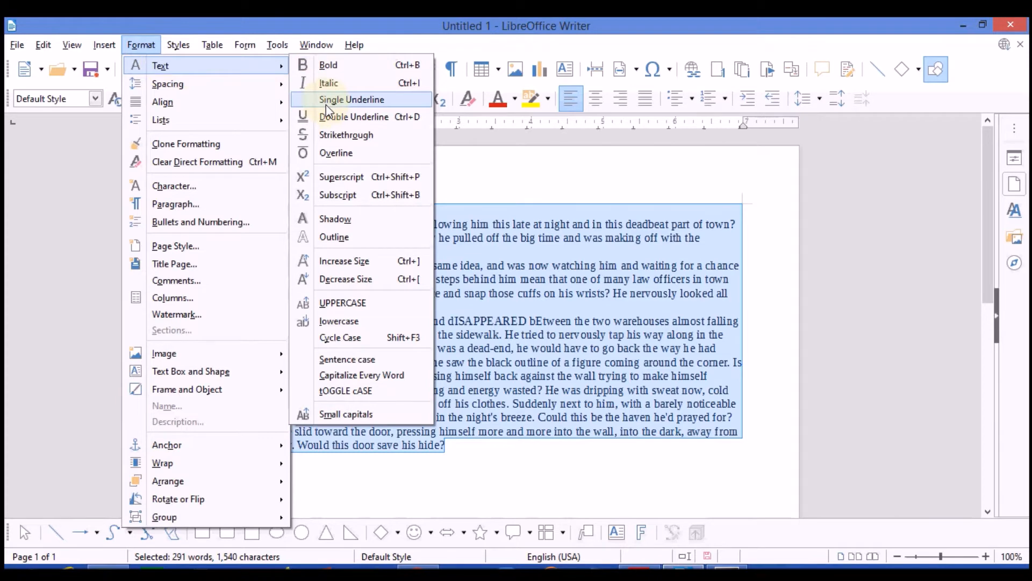
left_click(483, 169)
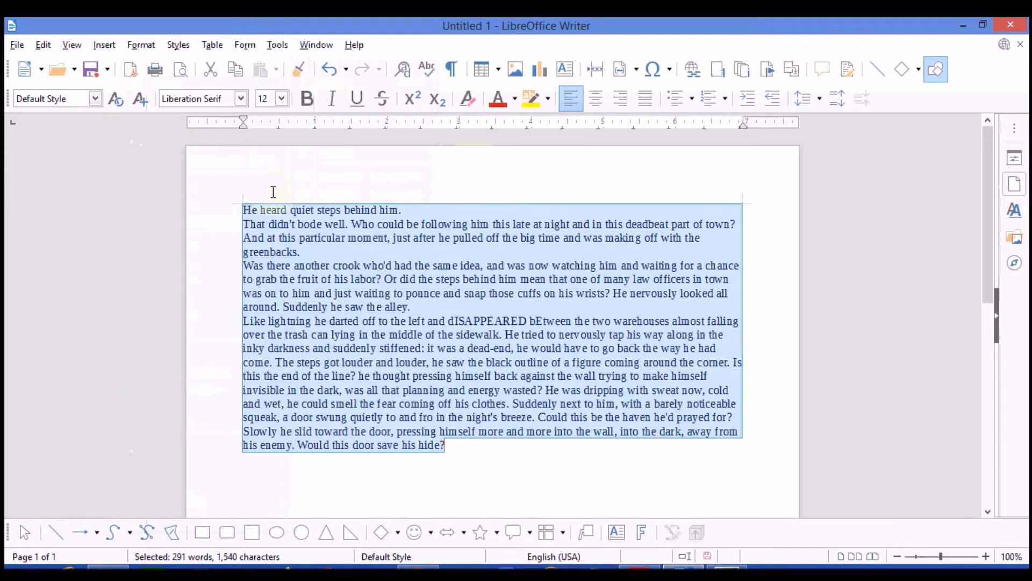
- Look through the list of available fonts for the selected text without choosing one
left_click(242, 103)
left_click(241, 99)
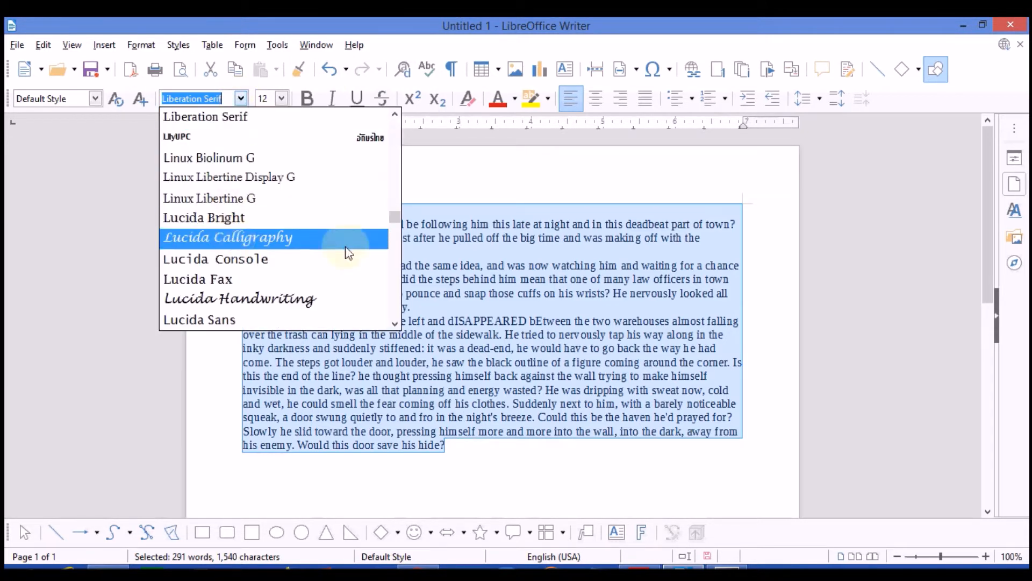
left_click(395, 323)
left_click_drag(396, 323, 395, 324)
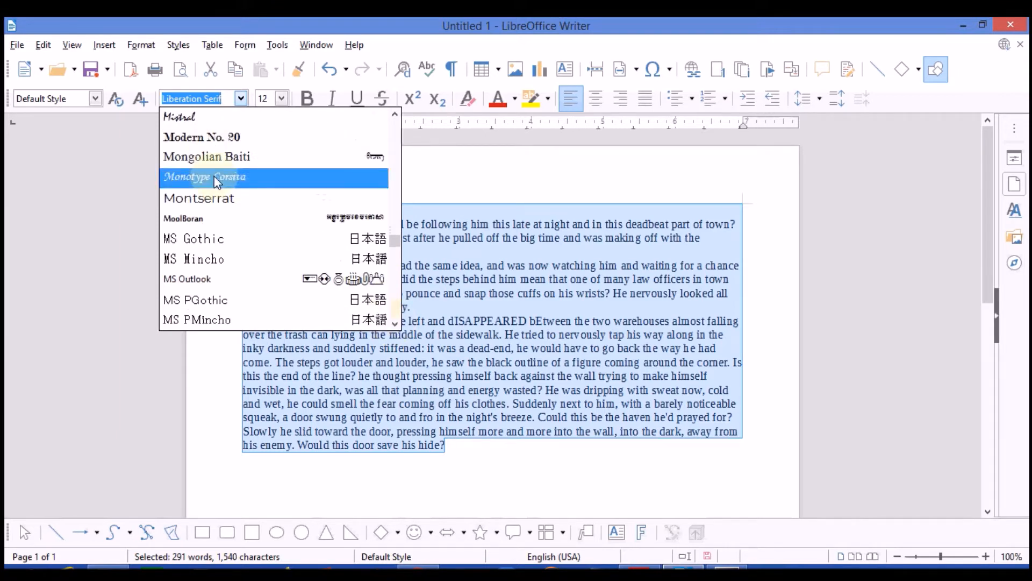
left_click(474, 183)
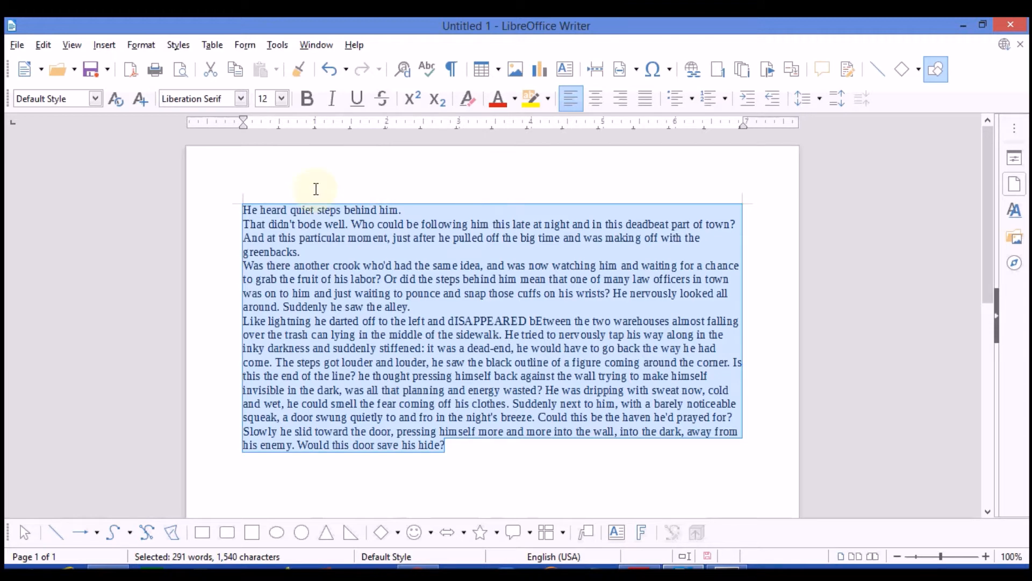
- Change the font of the entire document text to Lucida Calligraphy and deselect the text
left_click(243, 209)
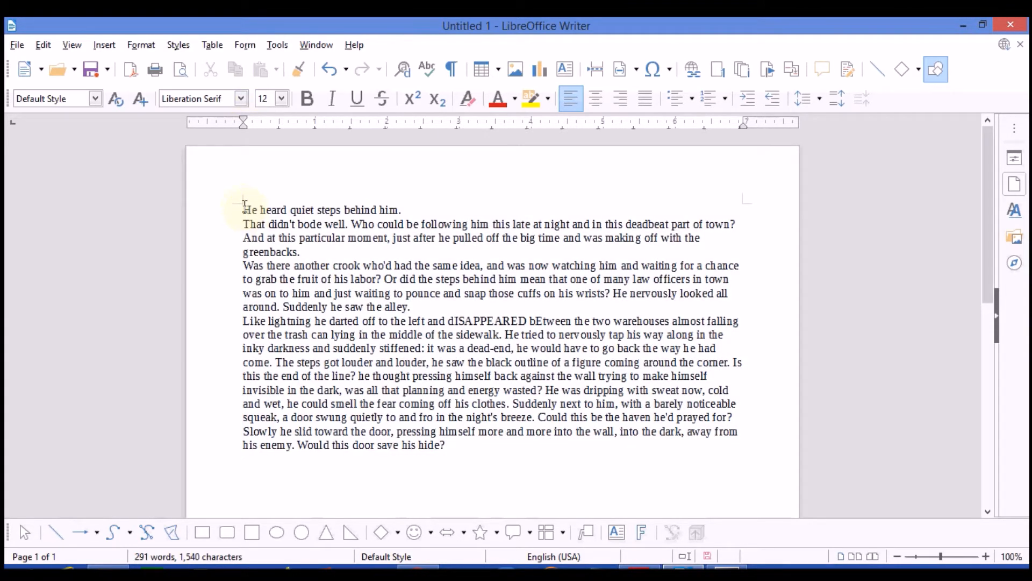
key("ctrl+a")
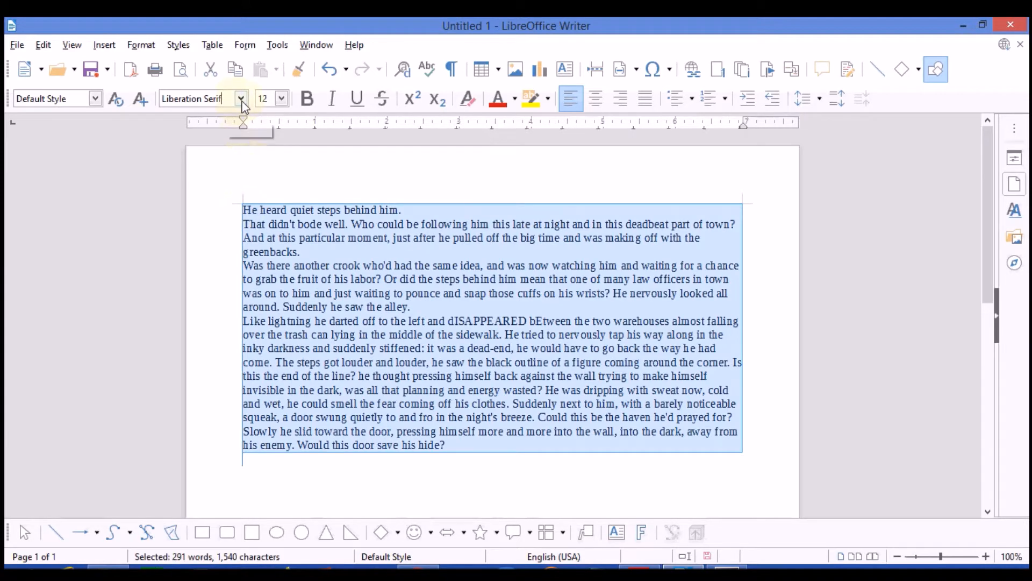
left_click(241, 99)
left_click(240, 243)
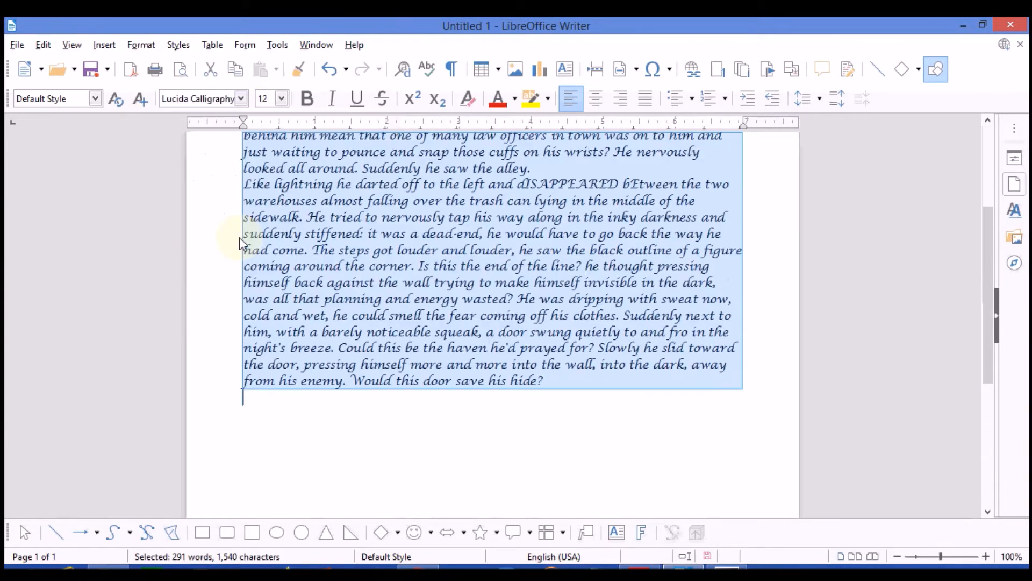
left_click_drag(984, 243, 985, 176)
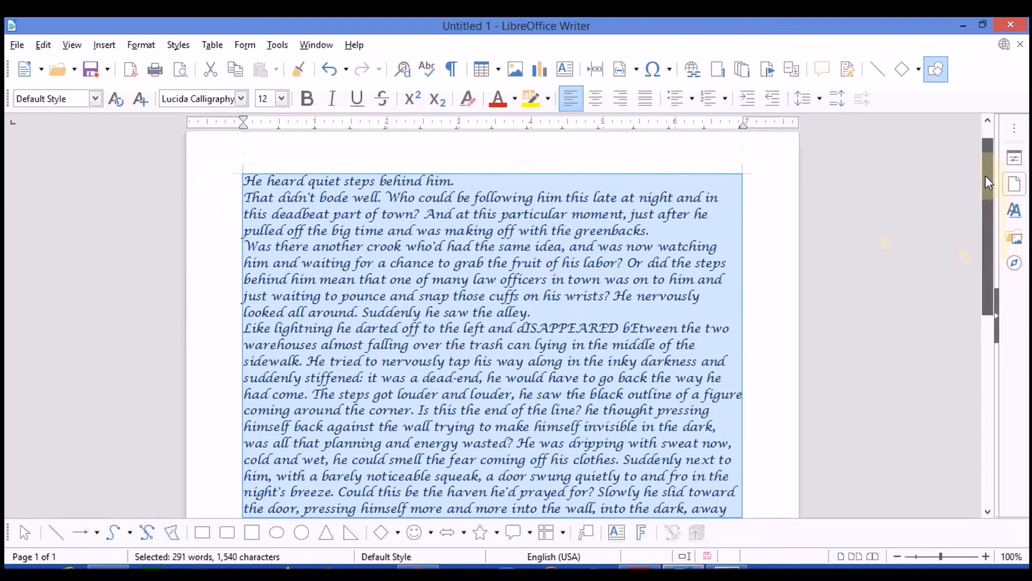
left_click(765, 259)
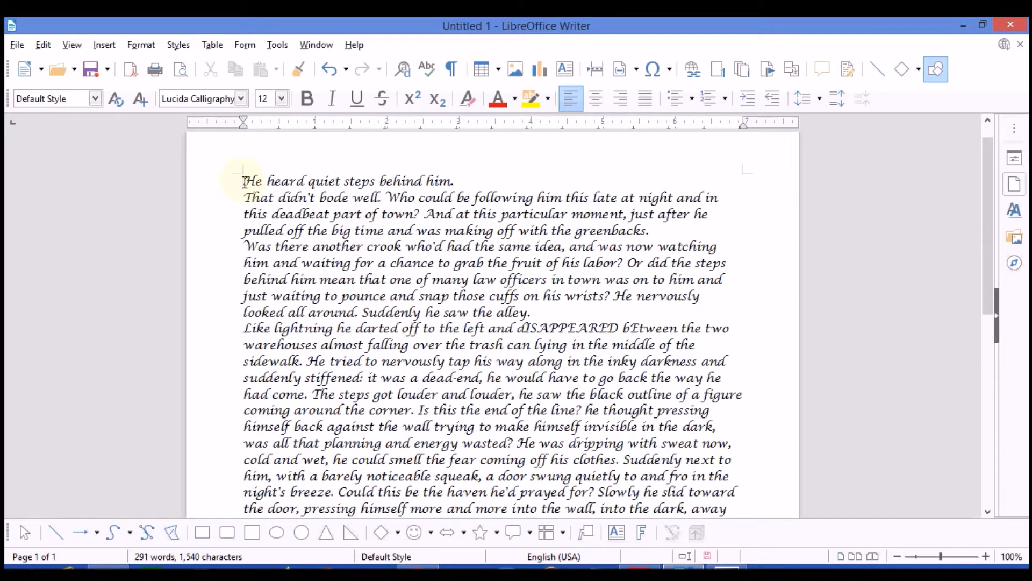
- Set the font size of the entire document text to 14
key("ctrl+a")
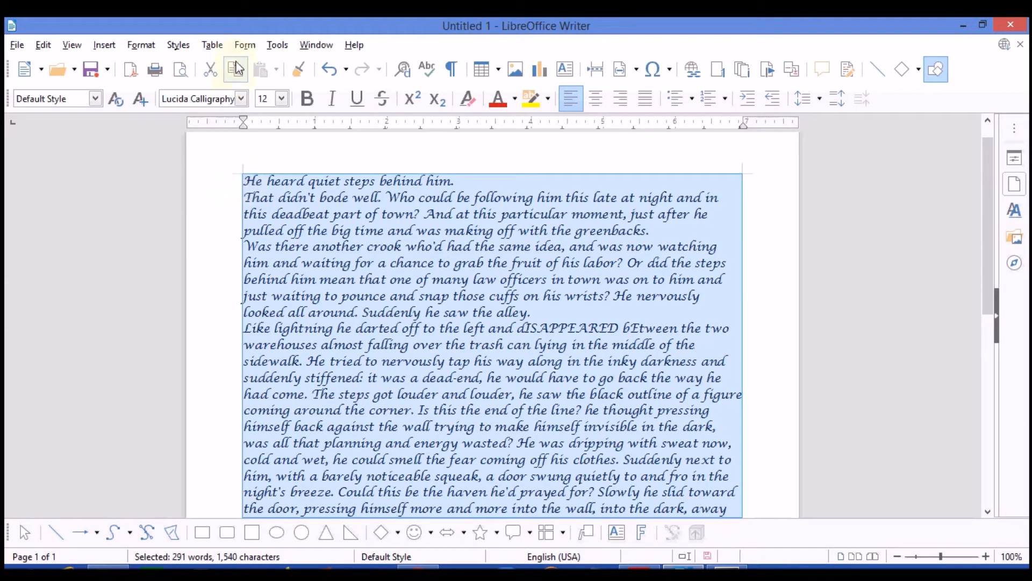
left_click(281, 99)
left_click(283, 242)
left_click(283, 242)
left_click(282, 242)
left_click(283, 242)
left_click(283, 242)
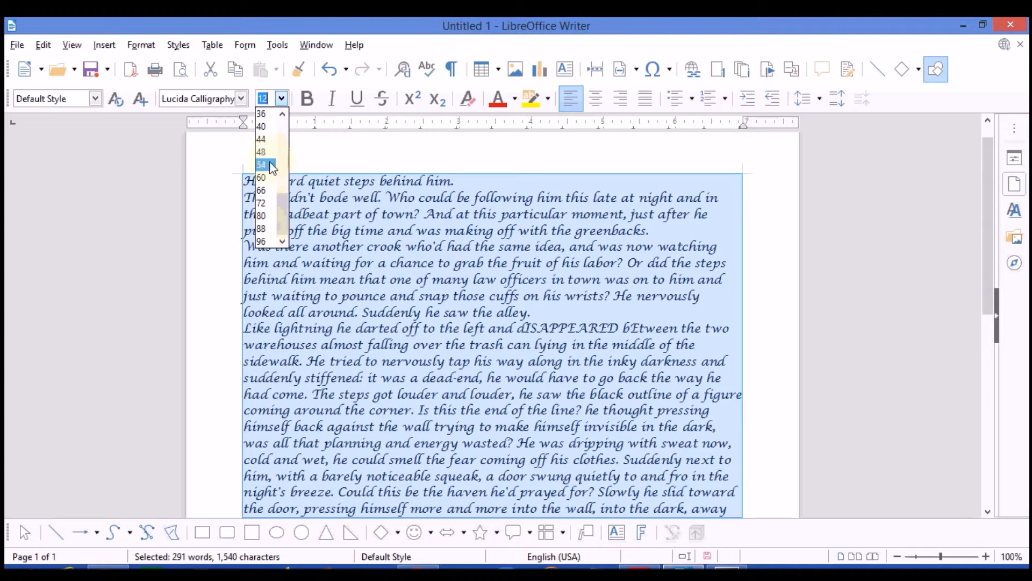
left_click(285, 137)
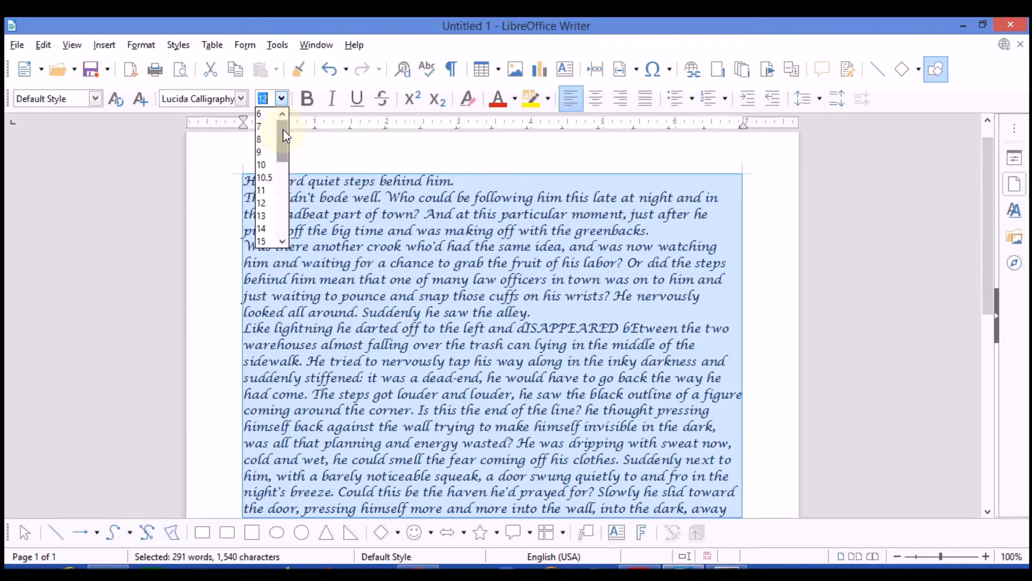
left_click(268, 229)
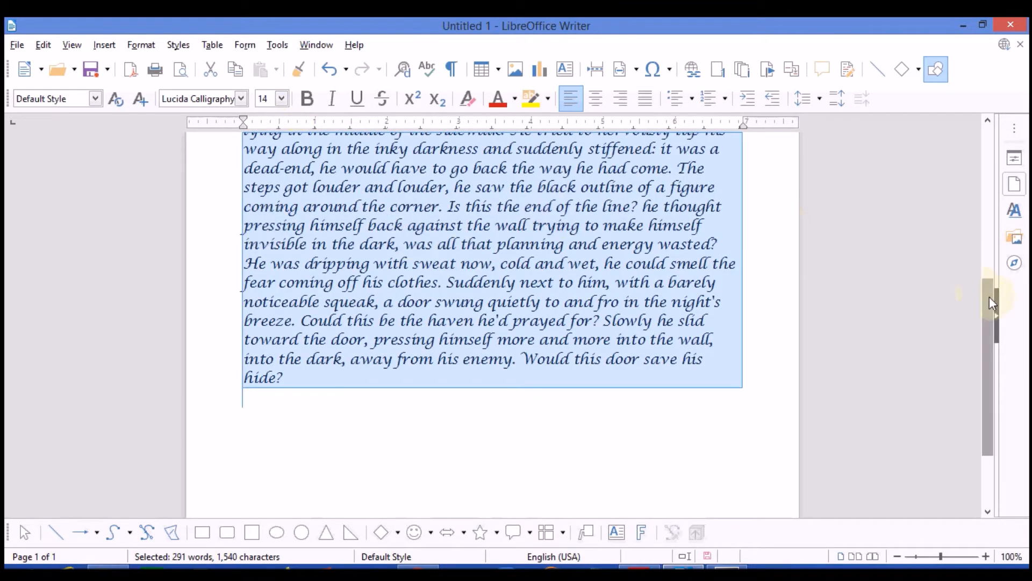
left_click_drag(988, 296, 976, 162)
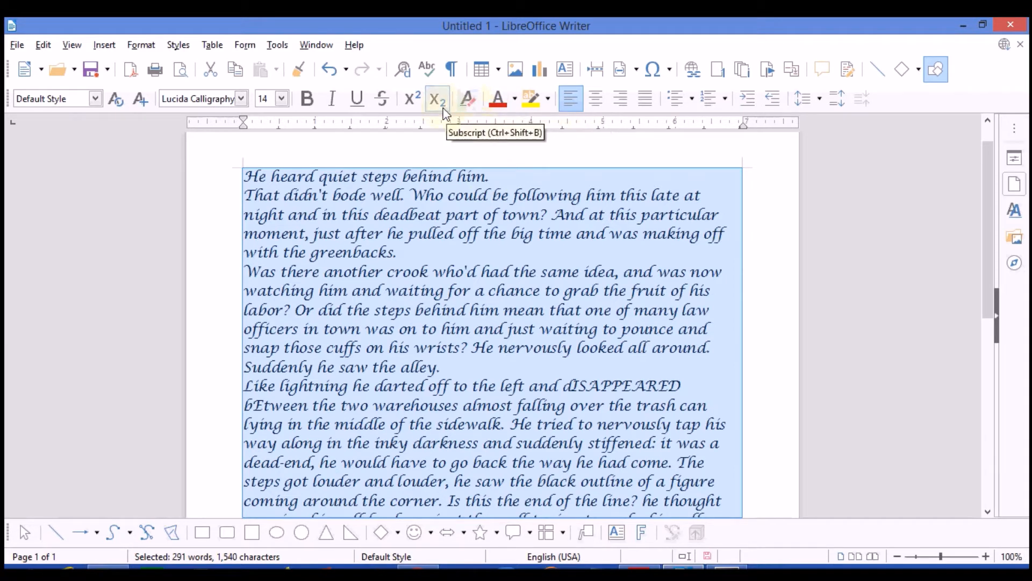
- Try to apply a custom font color to the whole text, setting its hue to 274°, and deselect the text
left_click(514, 107)
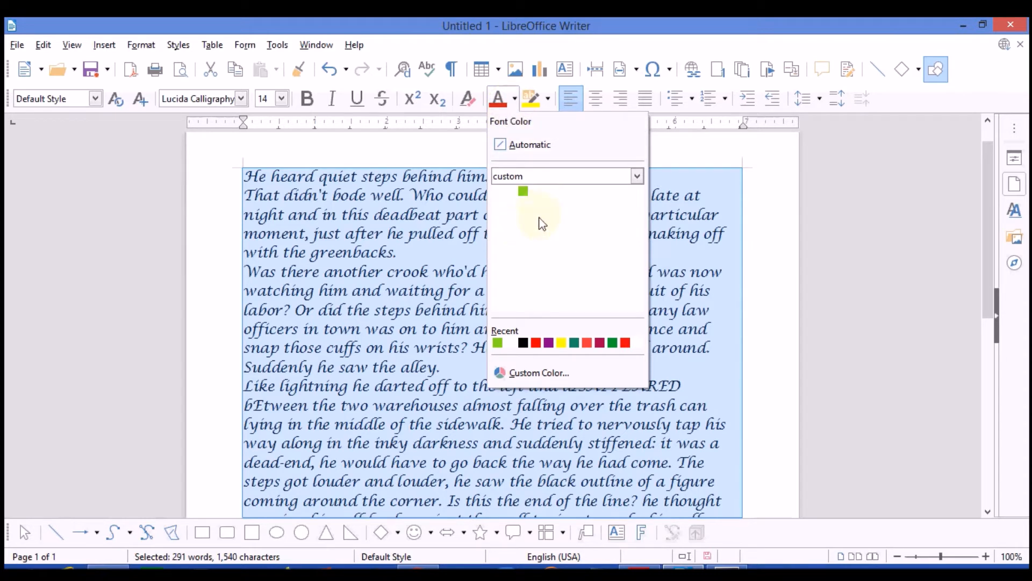
left_click(641, 175)
left_click(641, 175)
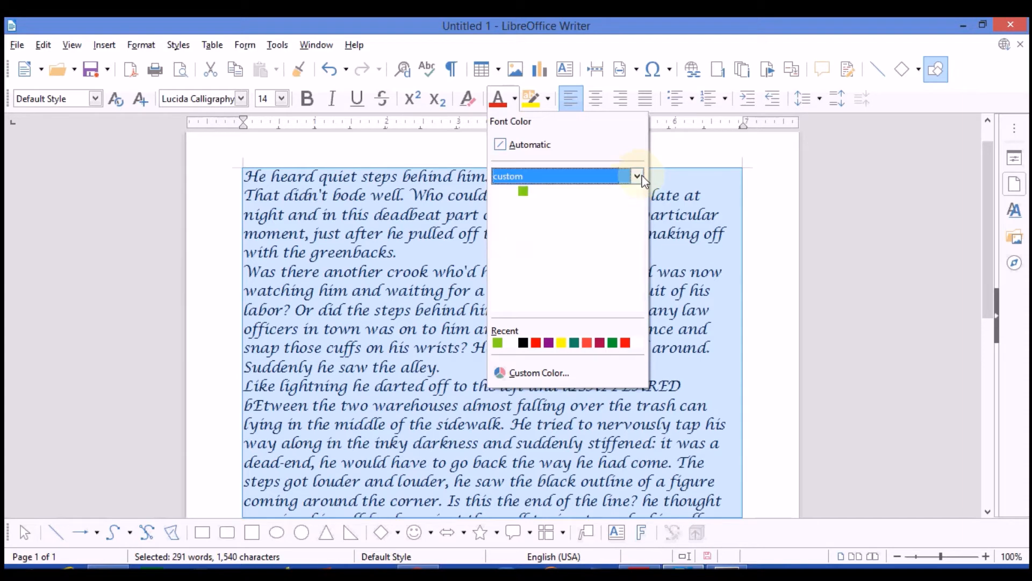
left_click(550, 374)
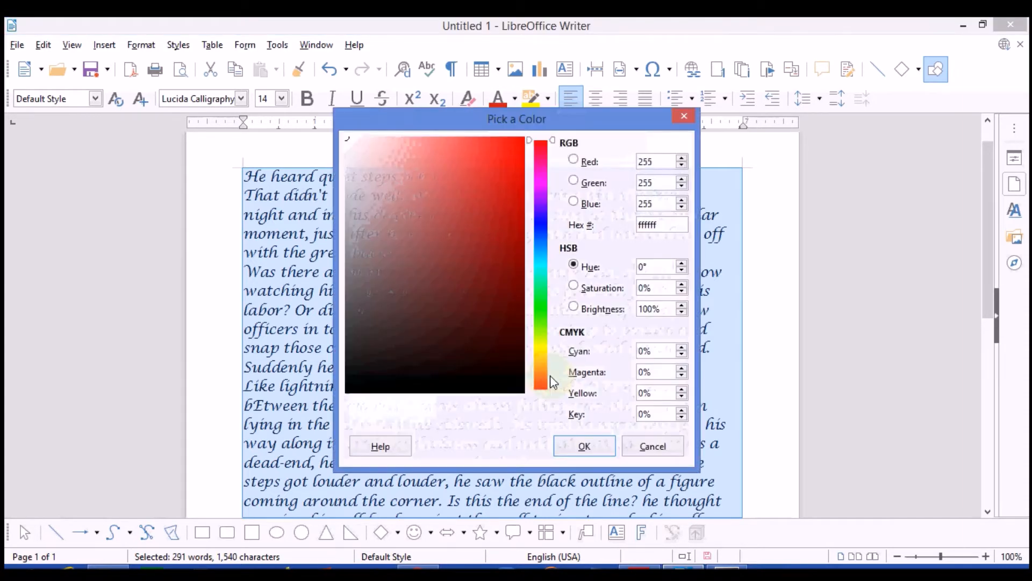
left_click(544, 199)
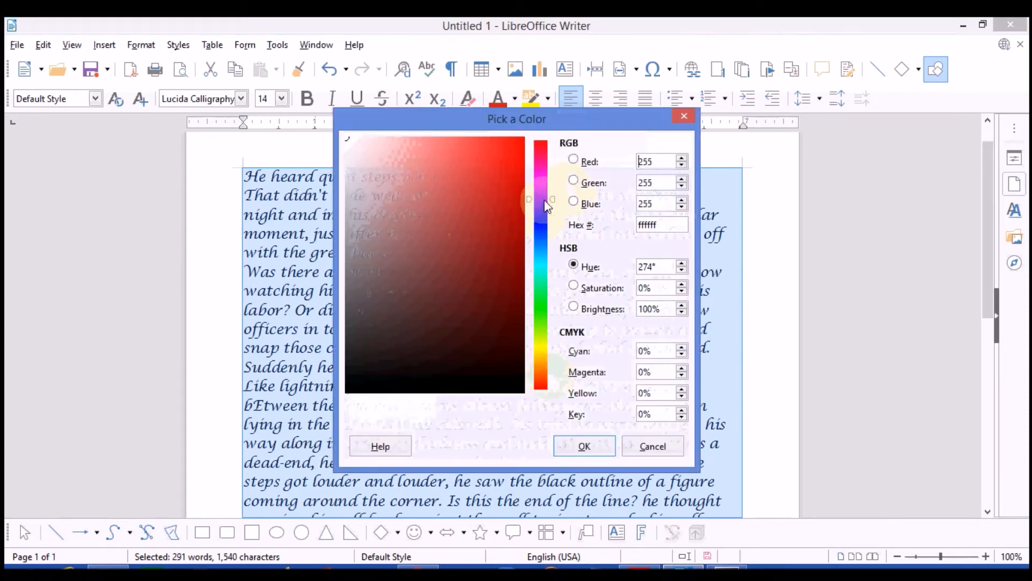
left_click(592, 443)
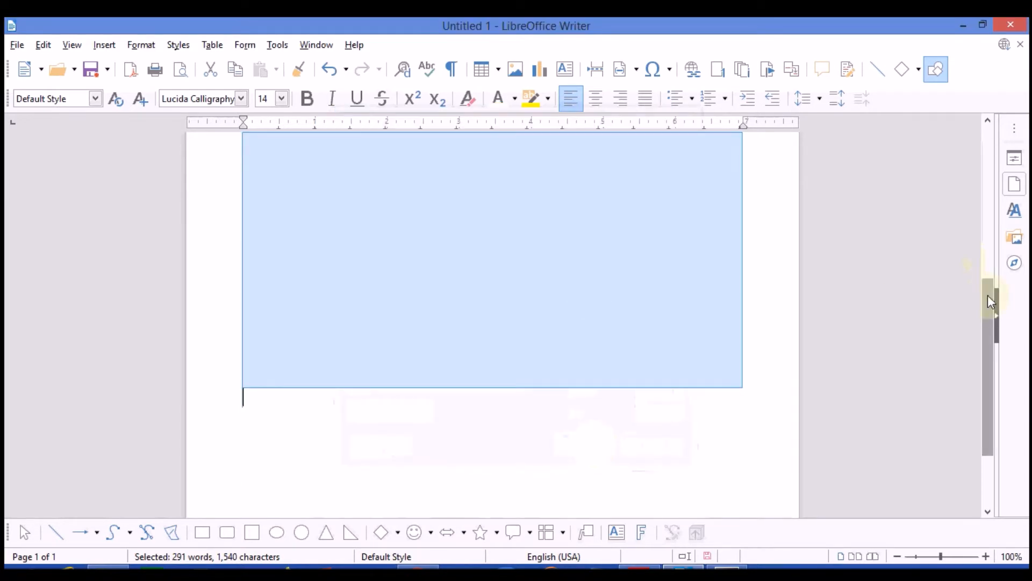
left_click_drag(990, 299, 983, 140)
left_click_drag(984, 142, 751, 231)
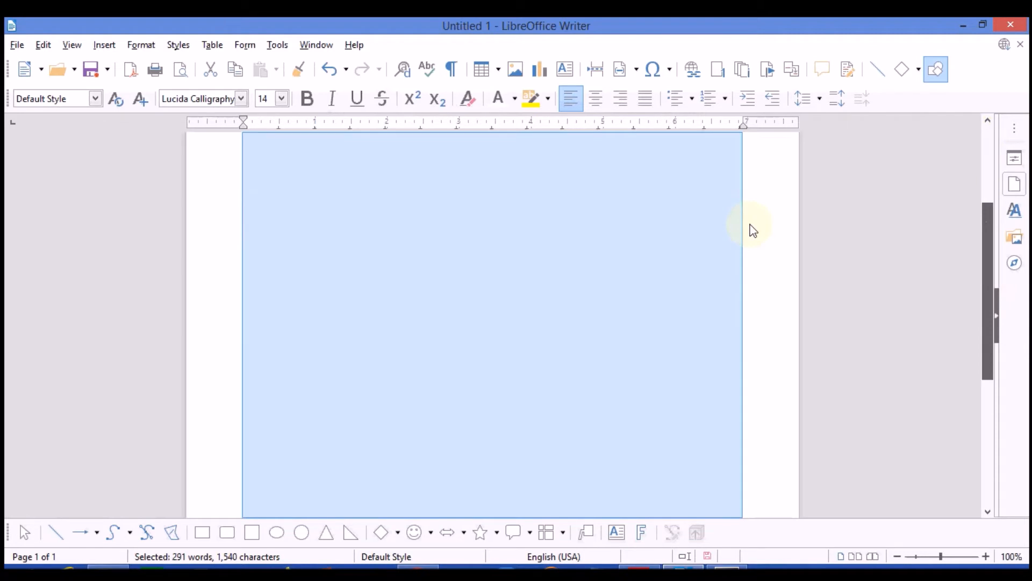
left_click(681, 230)
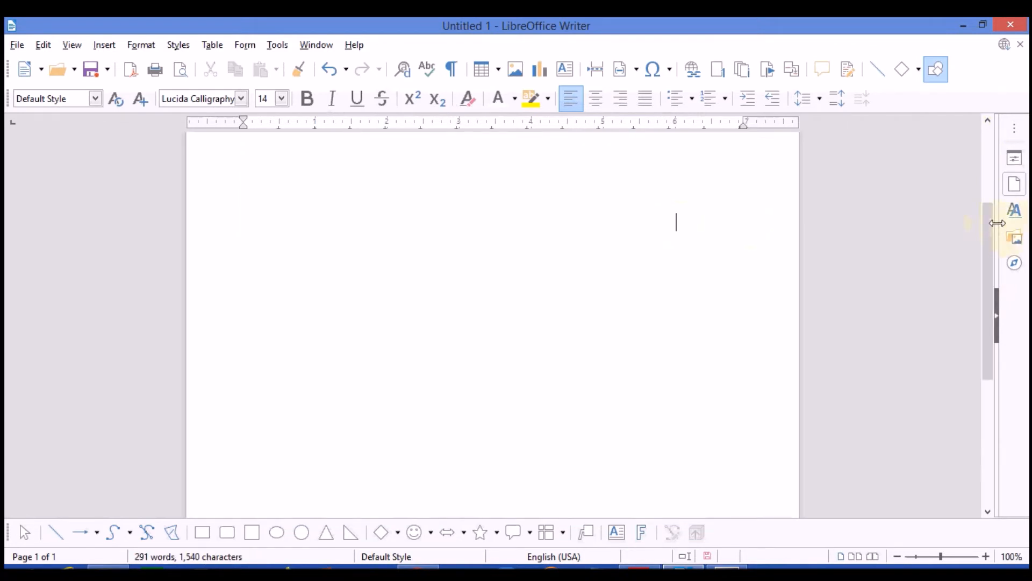
left_click_drag(985, 218, 968, 105)
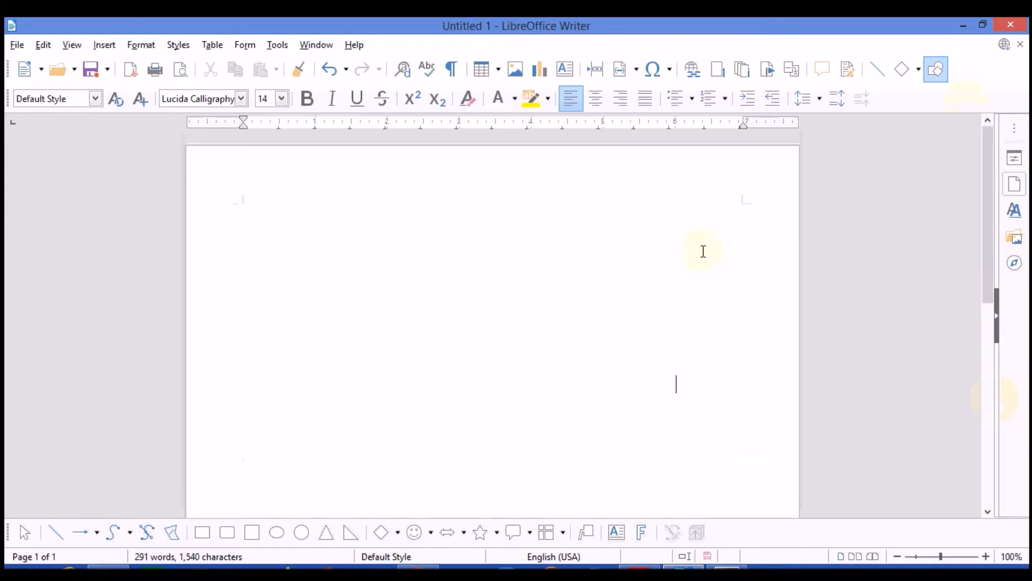
- Undo the custom font color, change the entire text to red from the recent colors, and deselect it
key("ctrl+a")
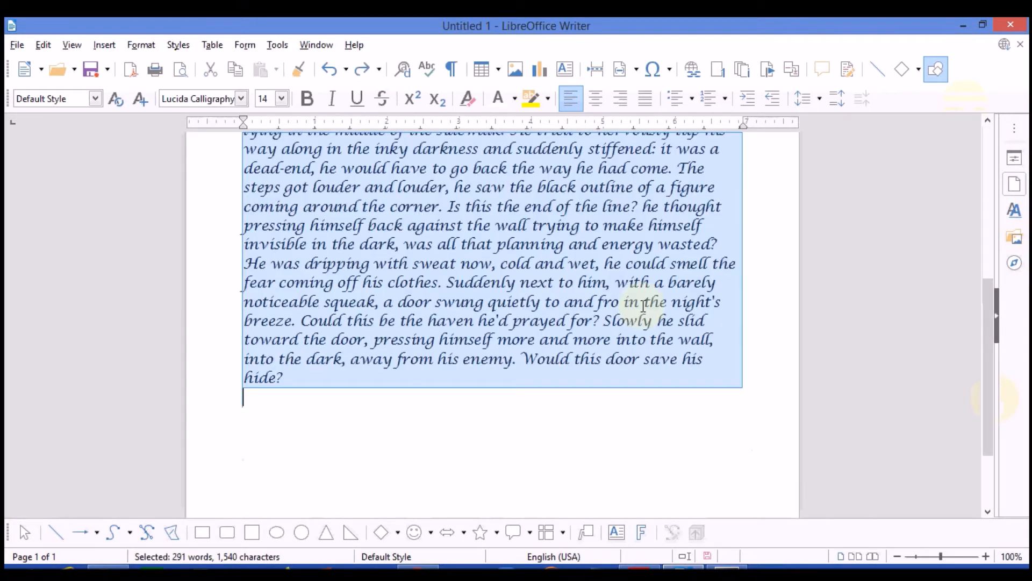
left_click(515, 100)
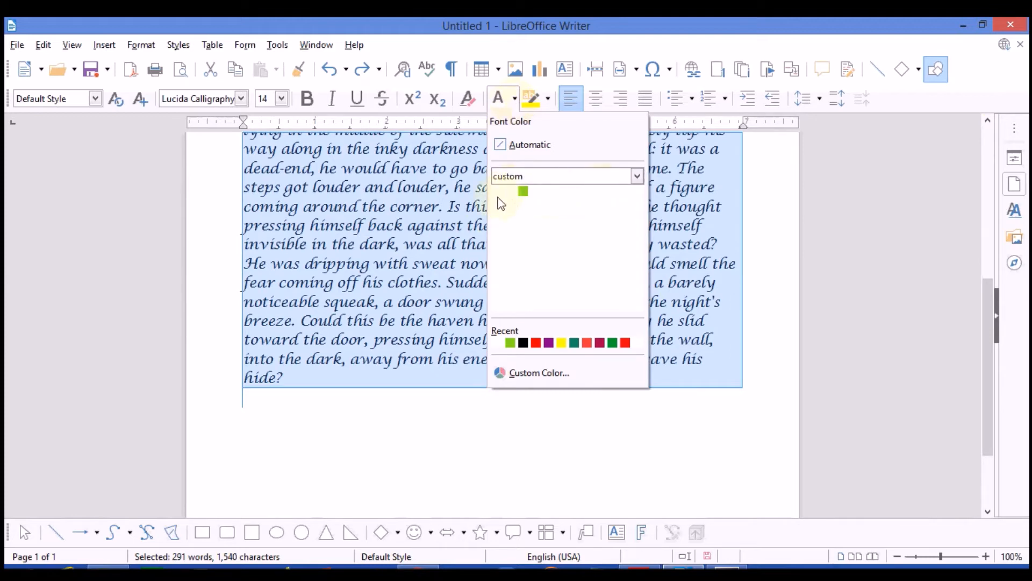
left_click(535, 342)
left_click(478, 440)
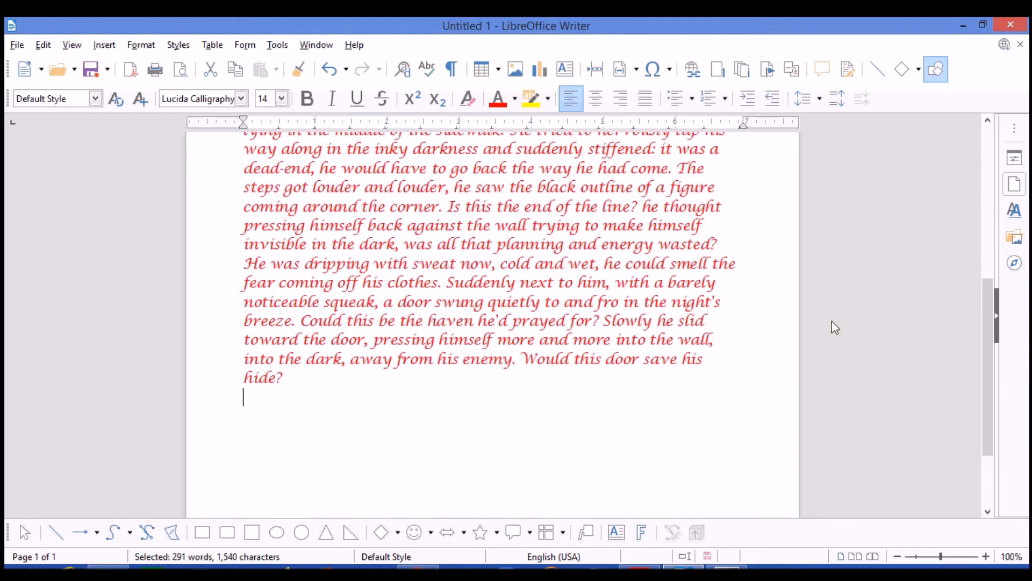
left_click(986, 302)
left_click_drag(988, 307, 992, 165)
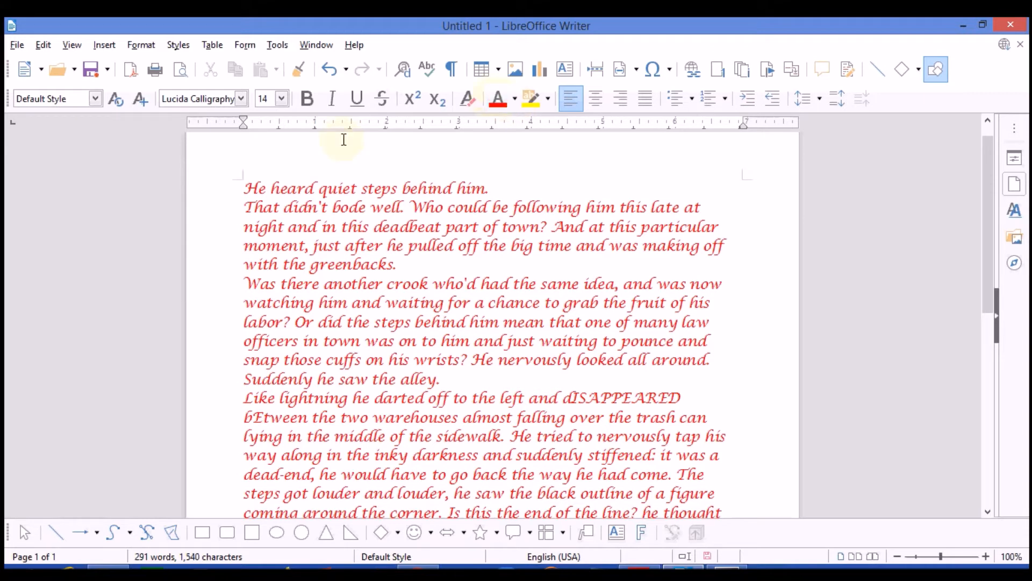
- Convert the first sentence, "He heard quiet steps behind him.", to UPPERCASE and deselect it
left_click_drag(246, 186, 508, 183)
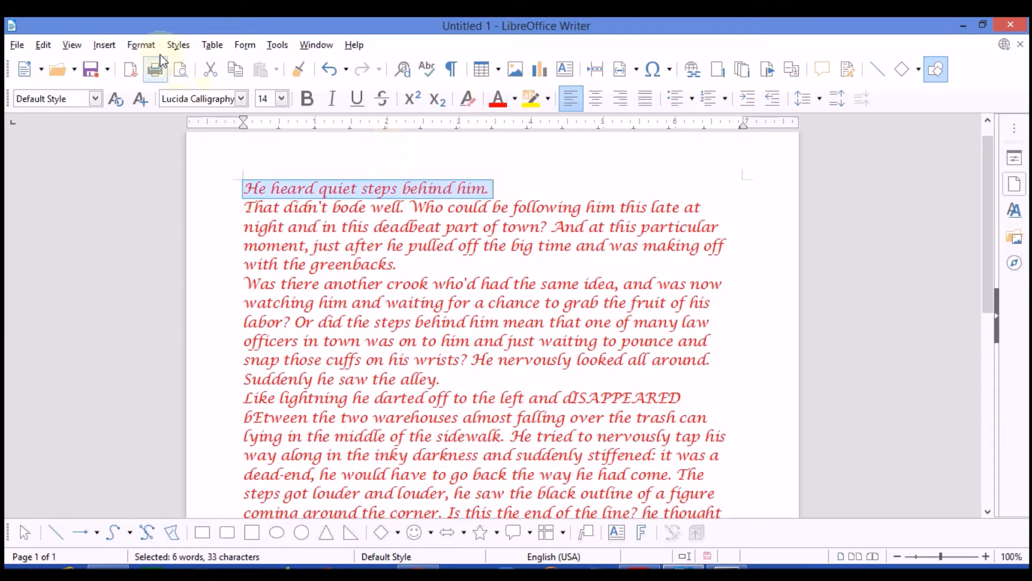
left_click(141, 44)
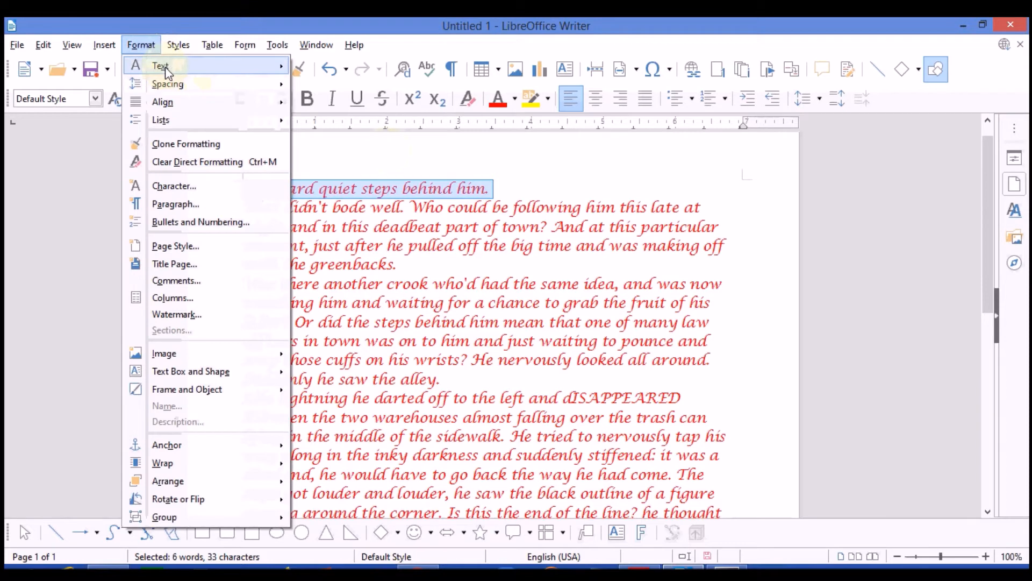
mouse_move(166, 67)
left_click(278, 45)
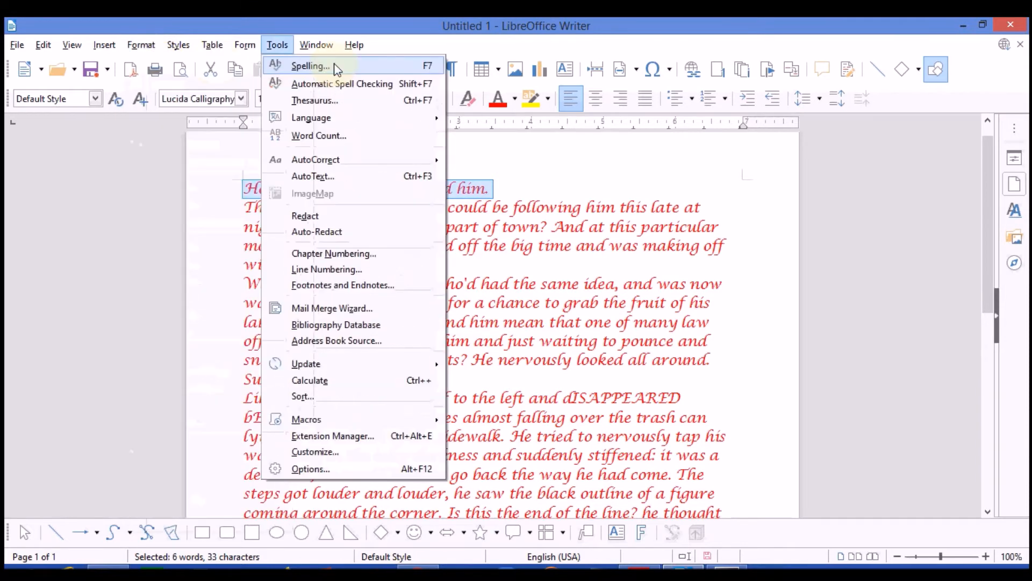
mouse_move(137, 47)
mouse_move(160, 66)
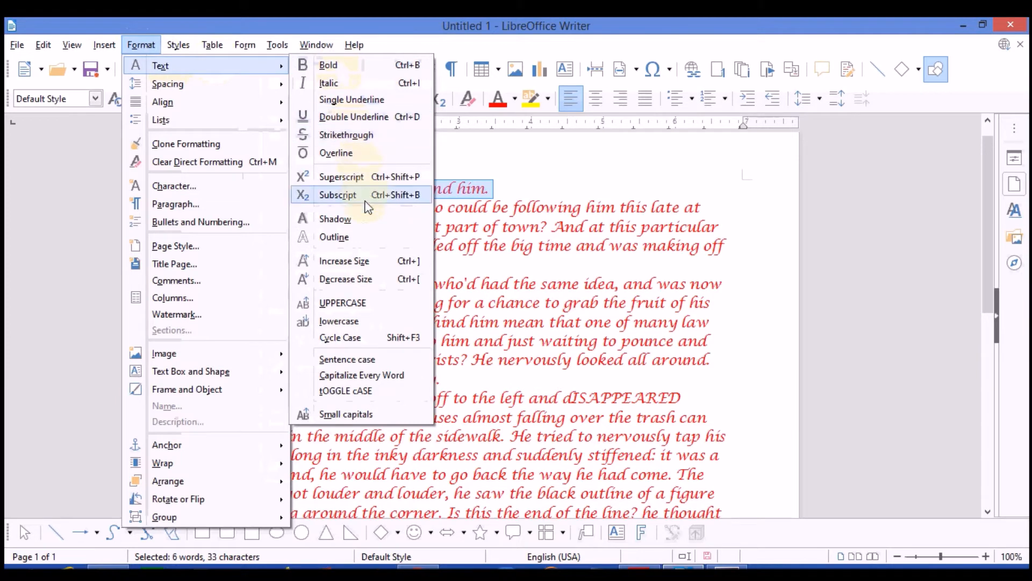
left_click(372, 304)
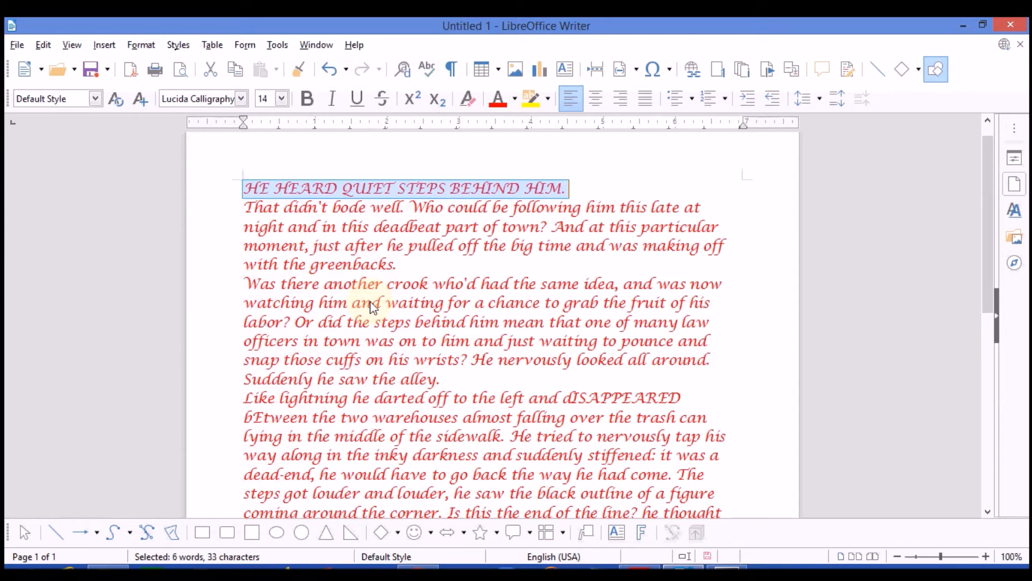
left_click(589, 180)
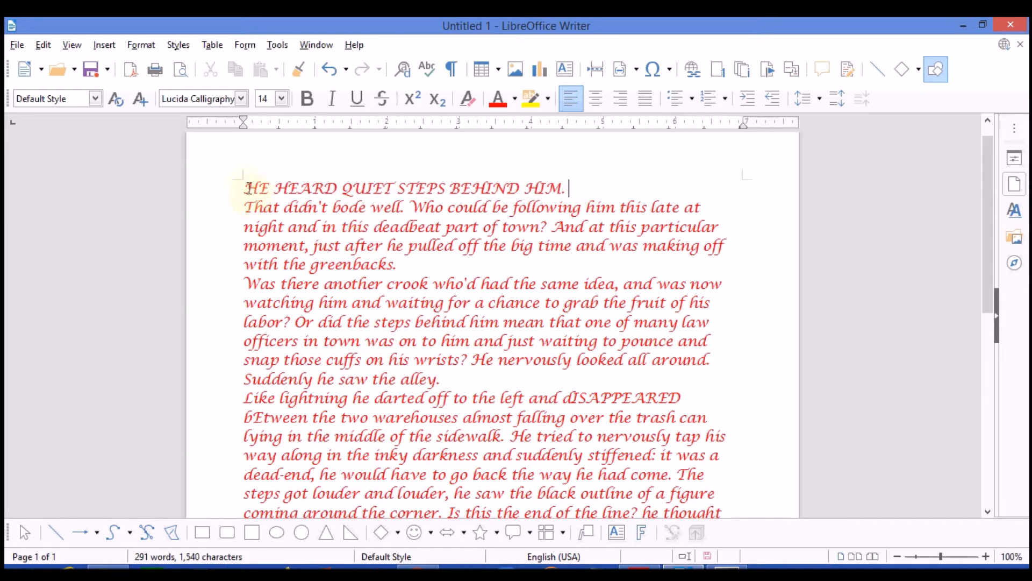
- Set the font size of the uppercase first line to 16 and deselect it
left_click_drag(246, 188, 569, 186)
left_click(281, 99)
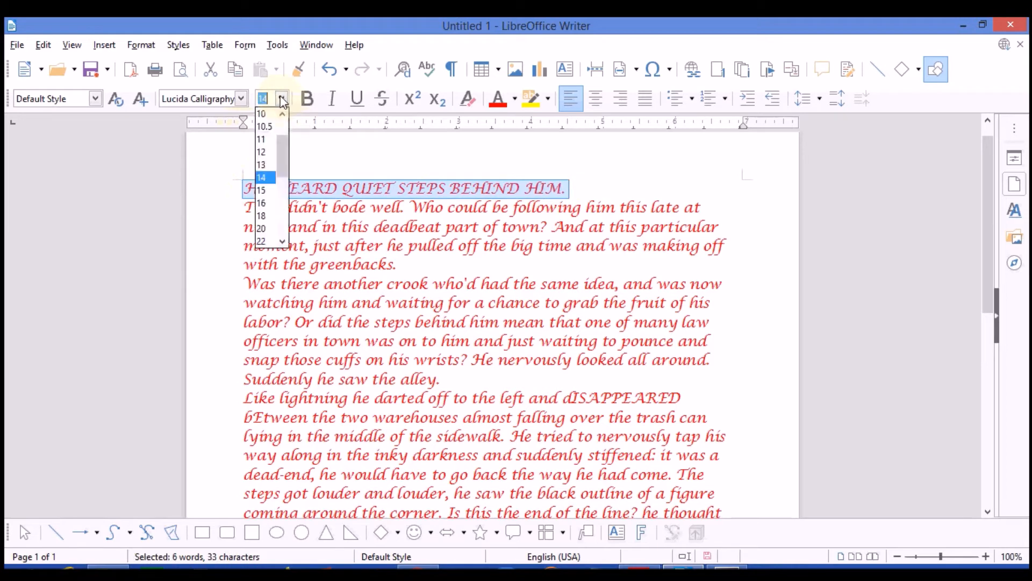
left_click(271, 203)
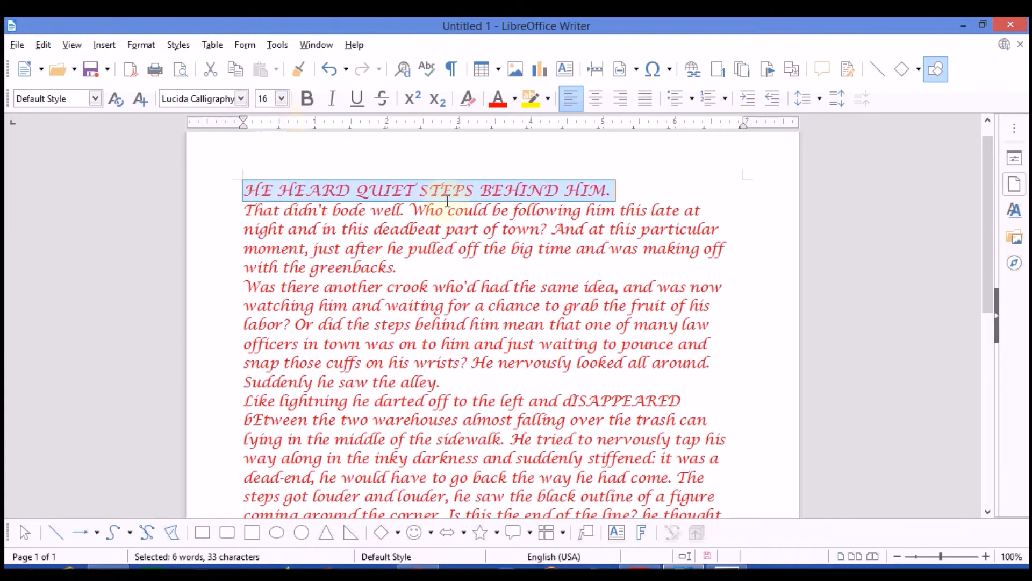
left_click(632, 191)
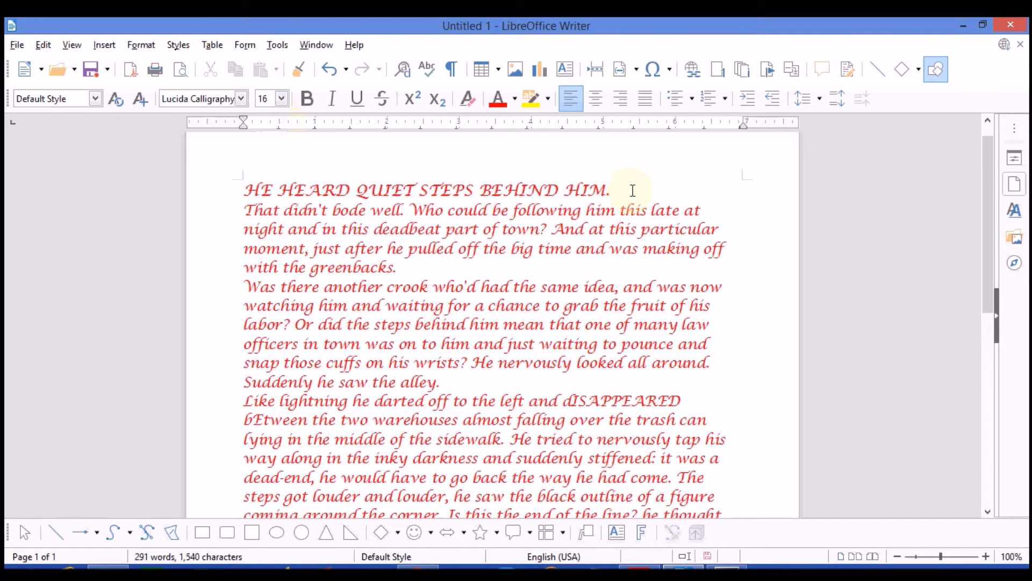
- Change the font color of the uppercase first line to the green in the custom palette and deselect it
left_click_drag(617, 189, 258, 168)
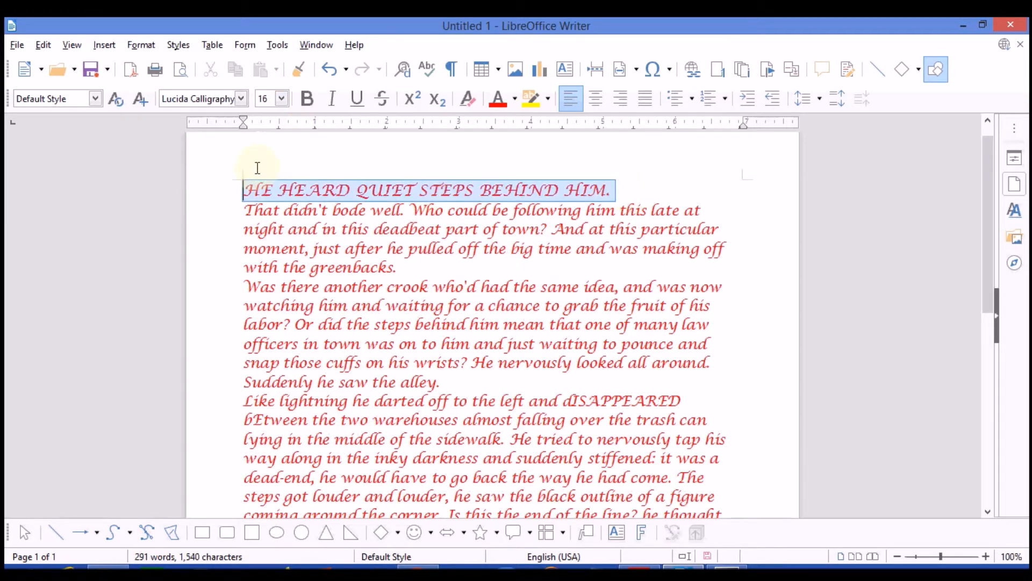
left_click(515, 100)
left_click(523, 191)
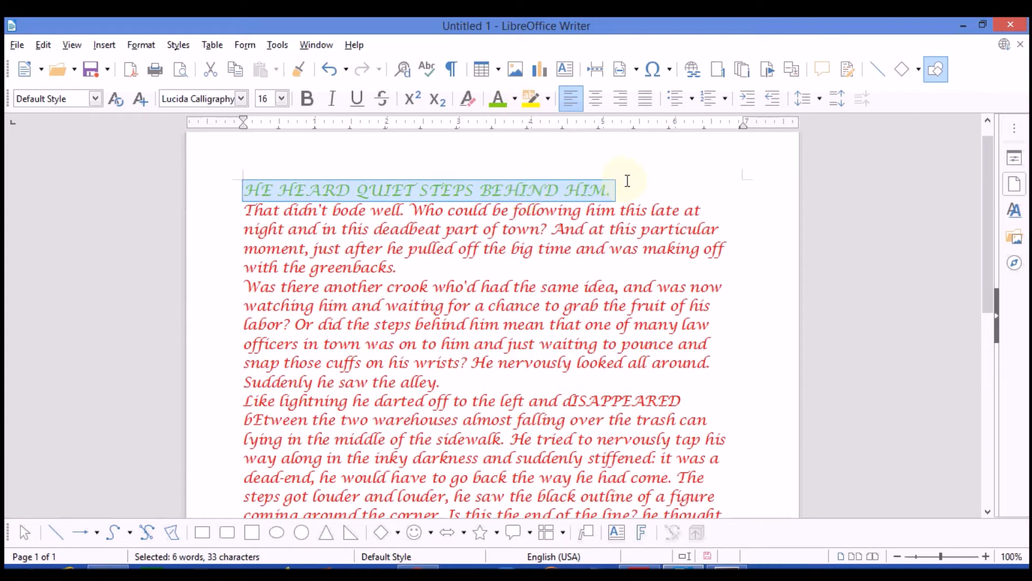
left_click(627, 180)
- Convert the second paragraph, from "That didn't bode well" to "greenbacks", to lowercase
left_click_drag(248, 210, 399, 269)
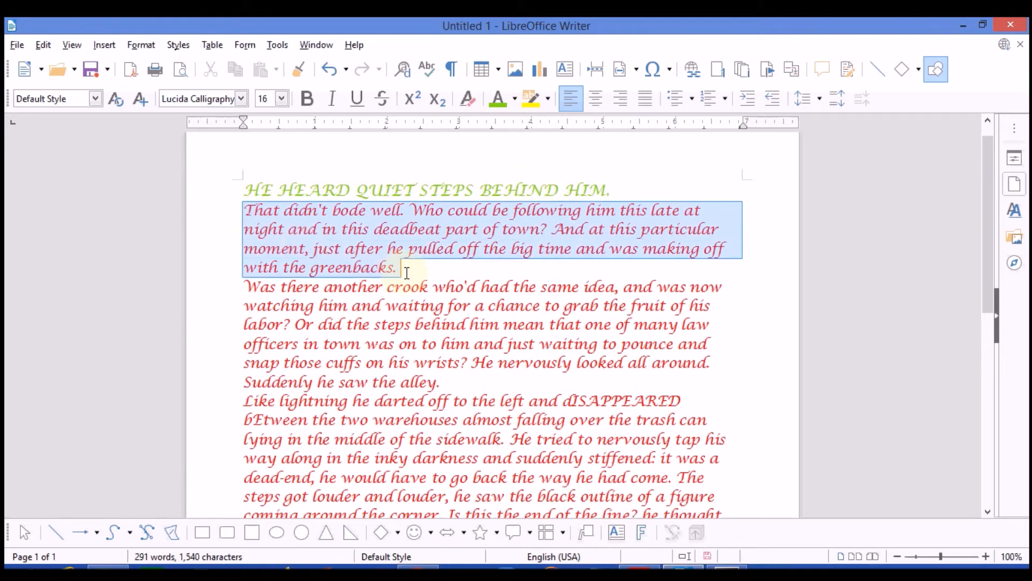
left_click(141, 44)
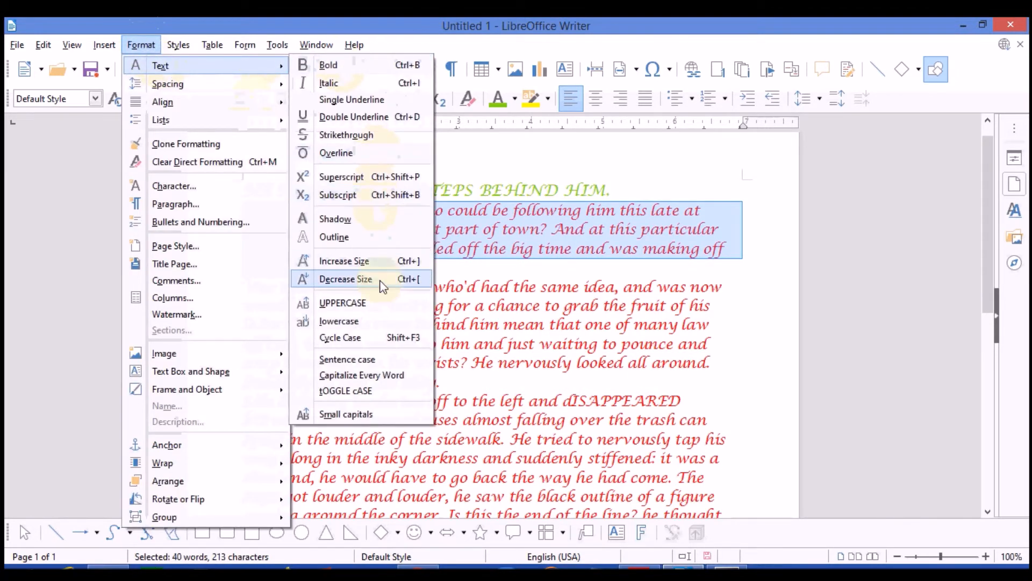
left_click(375, 321)
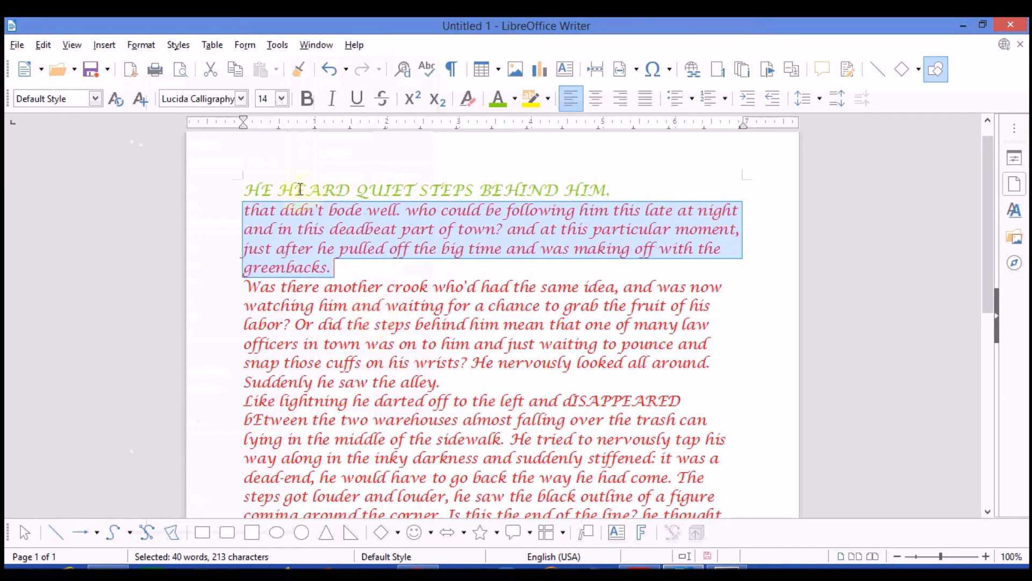
- Apply Sentence case to the second paragraph and deselect it
left_click(142, 45)
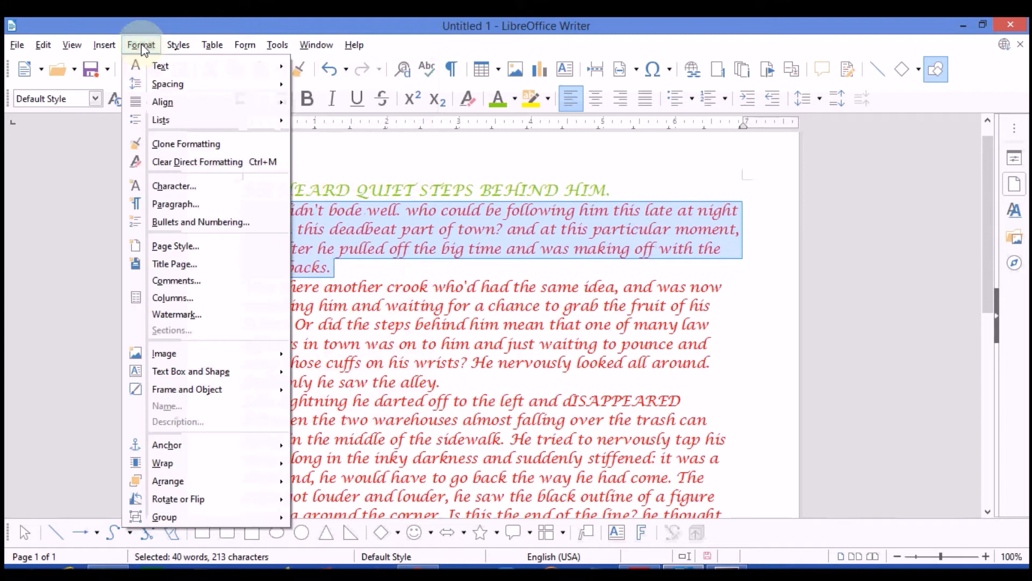
mouse_move(179, 65)
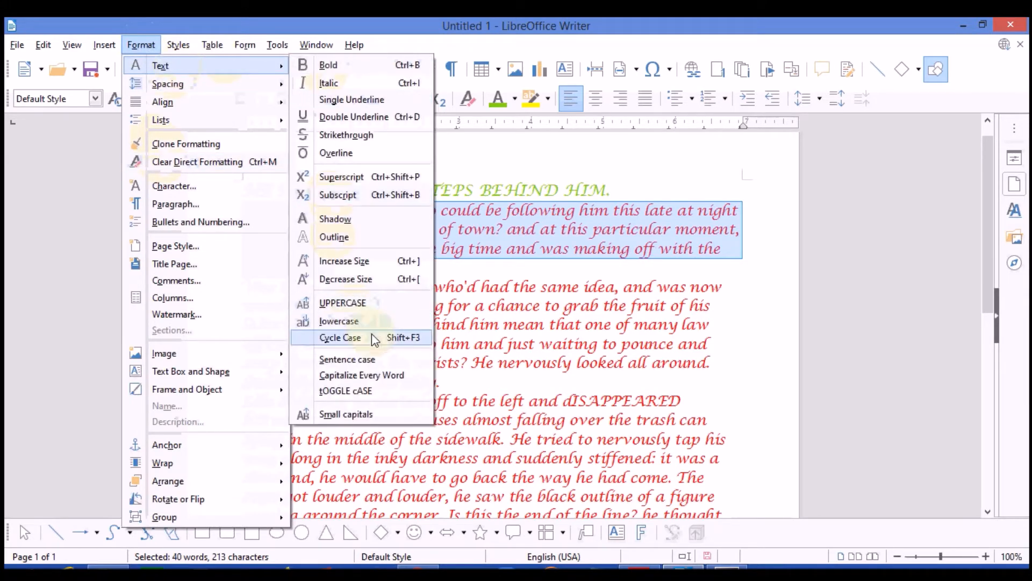
left_click(369, 360)
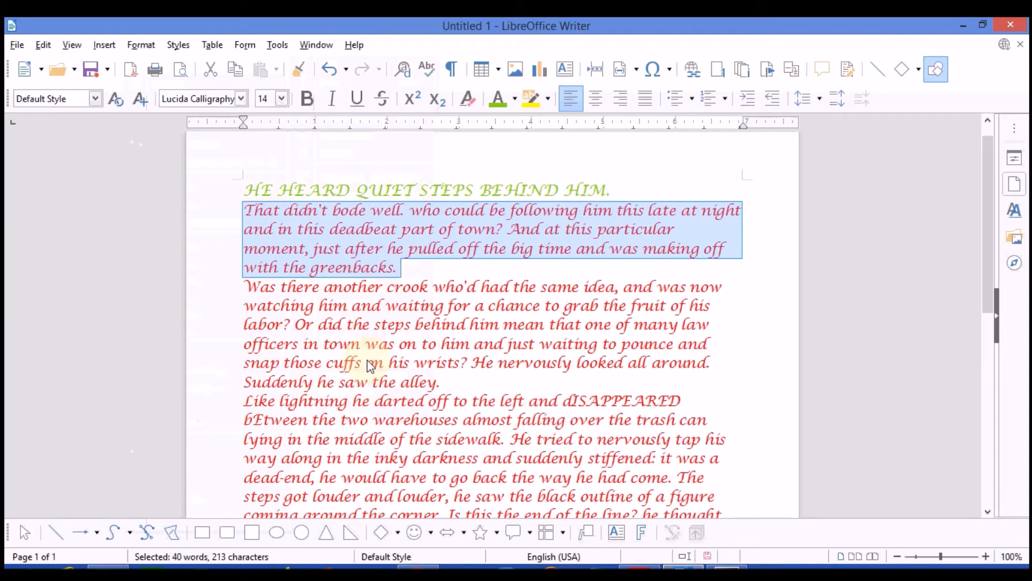
left_click(317, 324)
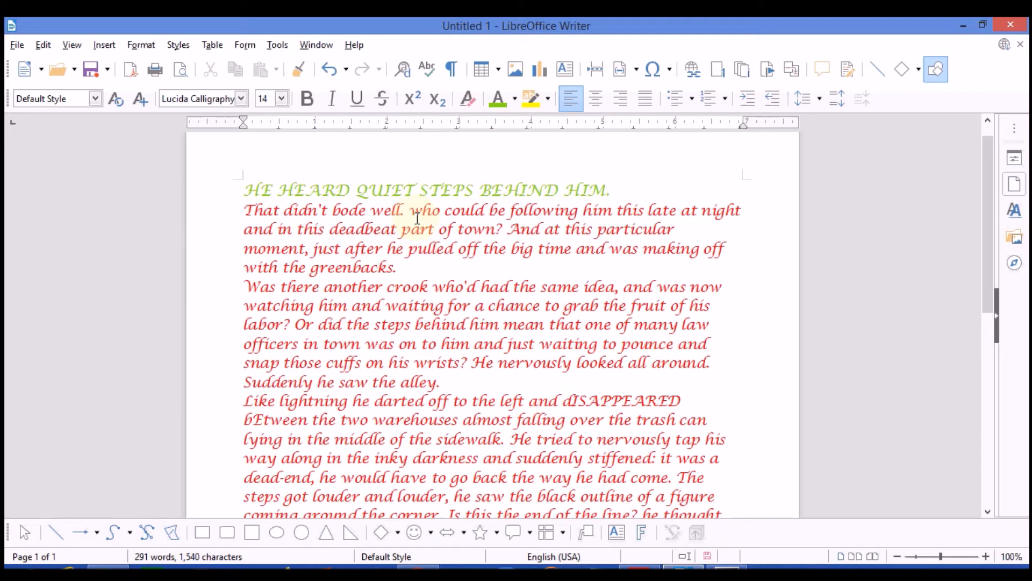
- Apply Capitalize Every Word to the second paragraph, from "That didn't bode well" to "greenbacks", and deselect it
left_click_drag(244, 207, 422, 261)
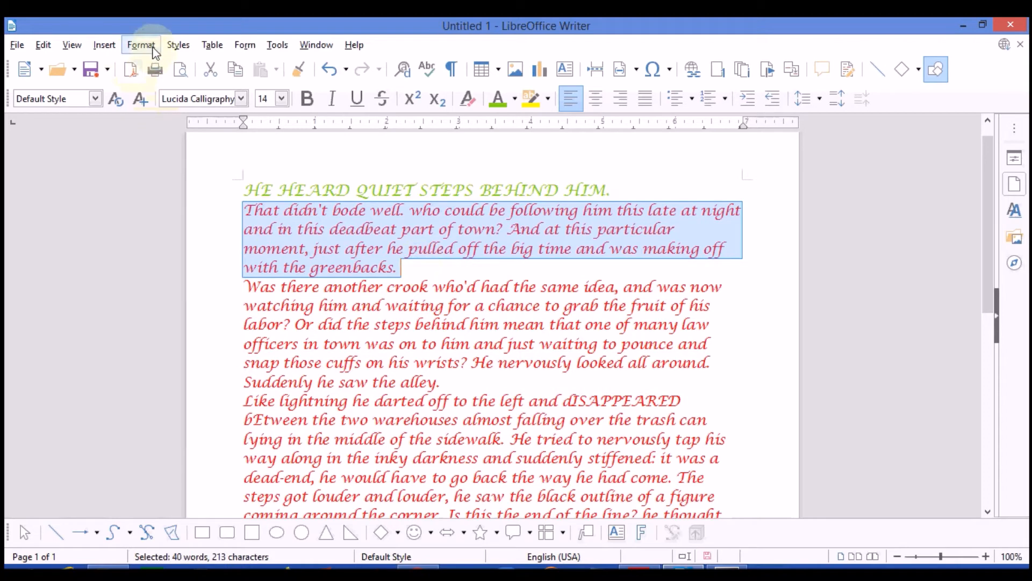
left_click(142, 45)
mouse_move(179, 68)
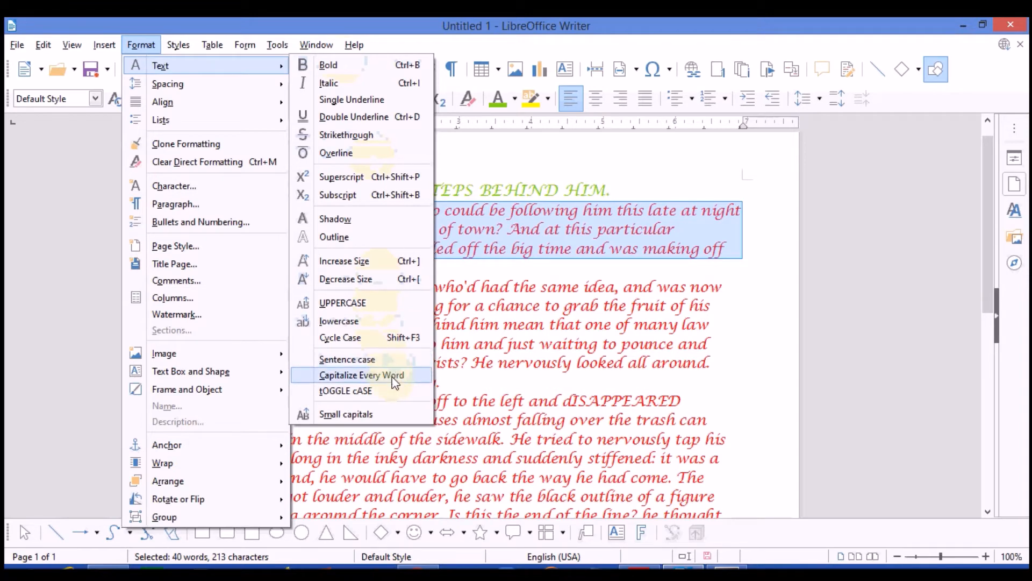
left_click(361, 375)
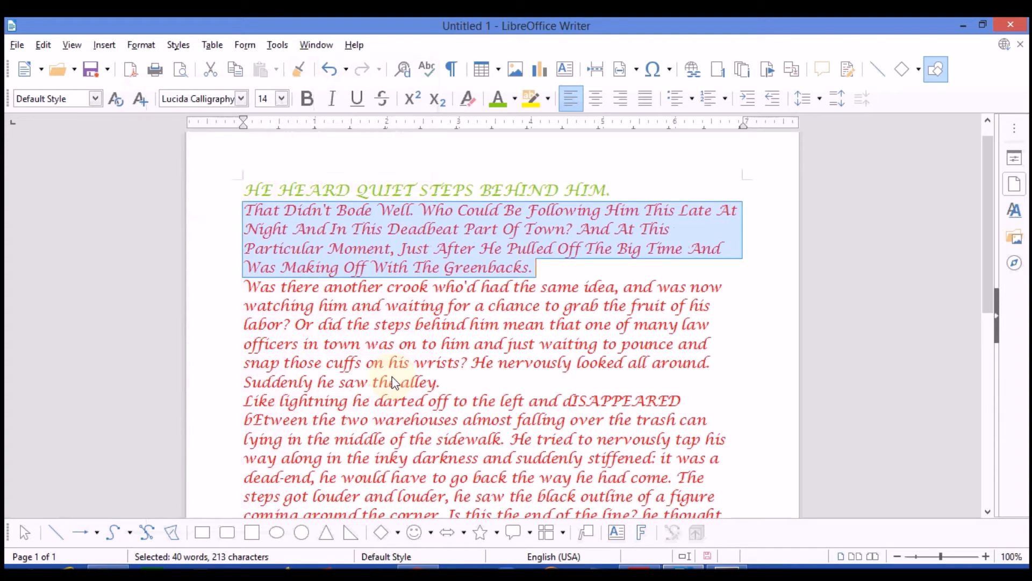
left_click(572, 274)
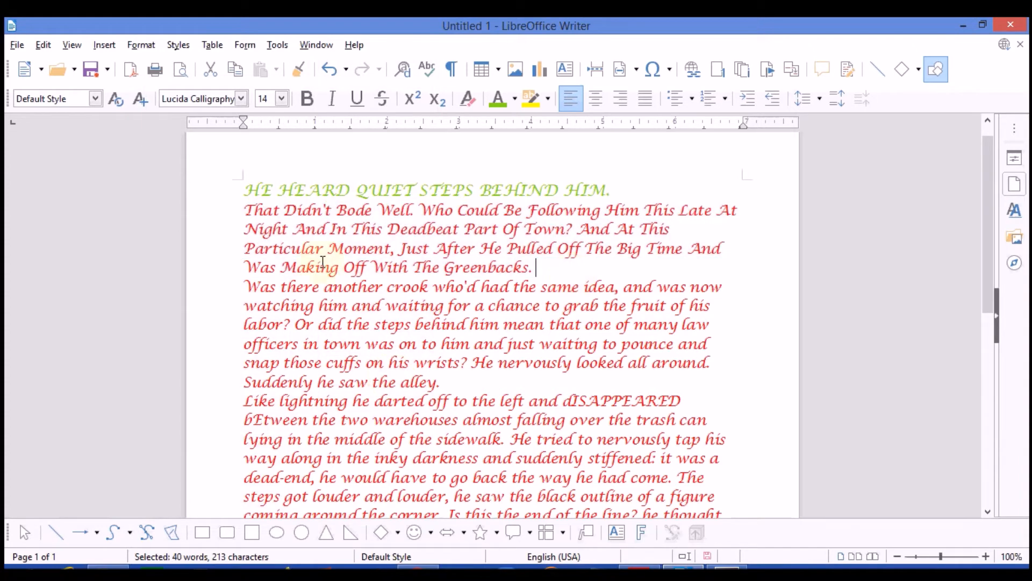
- Change the font color of the second paragraph, through "Greenbacks", to black and deselect it
left_click_drag(245, 205, 555, 272)
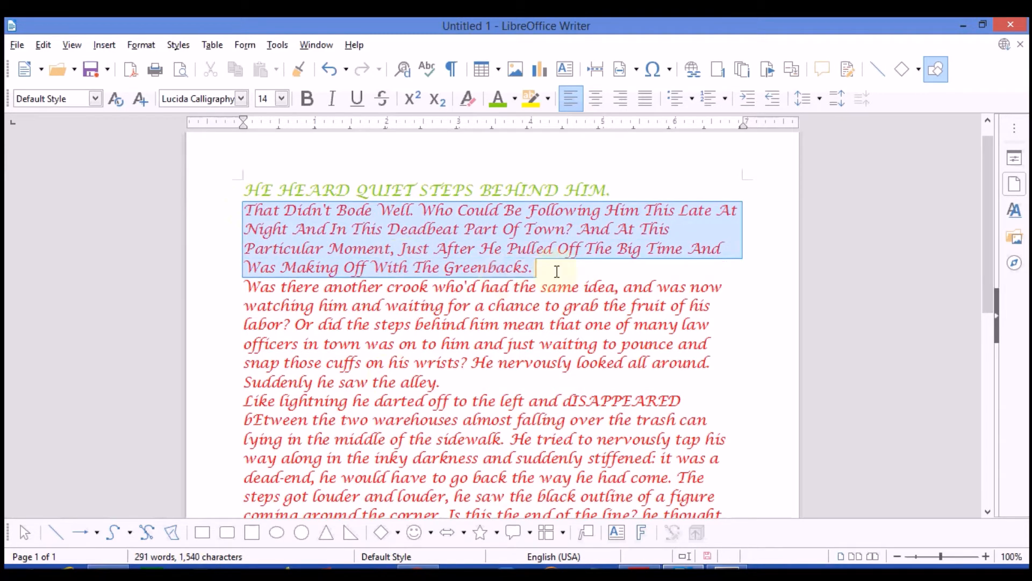
left_click(516, 102)
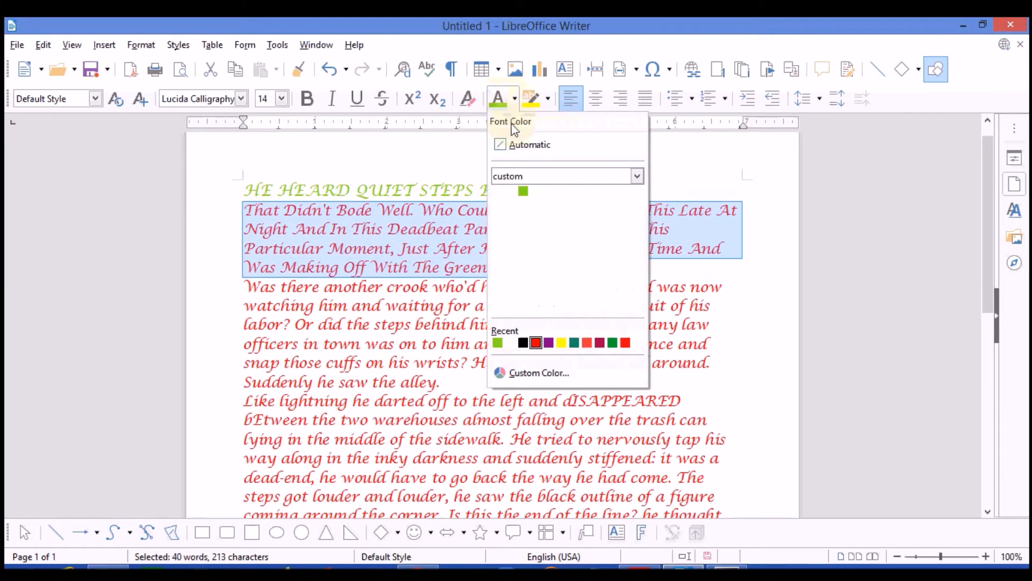
left_click(522, 343)
left_click(483, 305)
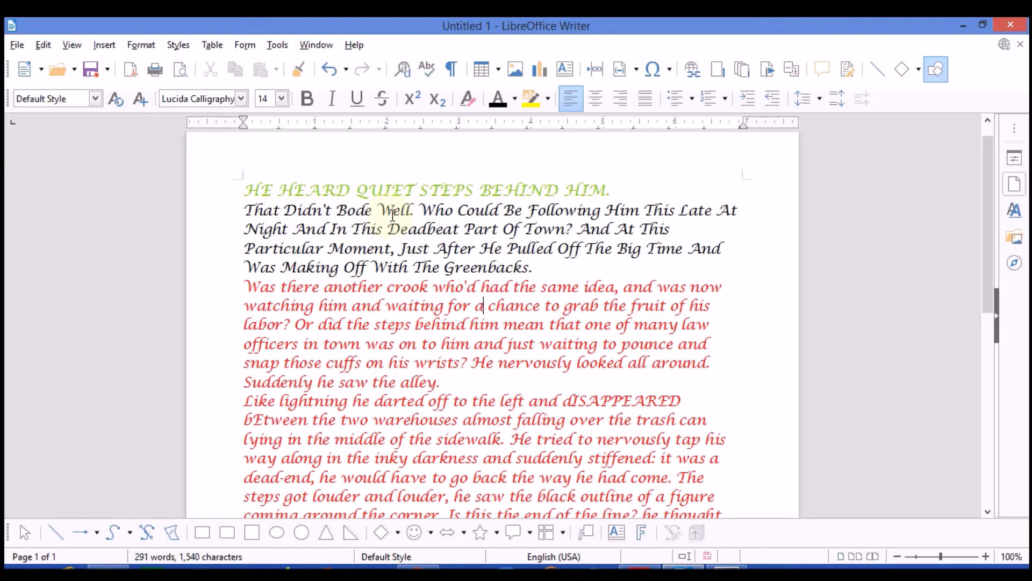
- Apply tOGGLE cASE to the whole black second paragraph and deselect it
left_click_drag(244, 206, 546, 267)
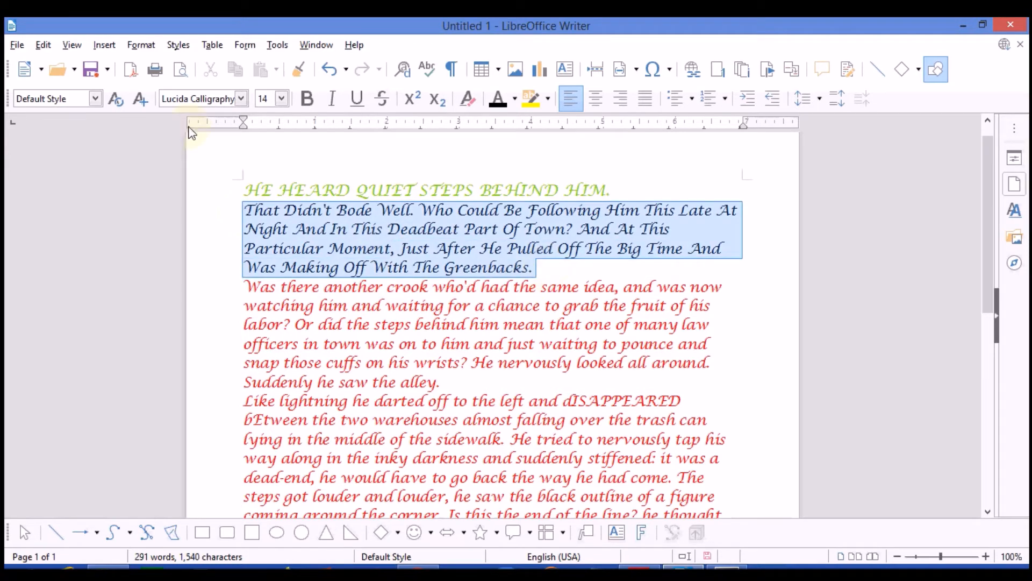
left_click(141, 45)
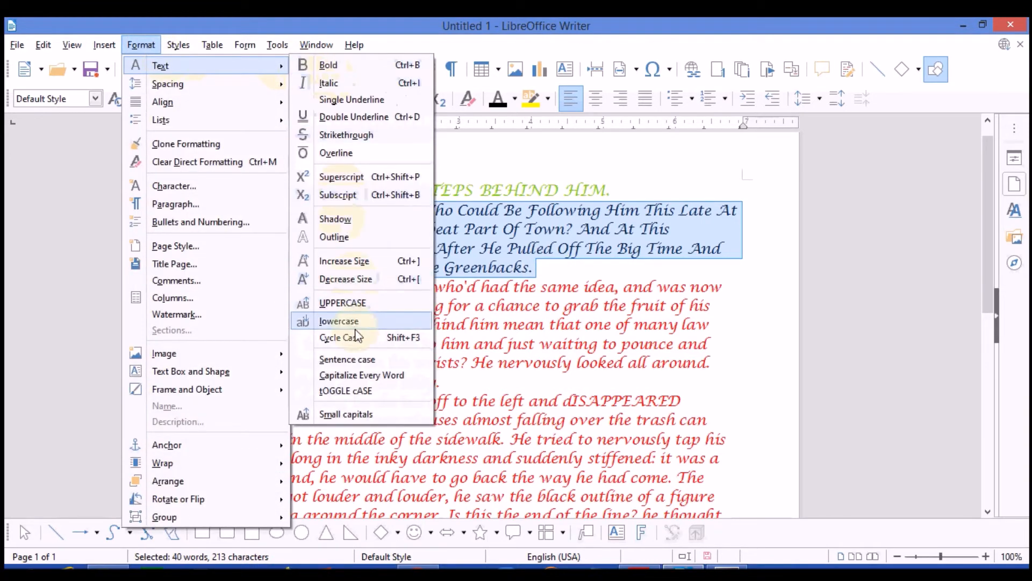
left_click(374, 391)
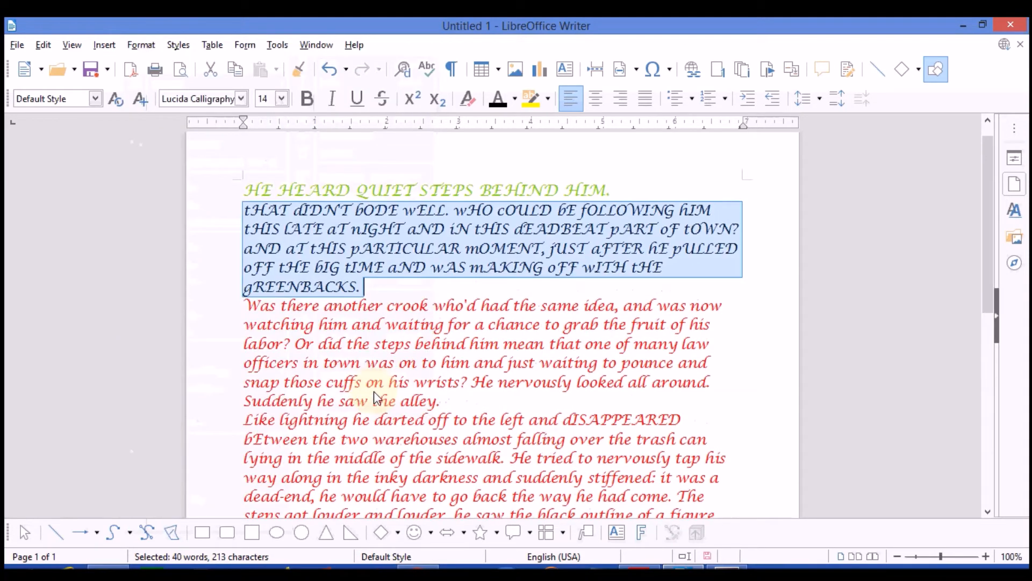
left_click(280, 325)
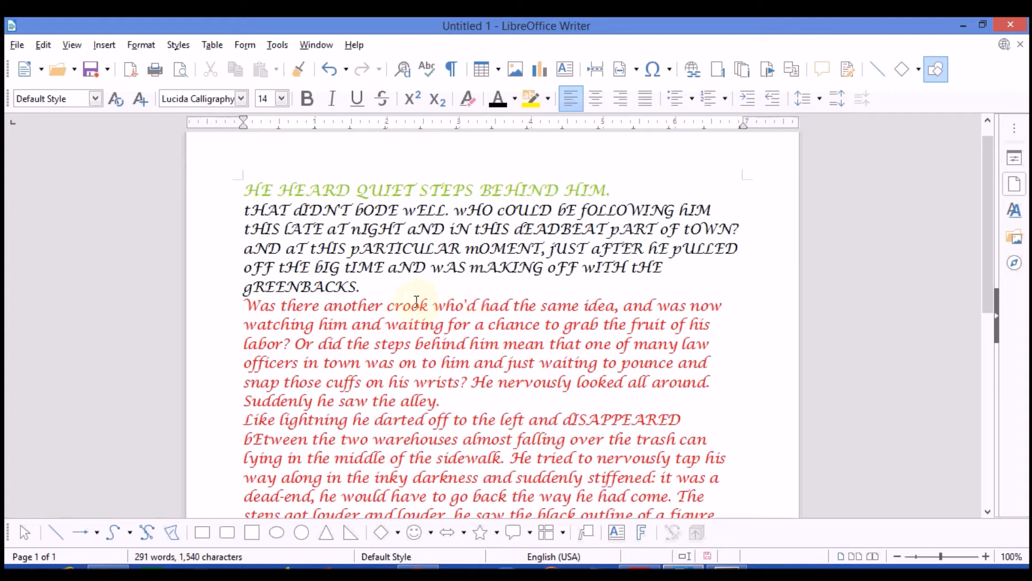
- Apply tOGGLE cASE to the red text from "Was there another crook" to "watching him" and deselect it
left_click_drag(246, 304, 350, 325)
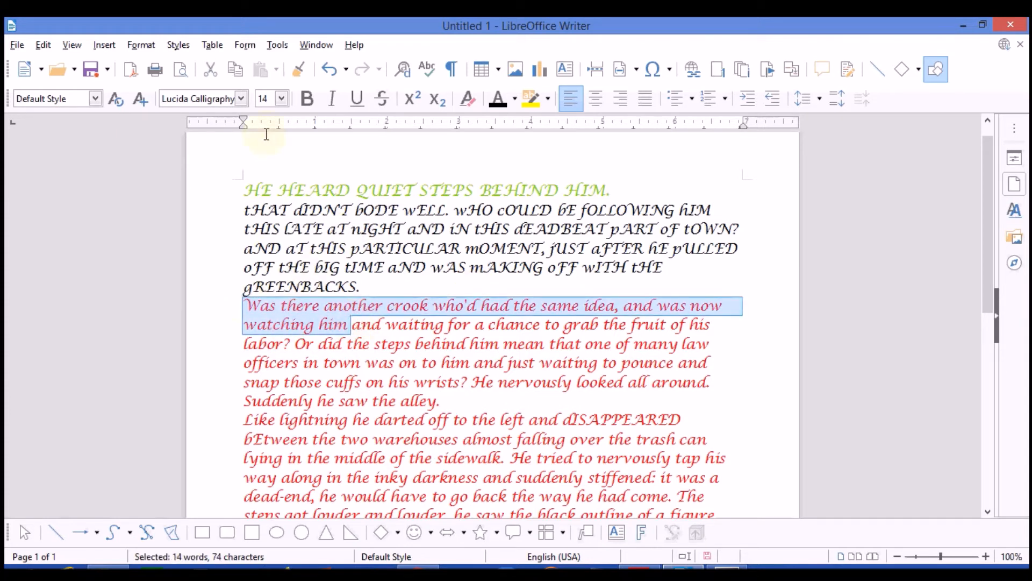
left_click(141, 45)
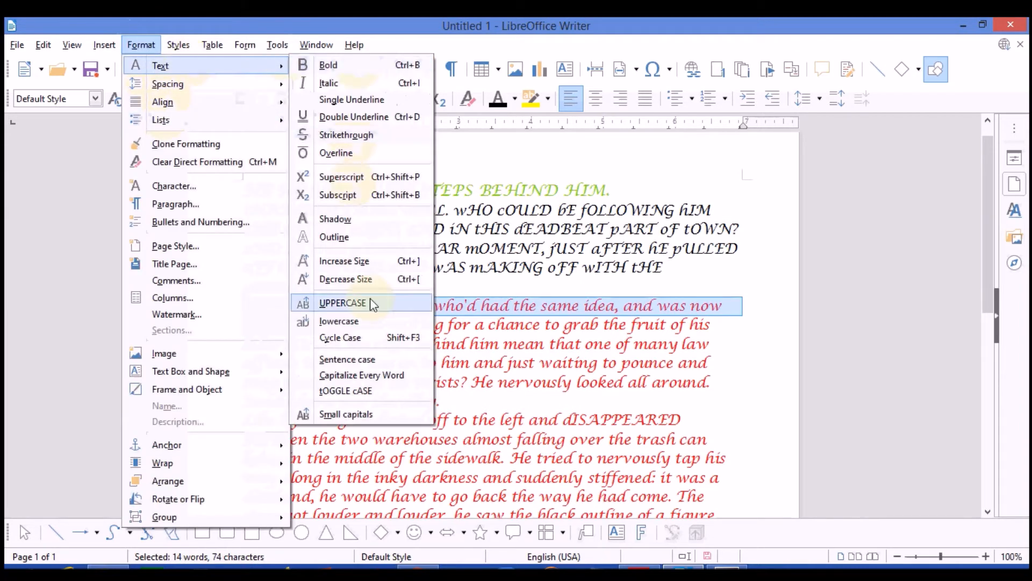
left_click(375, 394)
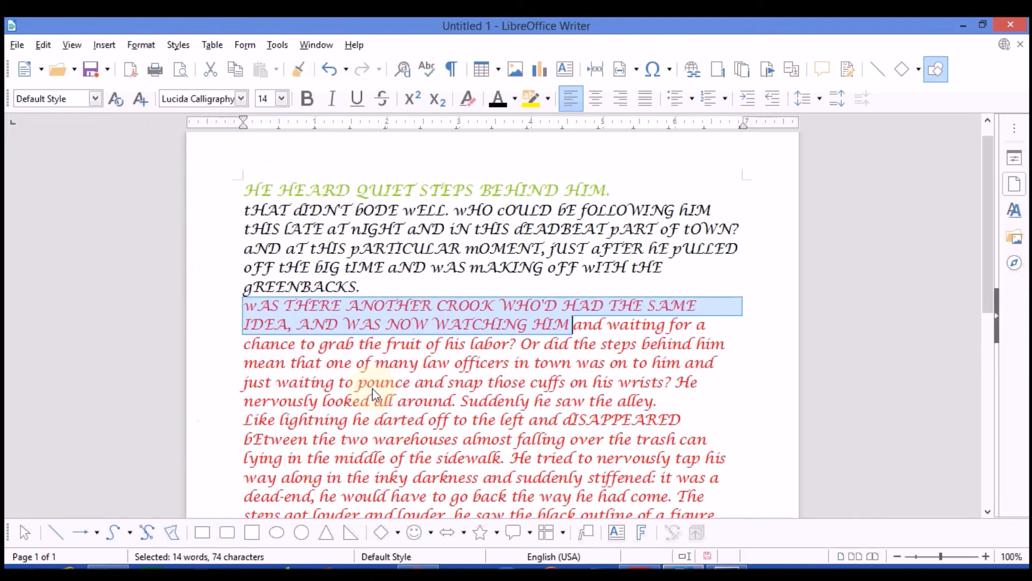
left_click(393, 341)
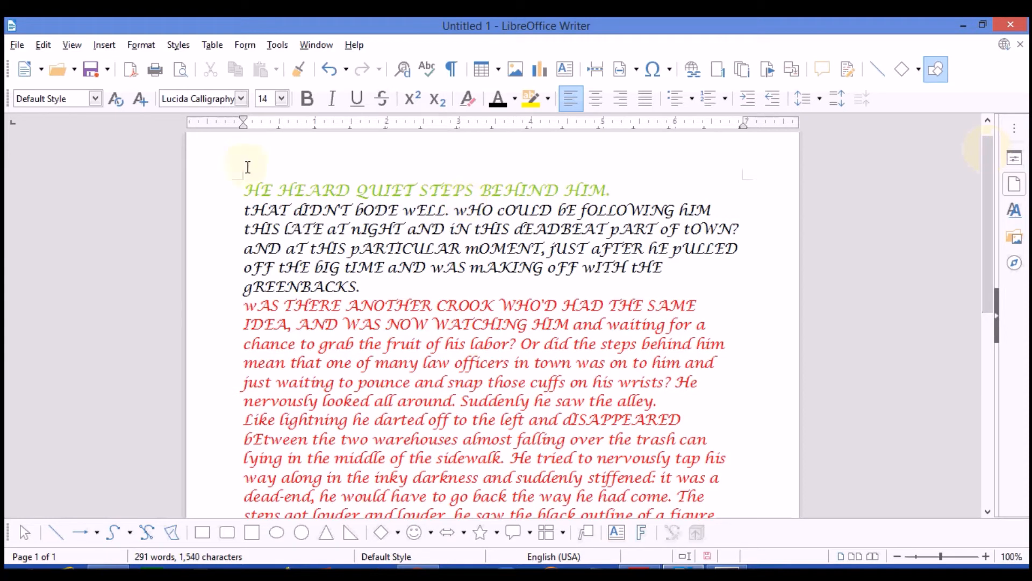
- Insert two lines above the green first line and enter H2O on the line directly above it
left_click(244, 190)
key("Return")
key("Return")
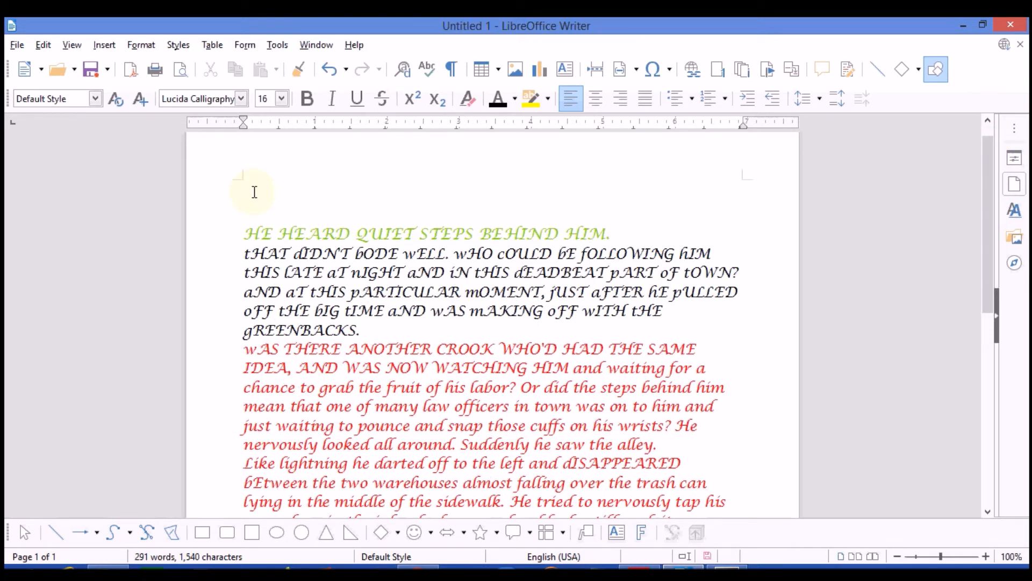
type("H2o")
key("BackSpace")
type("O")
- Set the font size of the H2O text above the green line to 32
left_click_drag(245, 210, 292, 210)
left_click(281, 99)
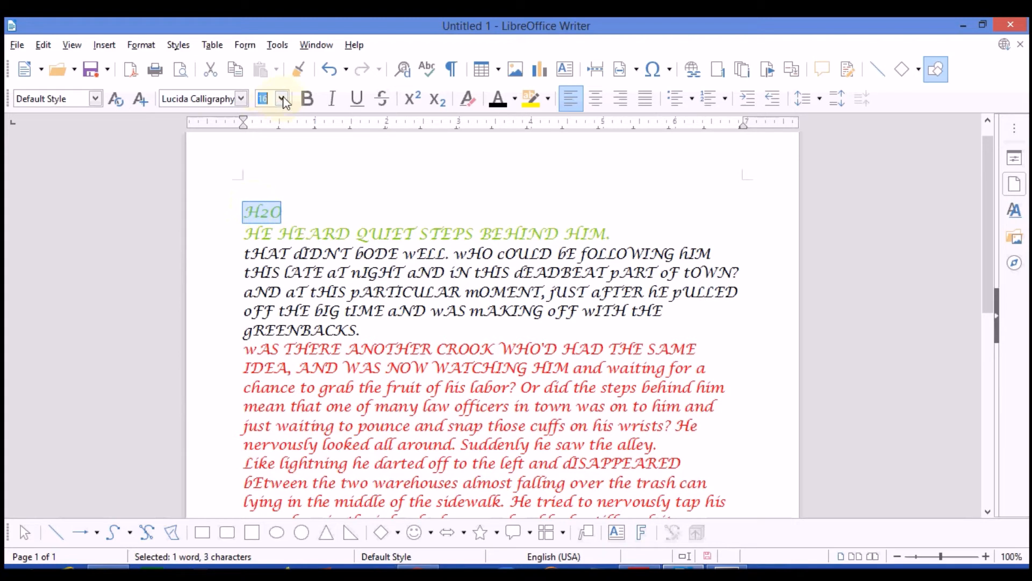
left_click(265, 215)
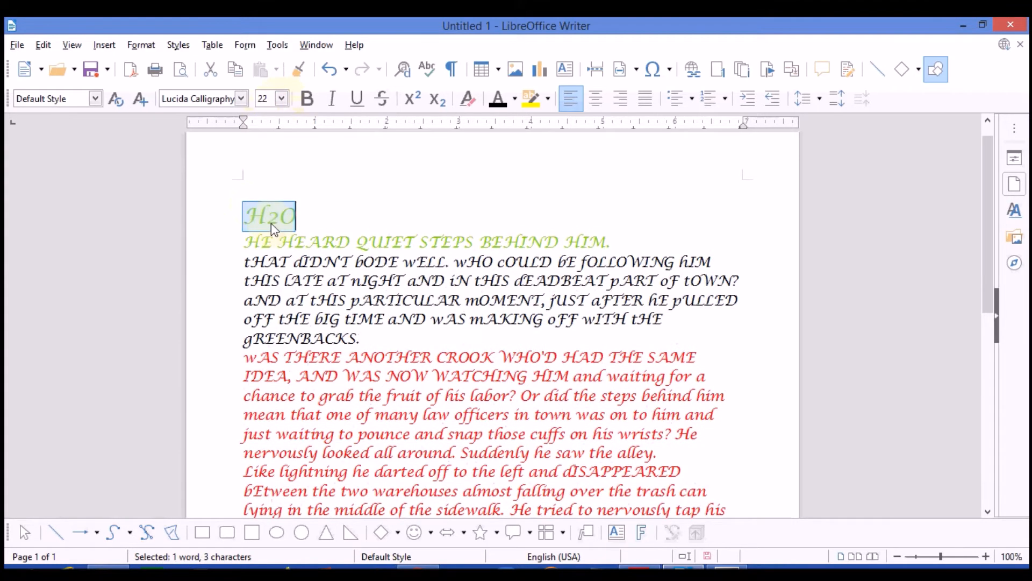
left_click(281, 98)
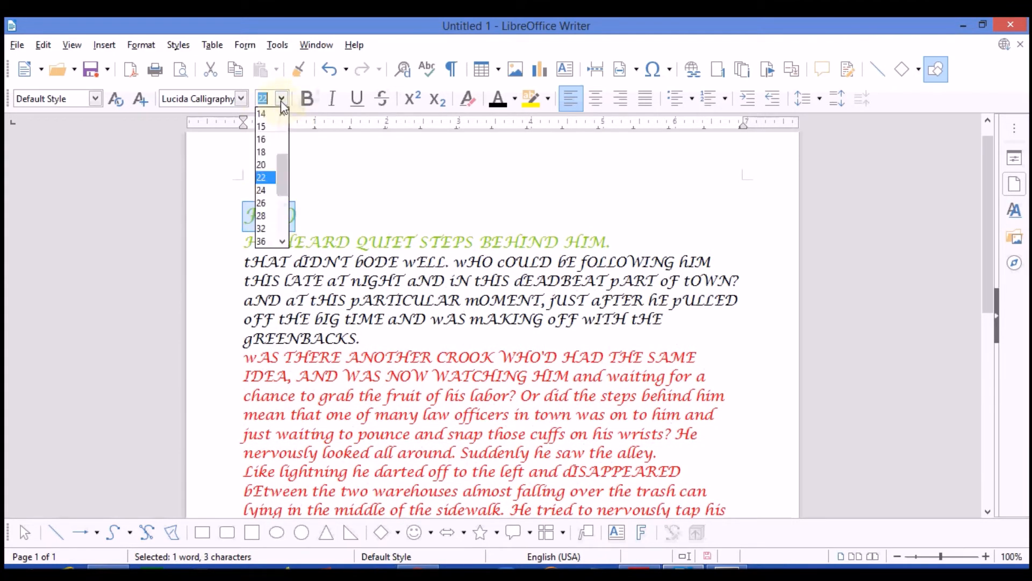
left_click(265, 228)
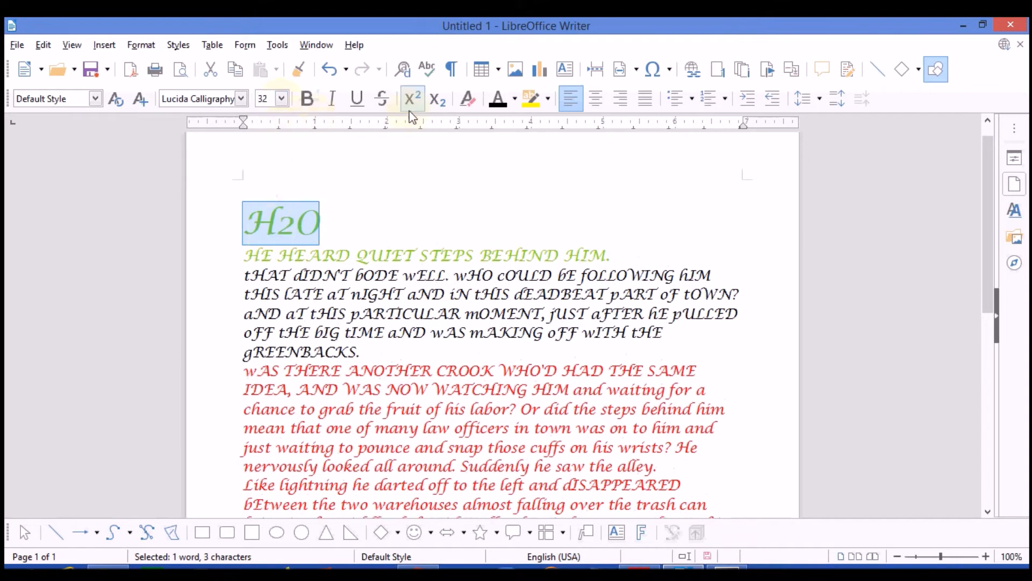
- Change the font color of the enlarged H2O text to black and deselect it
left_click(515, 99)
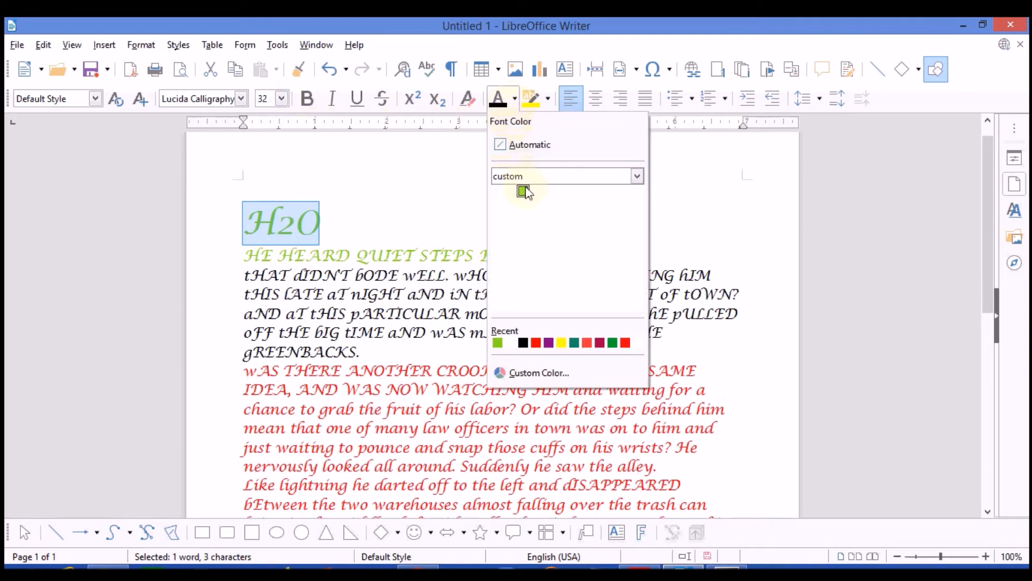
left_click(523, 343)
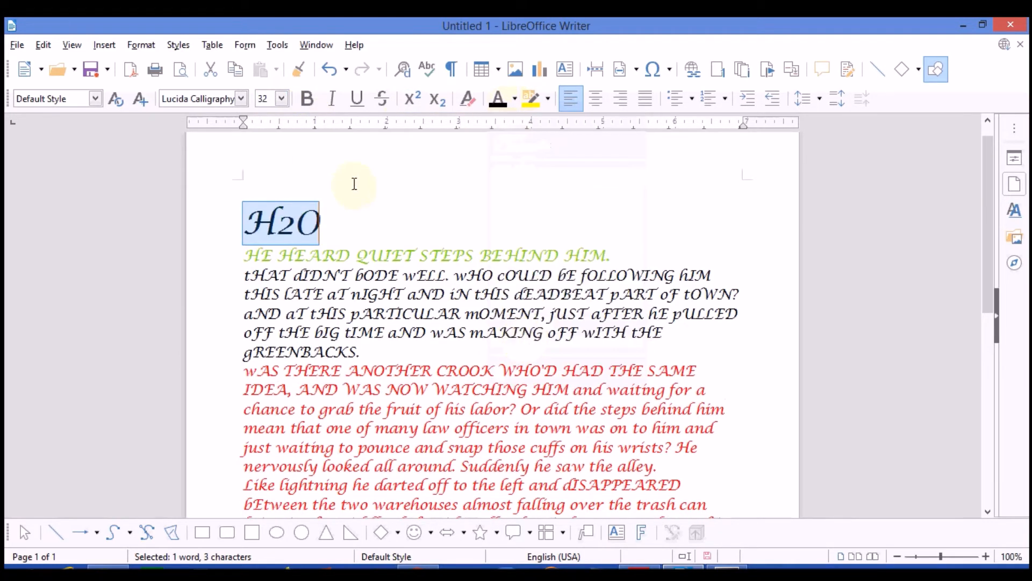
left_click(314, 237)
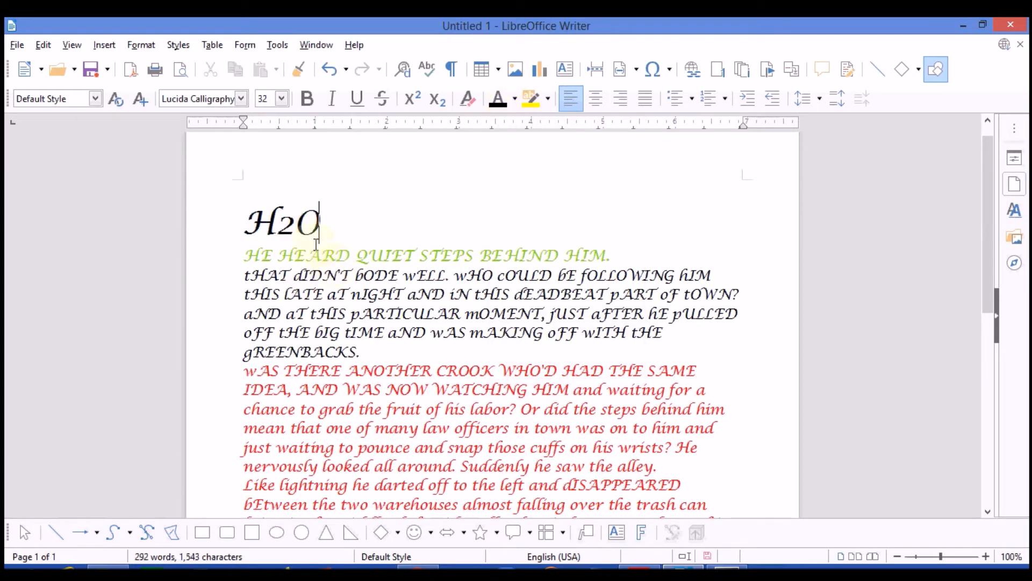
- Format the 2 in H2O as subscript and place the cursor at the end of that line
left_click(295, 225)
key("shift+Left")
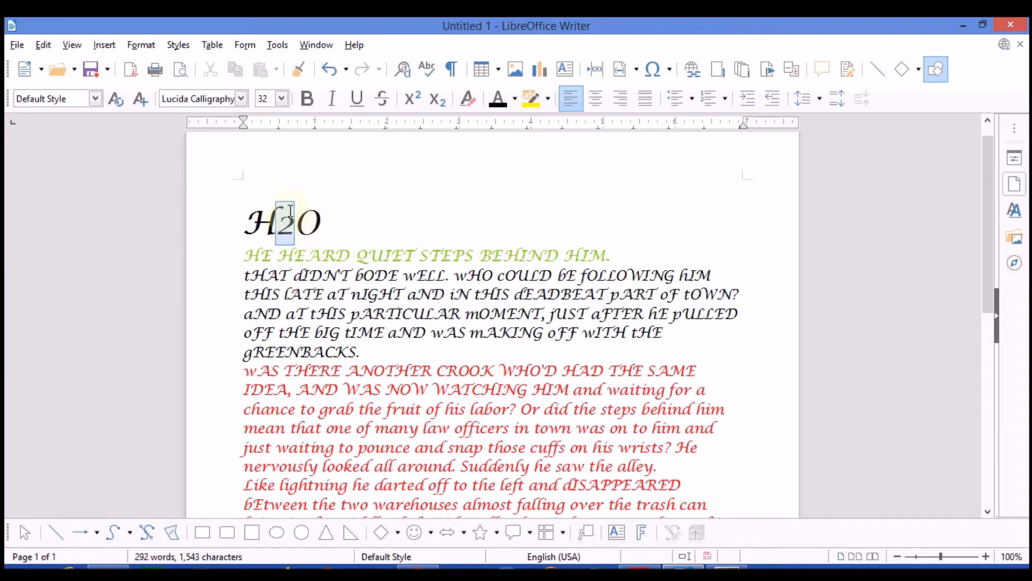
left_click(436, 106)
left_click(367, 220)
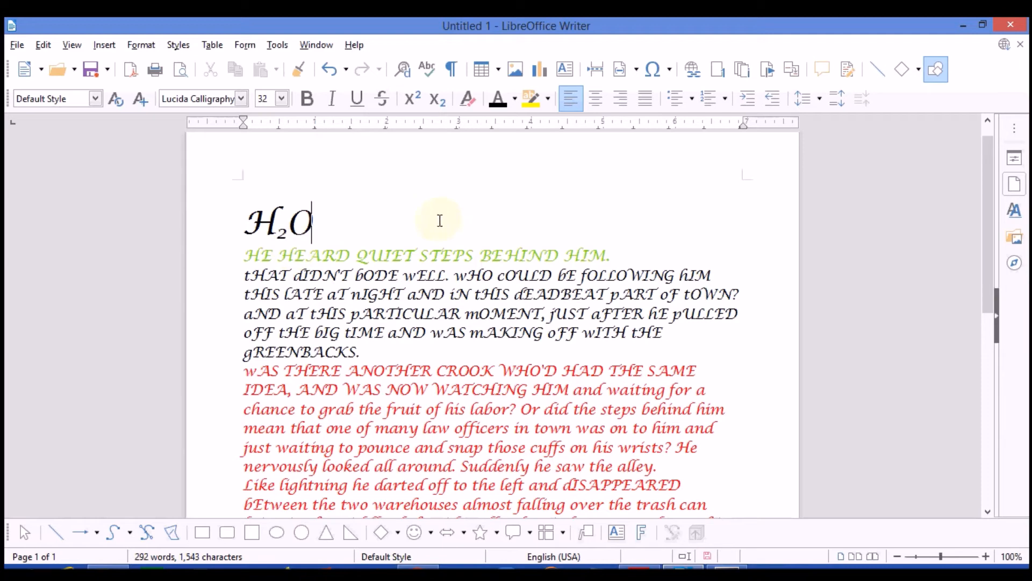
- Add a new line below the subscripted formula and enter H2O with a capital H and capital letter O
key("Return")
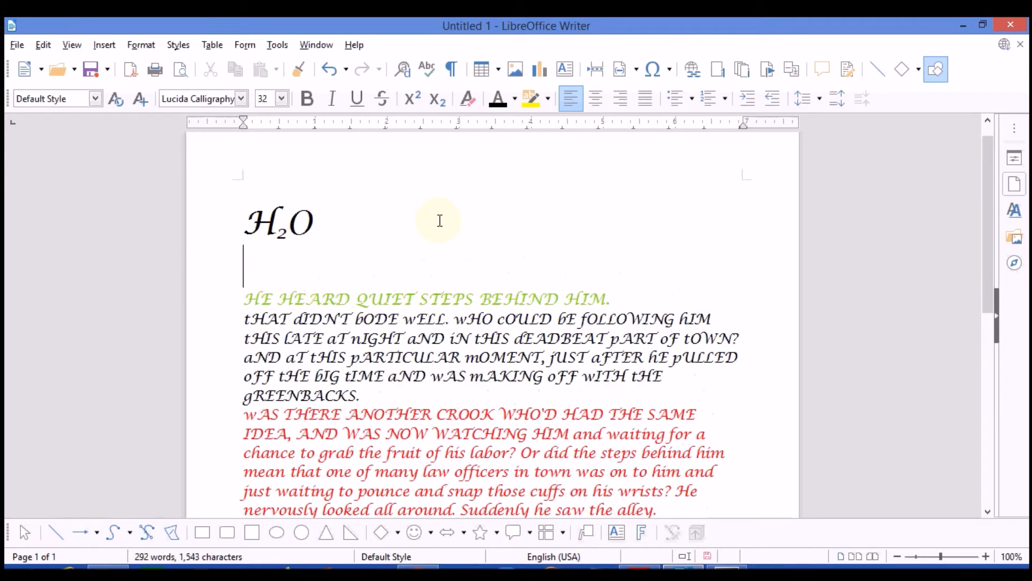
type("h20")
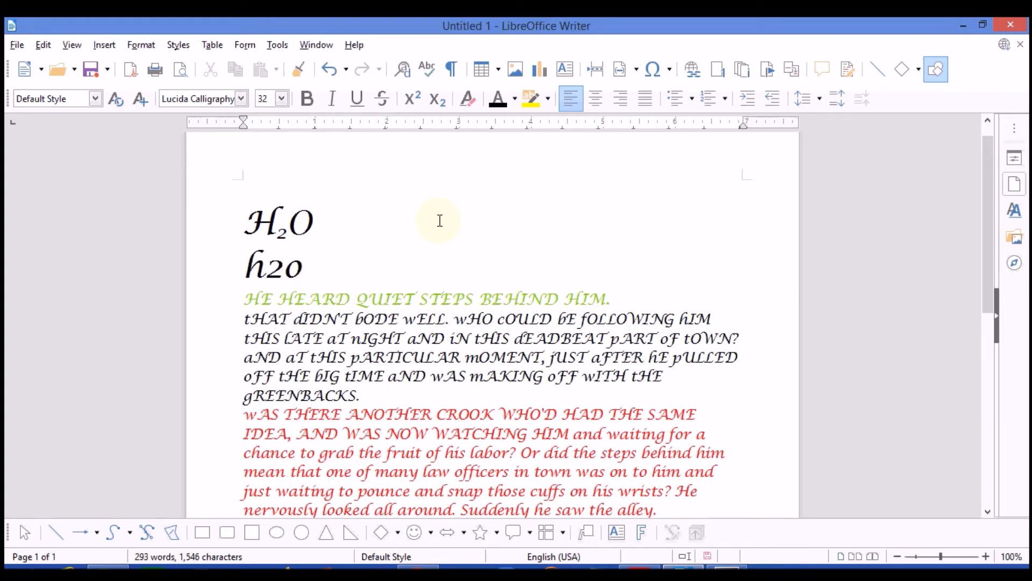
key("BackSpace")
key("BackSpace")
key("BackSpace")
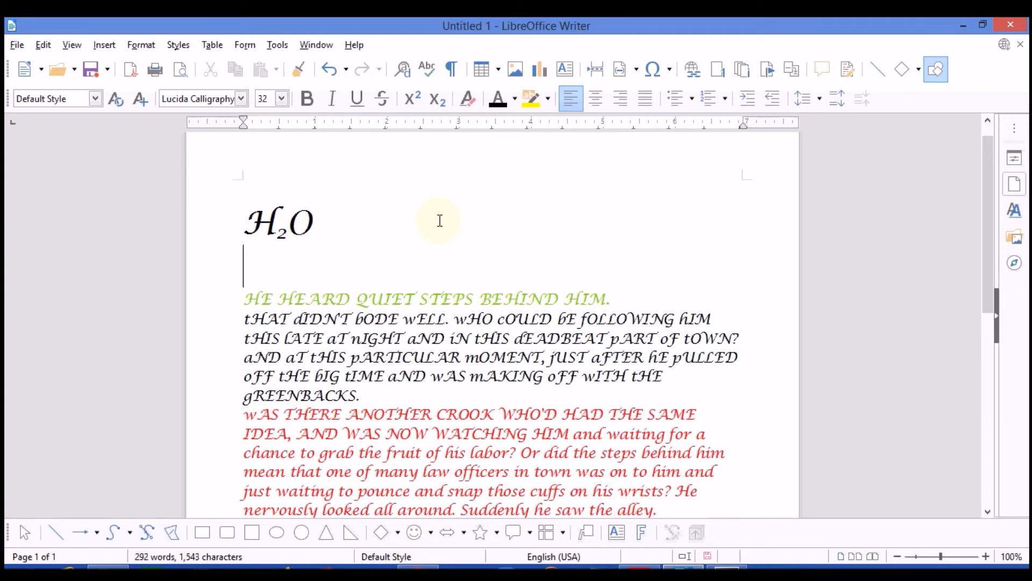
type("H")
type("20")
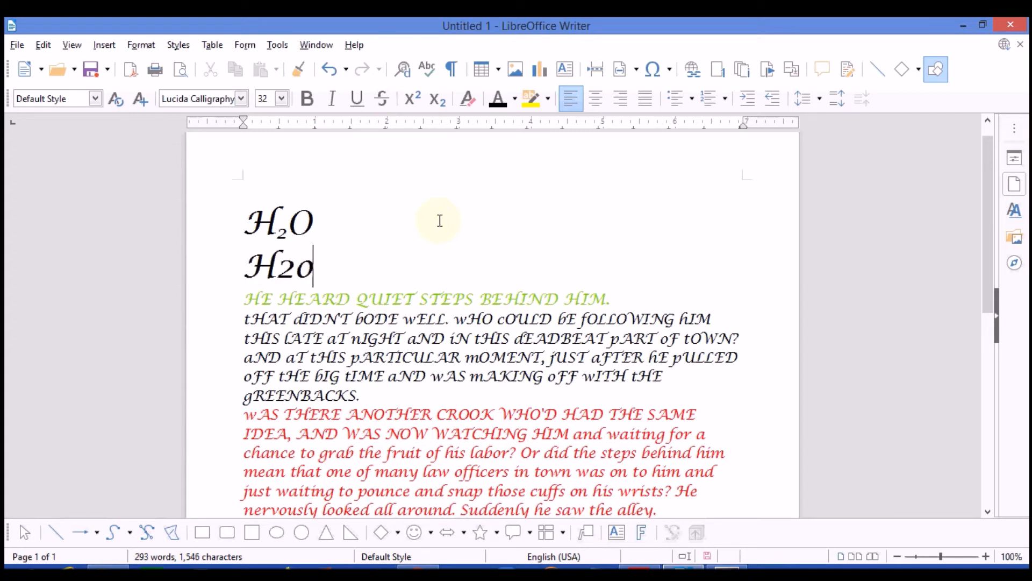
key("BackSpace")
type("O")
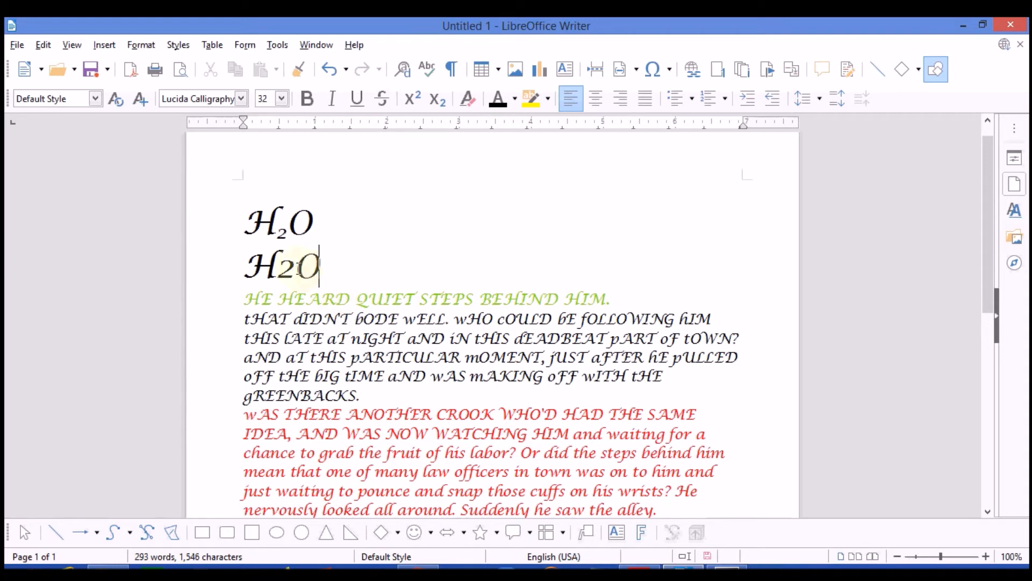
- Format the 2 in the second H2O line as subscript and deselect it
left_click_drag(296, 265, 283, 266)
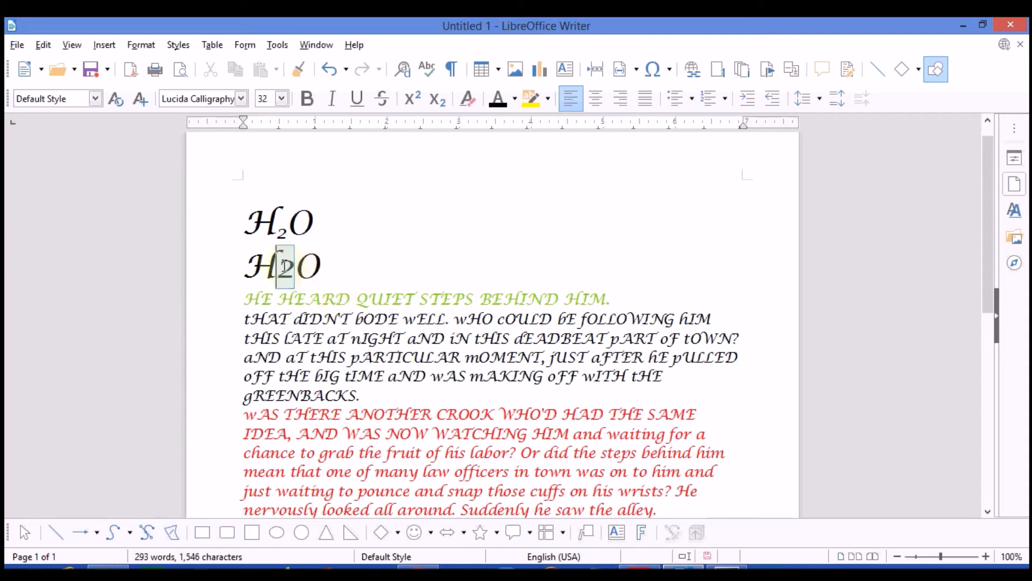
left_click(440, 106)
left_click(357, 269)
- Add a new line below the second H2O formula and enter x2
key("Return")
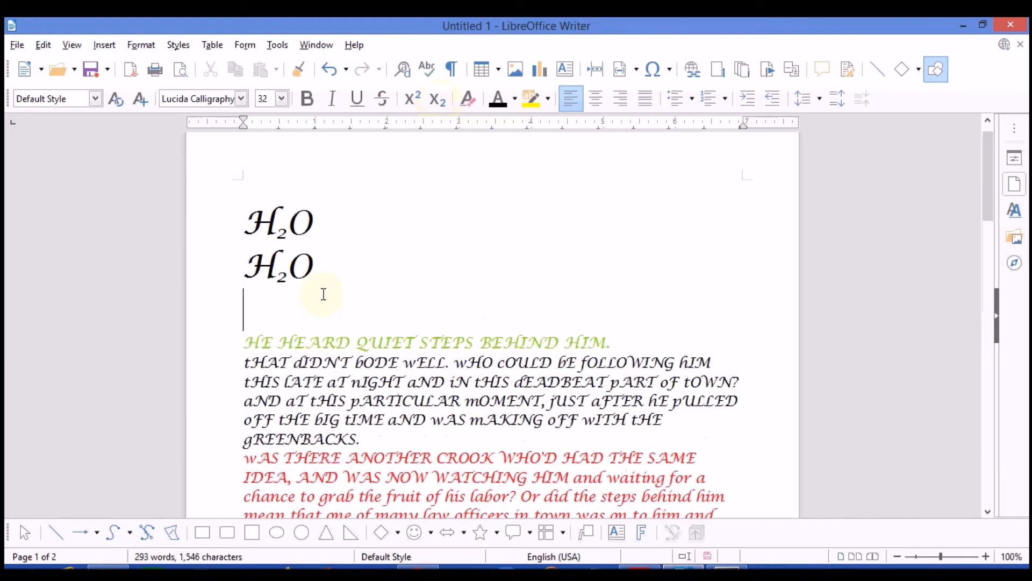
type("x")
type("2")
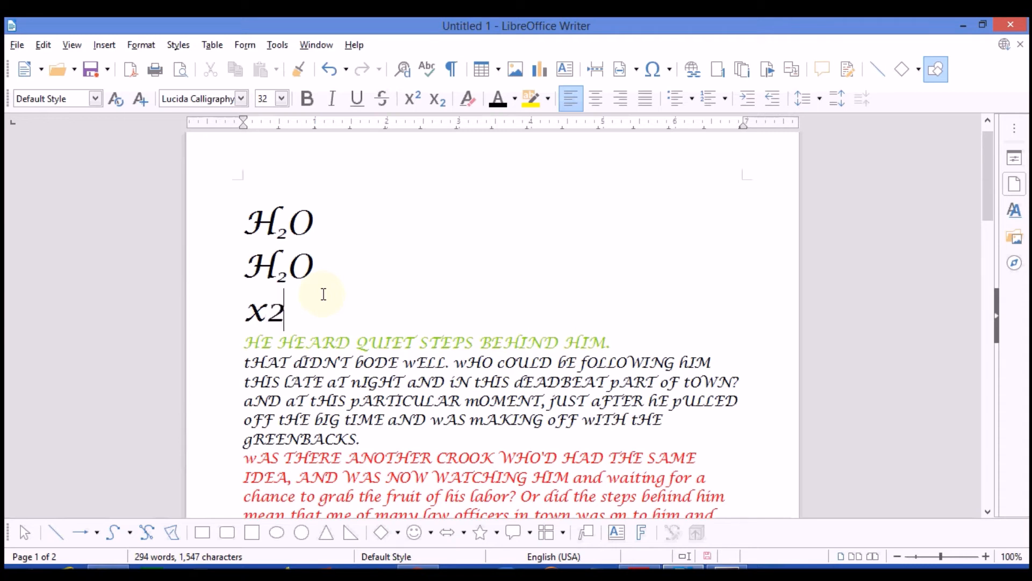
- Format the 2 in x2 as superscript and deselect it
left_click(267, 310)
left_click_drag(267, 310, 290, 311)
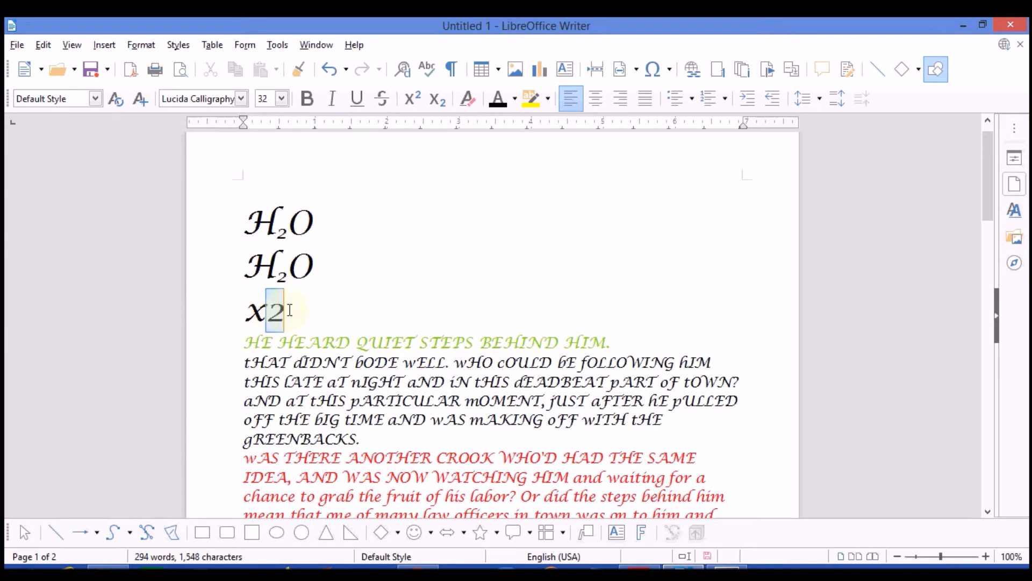
left_click(410, 103)
left_click(331, 321)
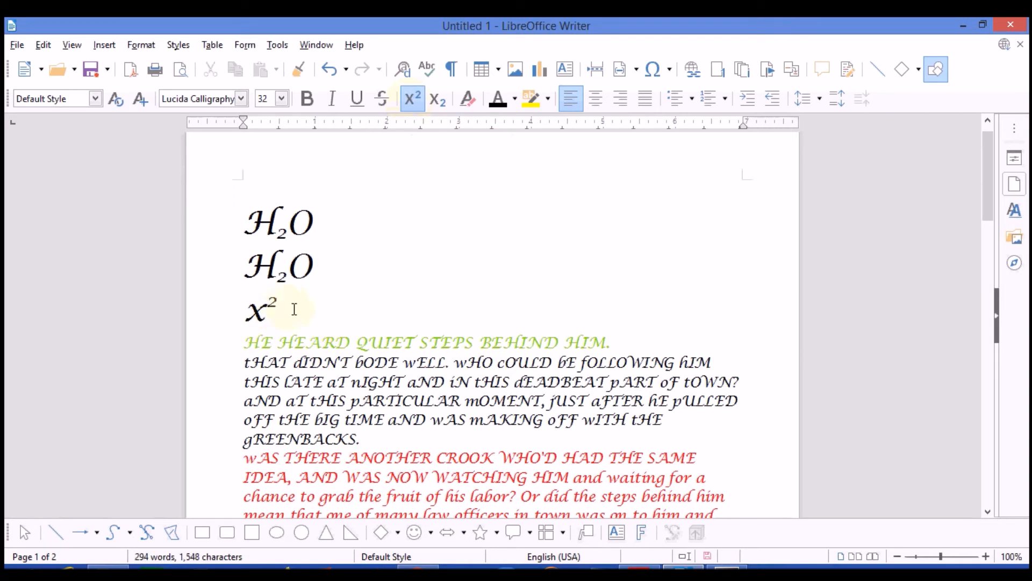
- Add a line reading y3 below x2 and try to format its 3 as superscript
key("Return")
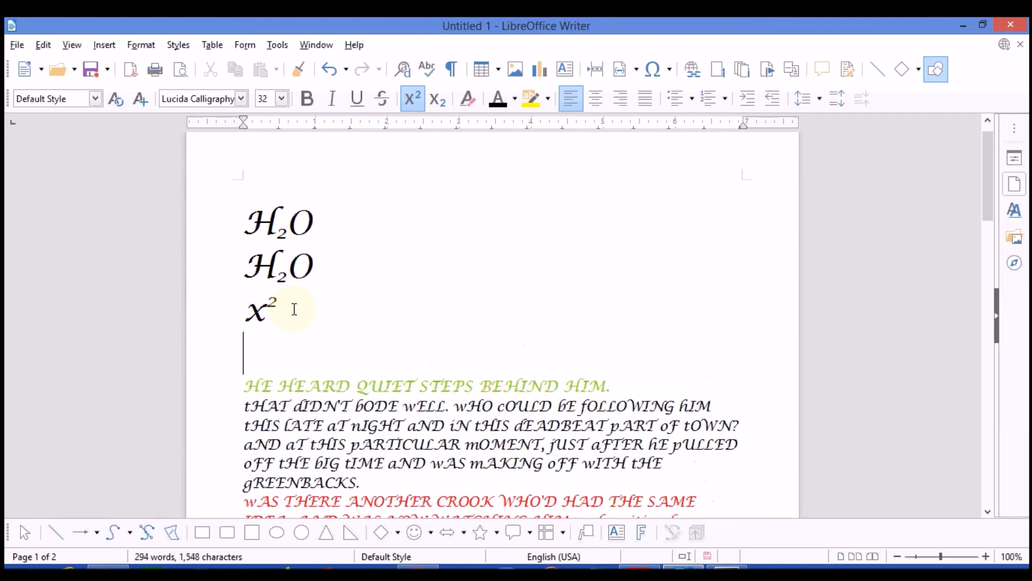
type("y3")
left_click(257, 346)
left_click_drag(257, 346, 279, 344)
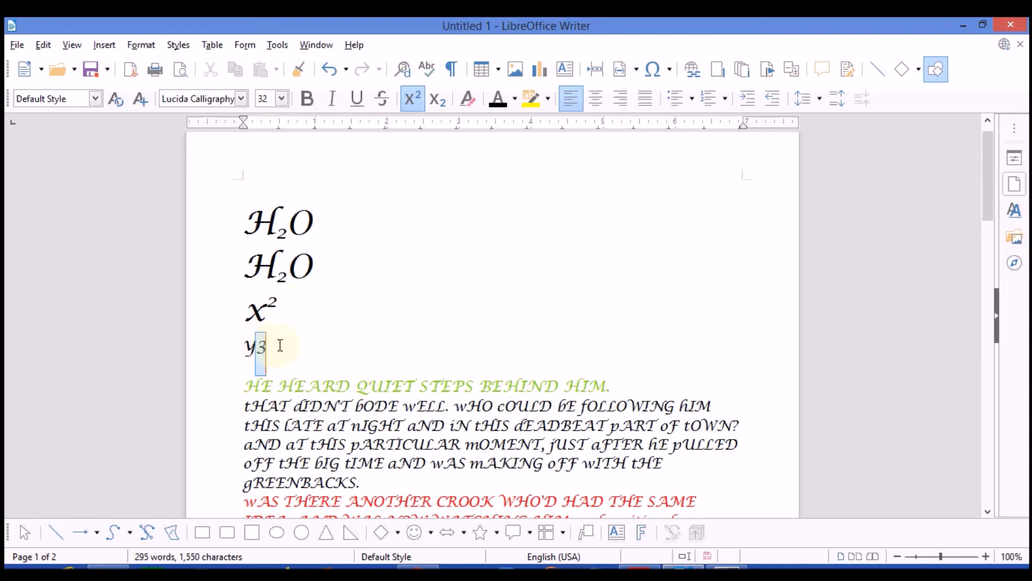
left_click(409, 98)
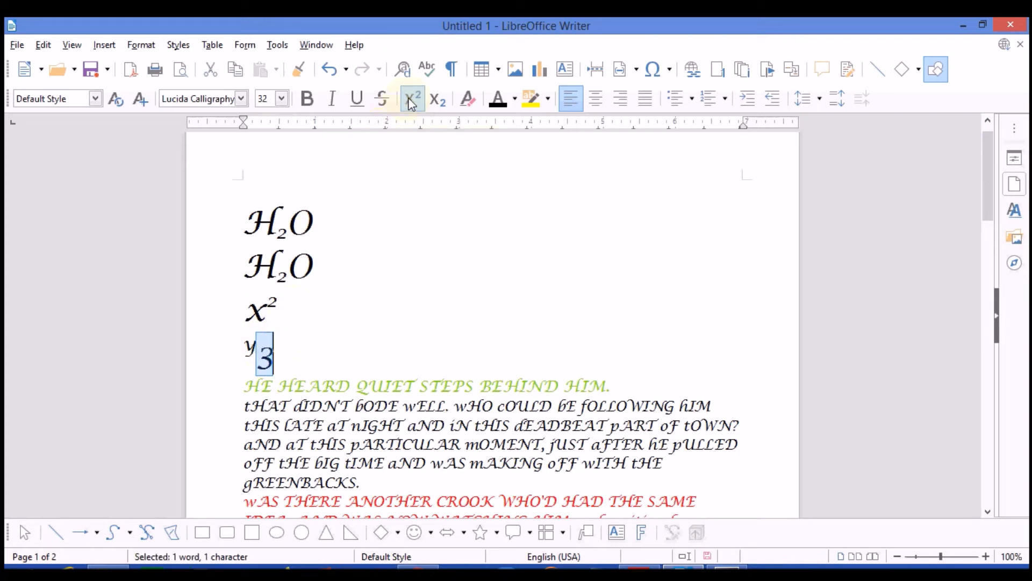
left_click(408, 98)
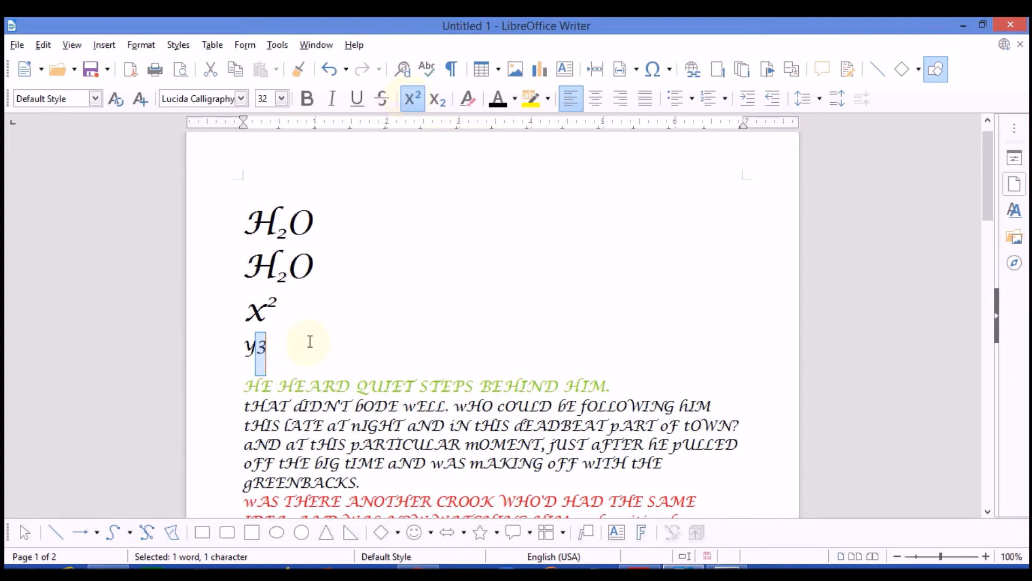
- Retry the superscript format on the 3 in y3, then delete the y3 text
left_click(263, 350)
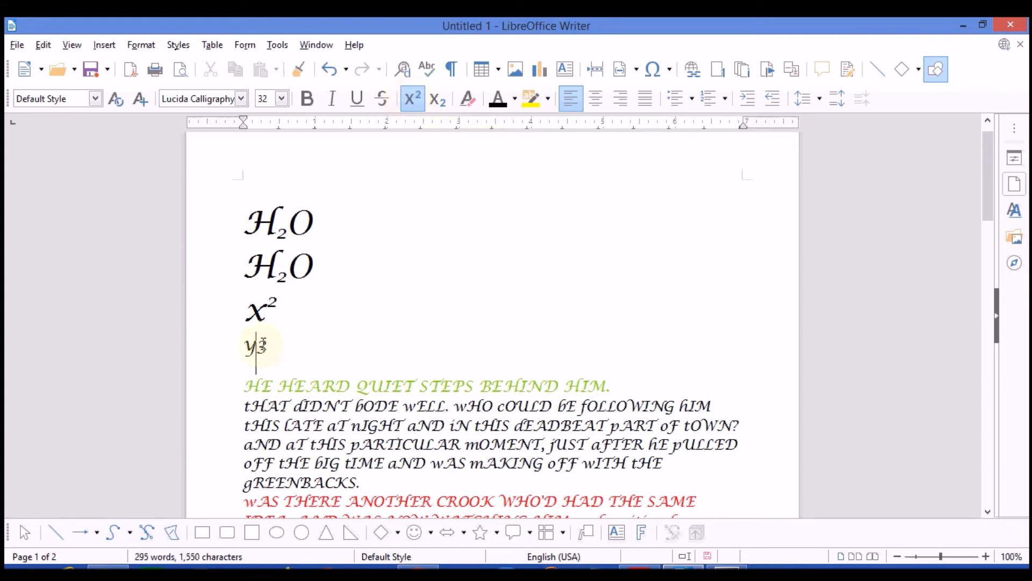
left_click_drag(266, 348, 257, 348)
left_click(416, 97)
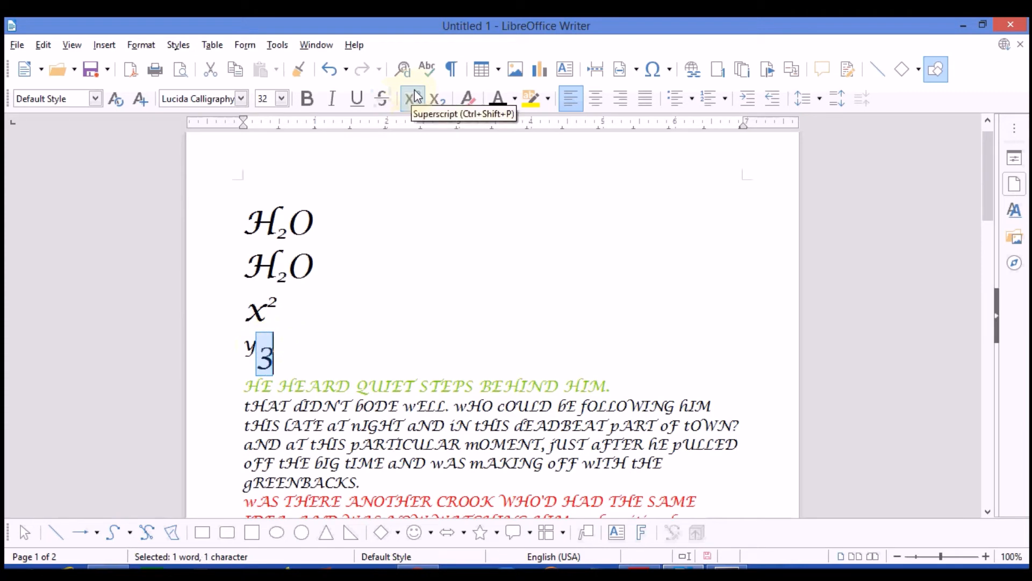
left_click(418, 98)
left_click(416, 97)
left_click(416, 97)
left_click_drag(272, 346, 225, 353)
key("Delete")
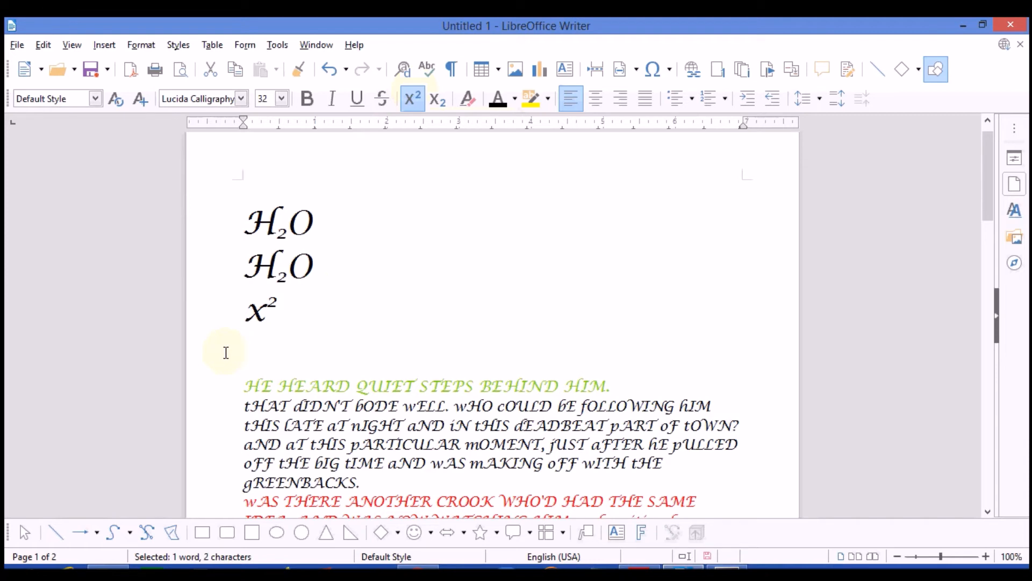
- Enter y3 again, try superscript and subscript on the 3, and remove the whole y3 line
type("y3")
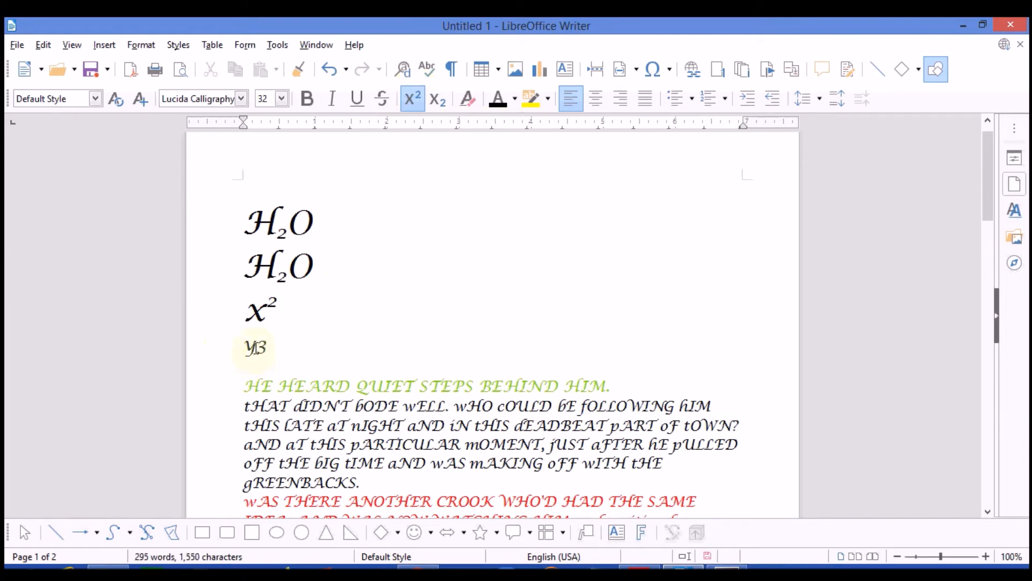
left_click_drag(256, 347, 277, 346)
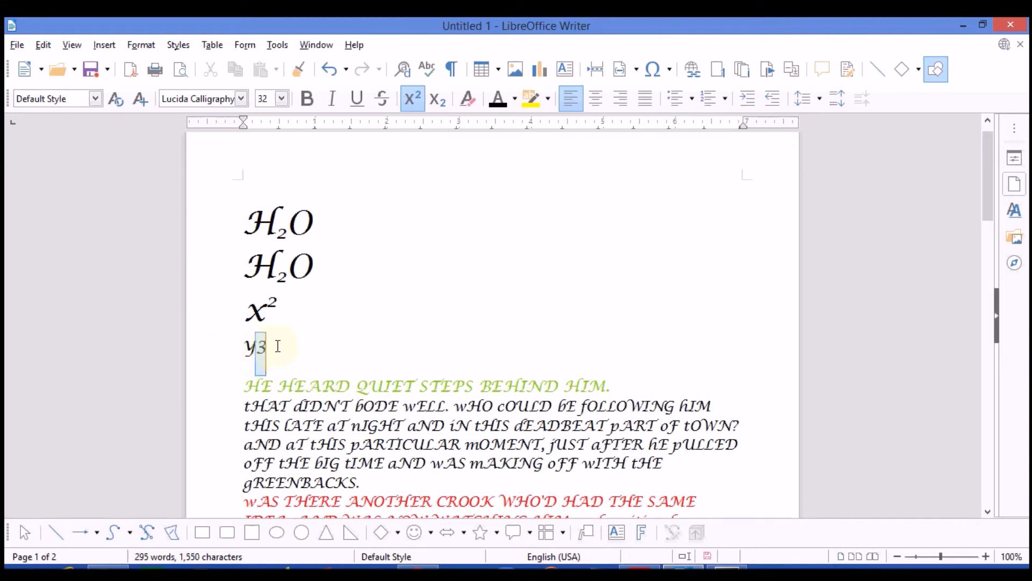
left_click(414, 99)
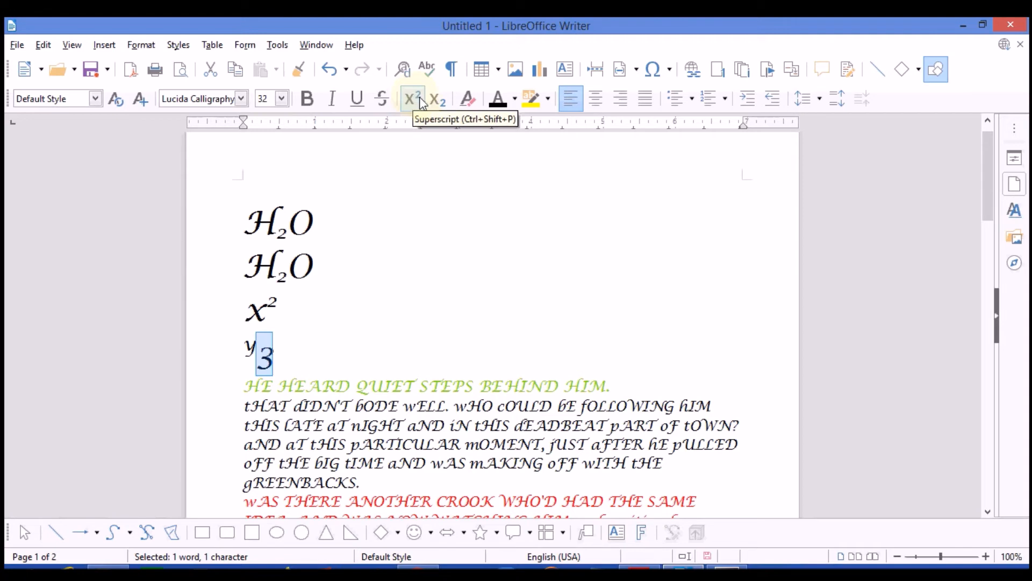
left_click(439, 104)
left_click(438, 103)
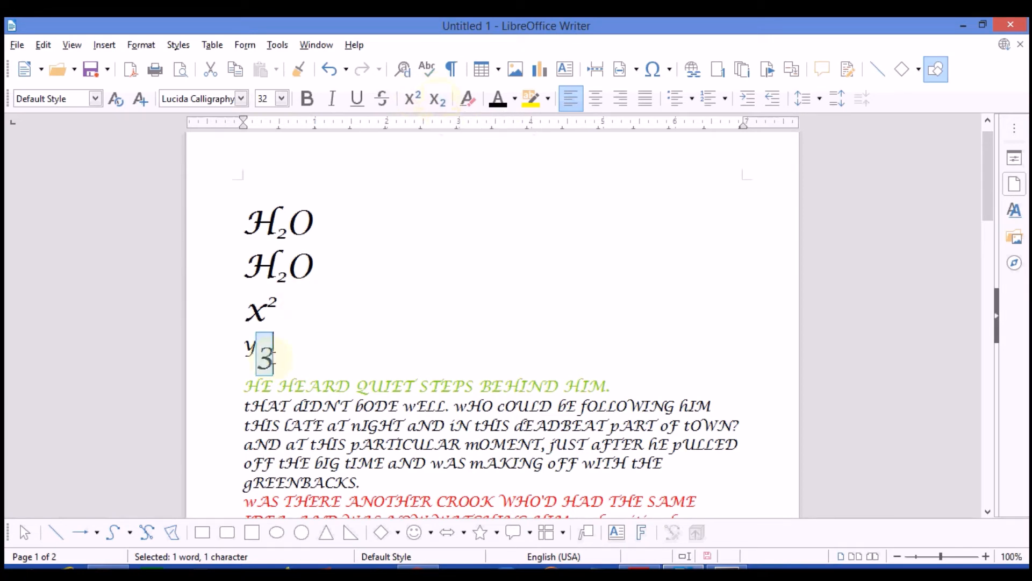
key("BackSpace")
key("BackSpace")
key("BackSpace")
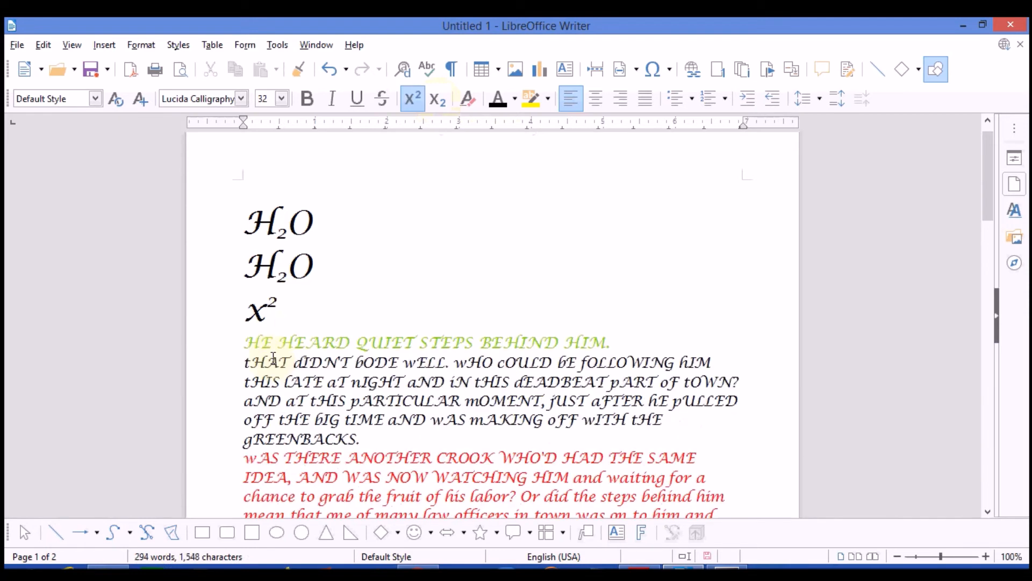
- Add an empty line below x2, leaving no y text in it
type("y")
key("BackSpace")
key("Return")
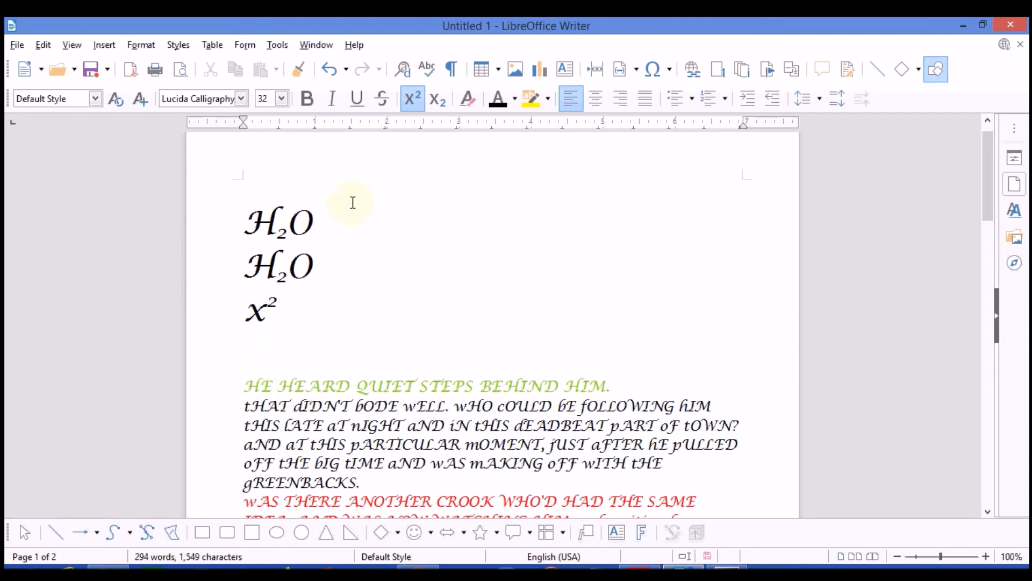
left_click(143, 46)
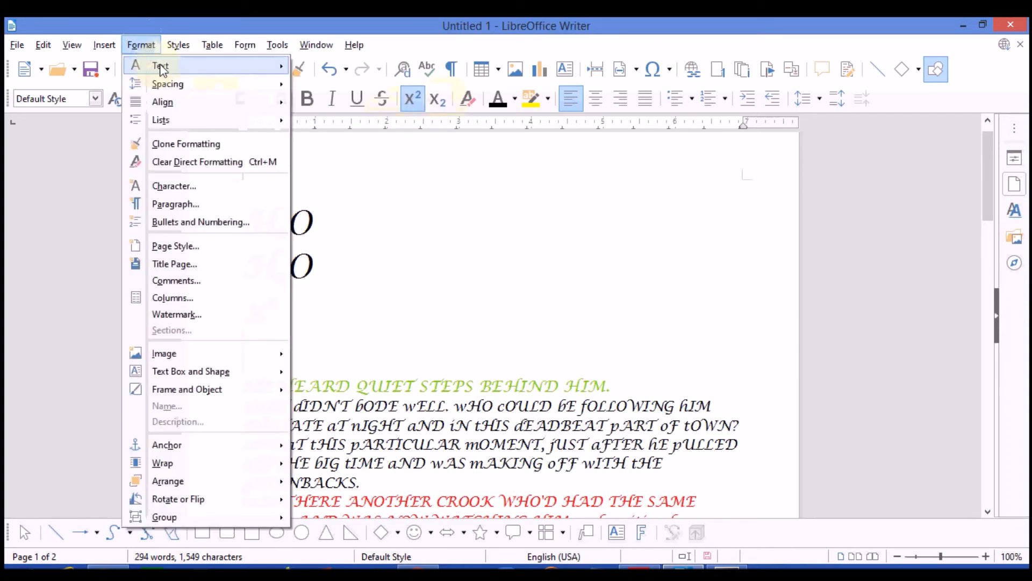
mouse_move(162, 69)
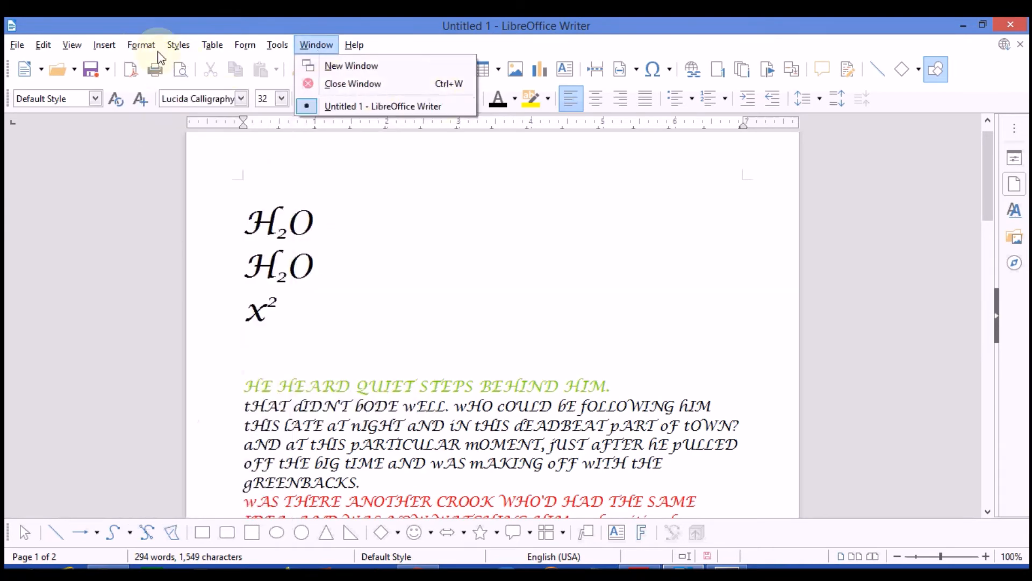
mouse_move(220, 66)
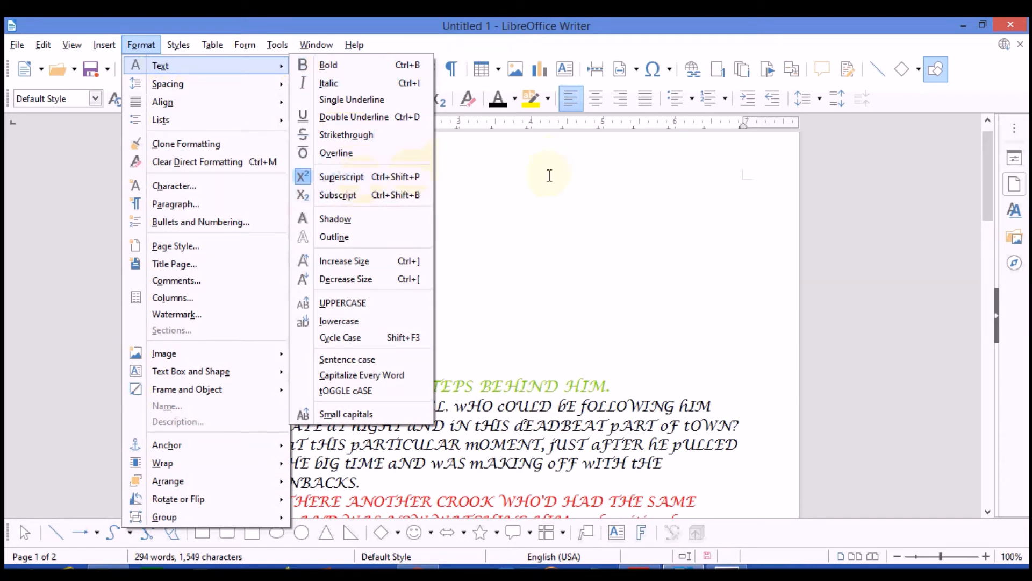
left_click(548, 176)
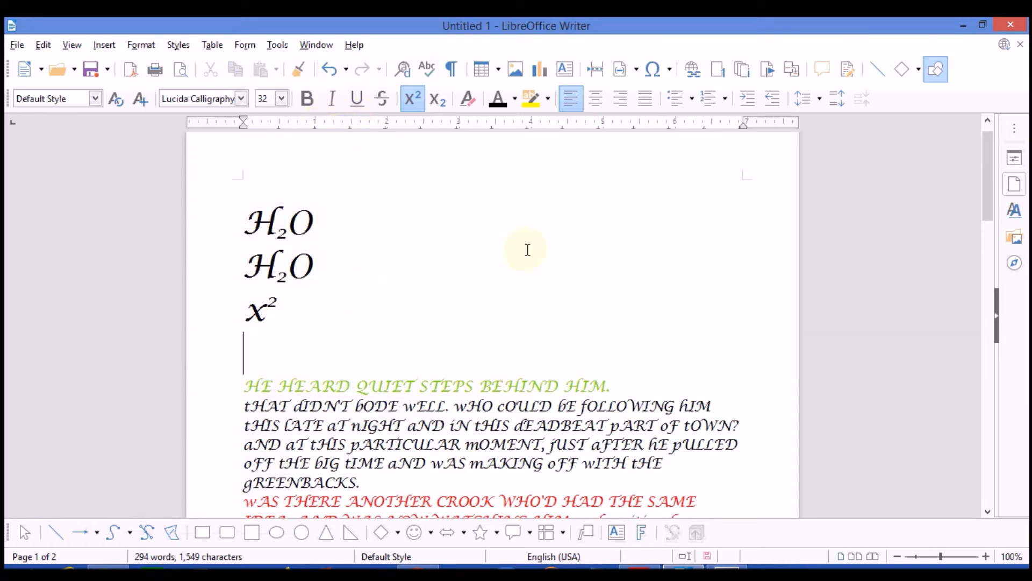
- Make the green words "HE HEARD QUIET STEPS BEHIND HIM" bold and deselect them
scroll(992, 179, "down", 4)
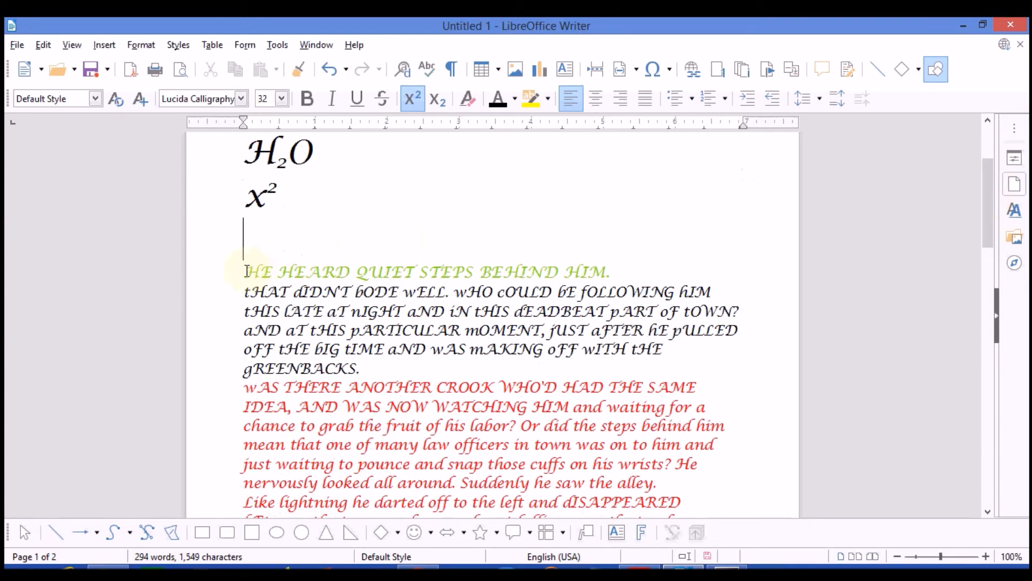
left_click_drag(246, 272, 414, 272)
left_click_drag(504, 290, 606, 272)
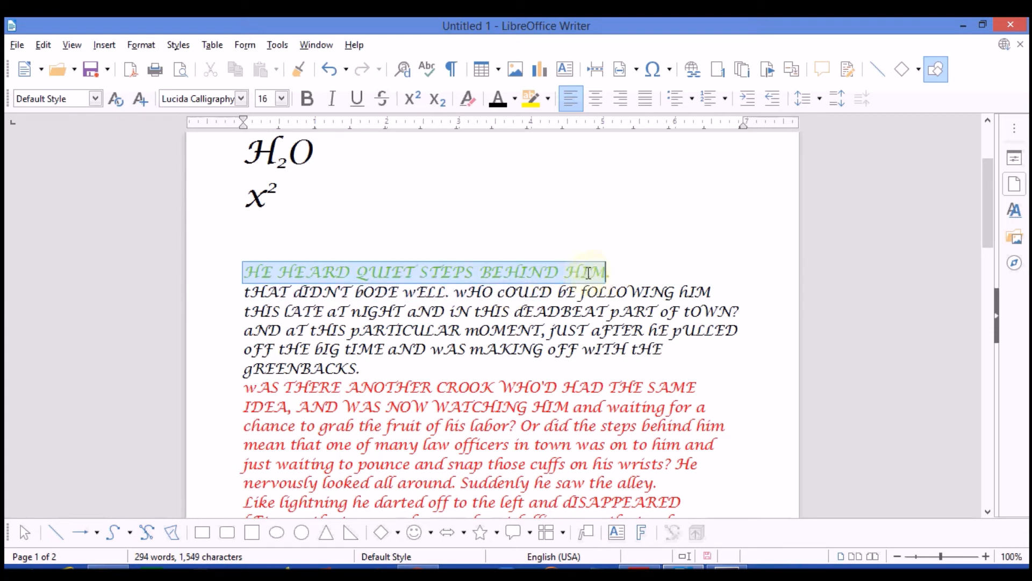
left_click(308, 103)
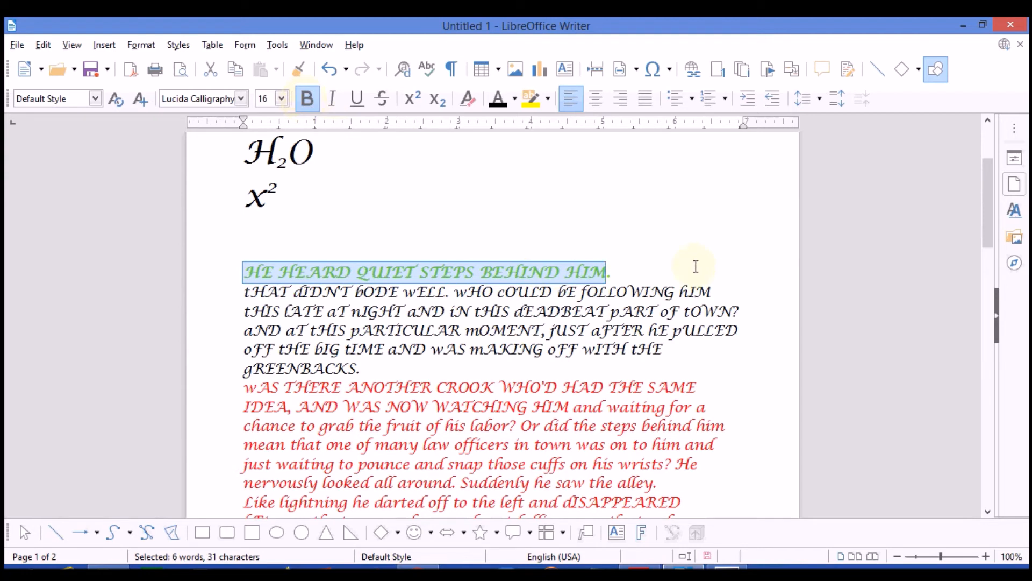
left_click(692, 240)
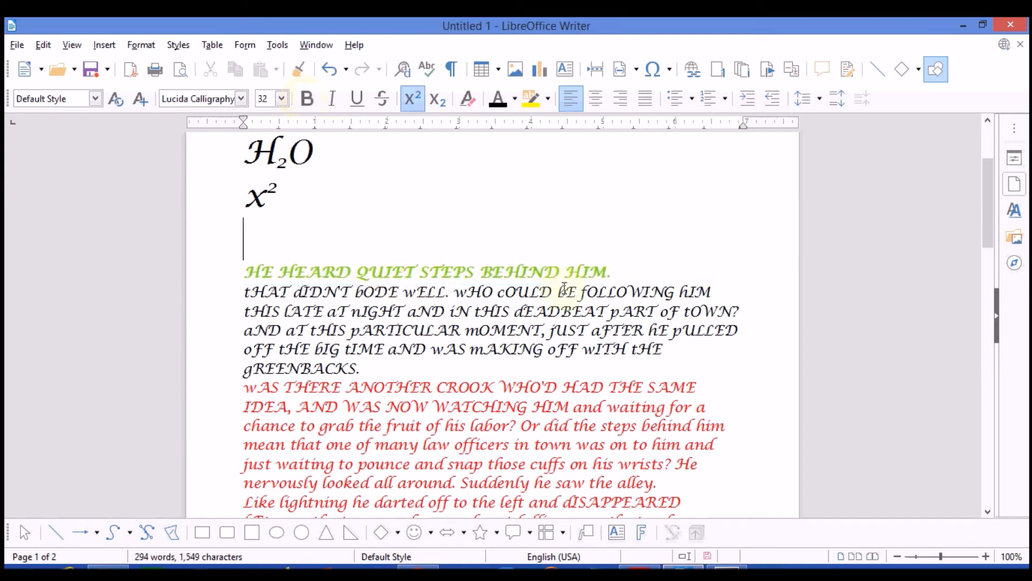
- Underline the whole green sentence "HE HEARD QUIET STEPS BEHIND HIM." and deselect it
left_click(248, 272)
left_click_drag(245, 273, 666, 269)
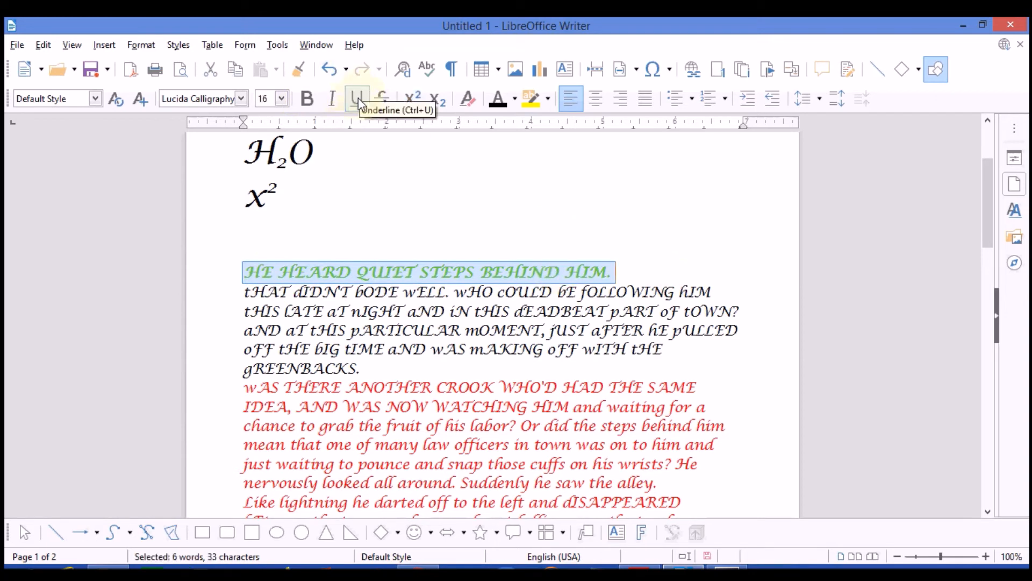
left_click(357, 99)
left_click(676, 258)
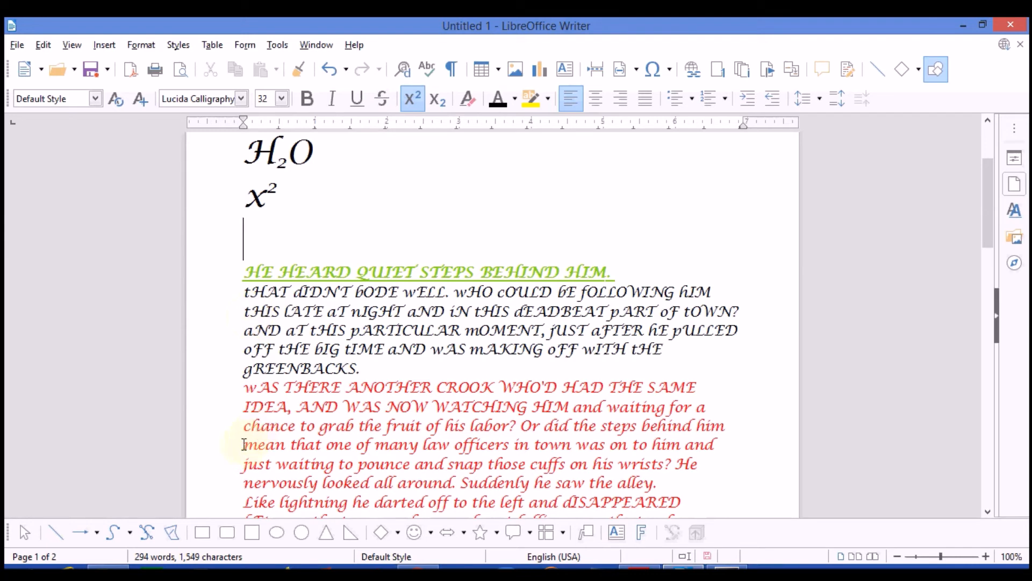
- Apply strikethrough to the red line "mean that one of many law officers in town was on to him and"
left_click_drag(244, 443, 718, 434)
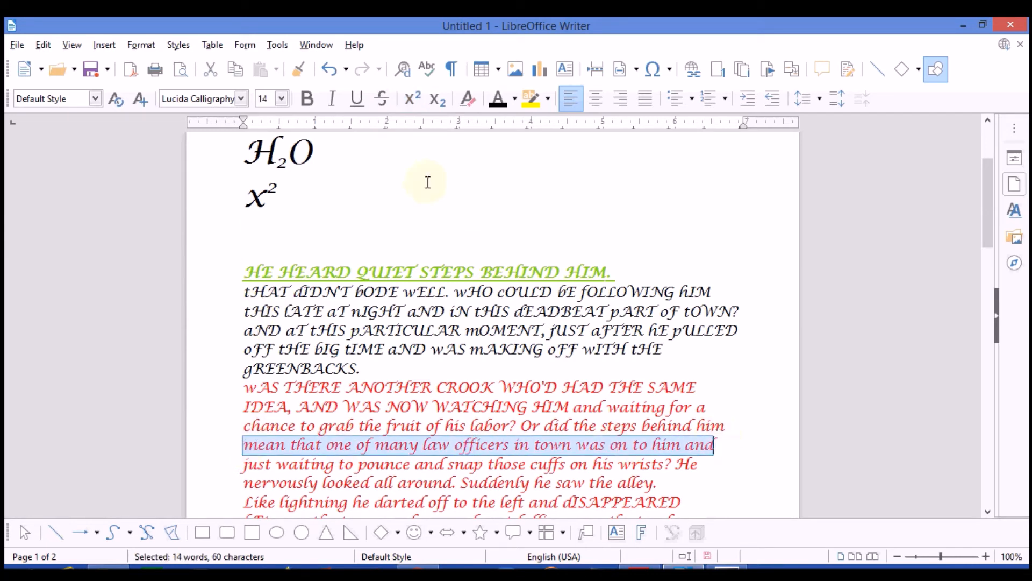
left_click(383, 100)
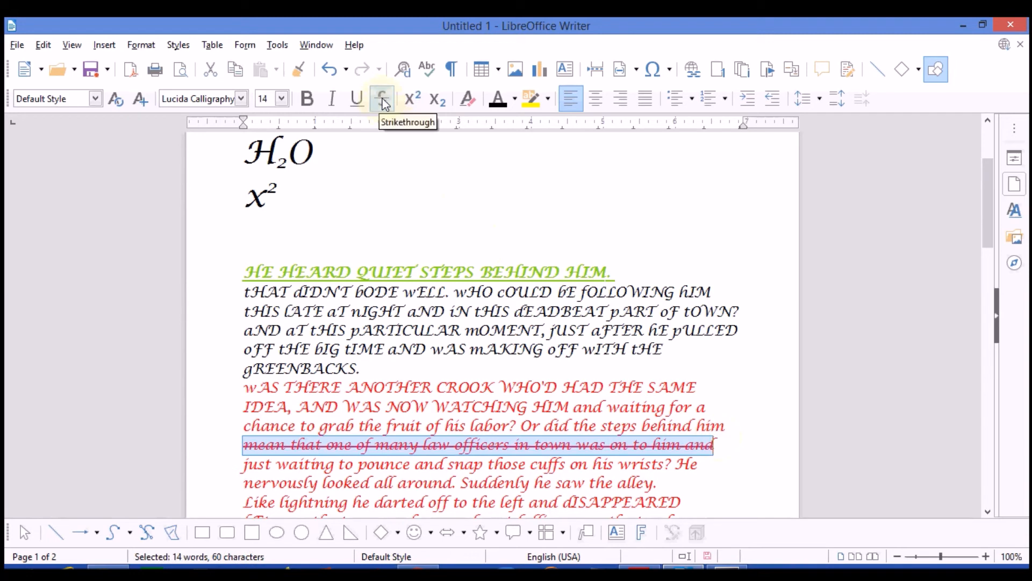
left_click(743, 375)
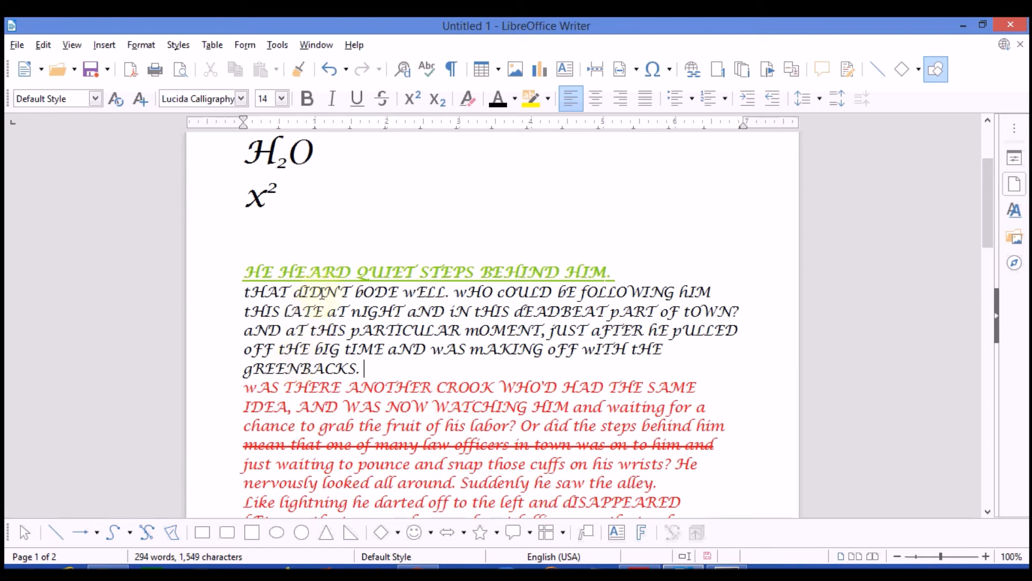
- Italicize the black paragraph from "tHAT dIDN'T bODE wELL" through "gREENBACKS." and deselect it
left_click_drag(245, 291, 369, 366)
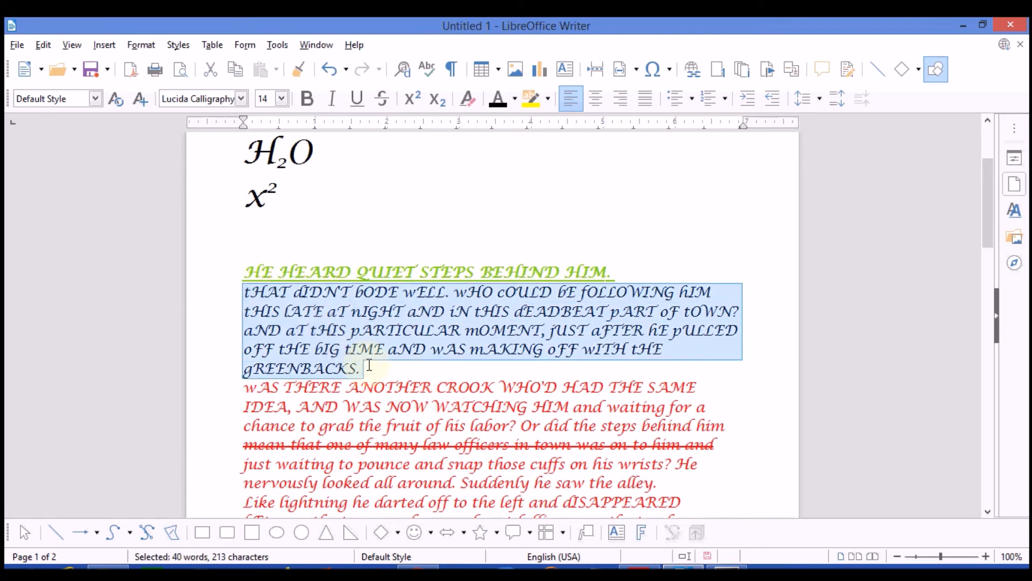
left_click(333, 99)
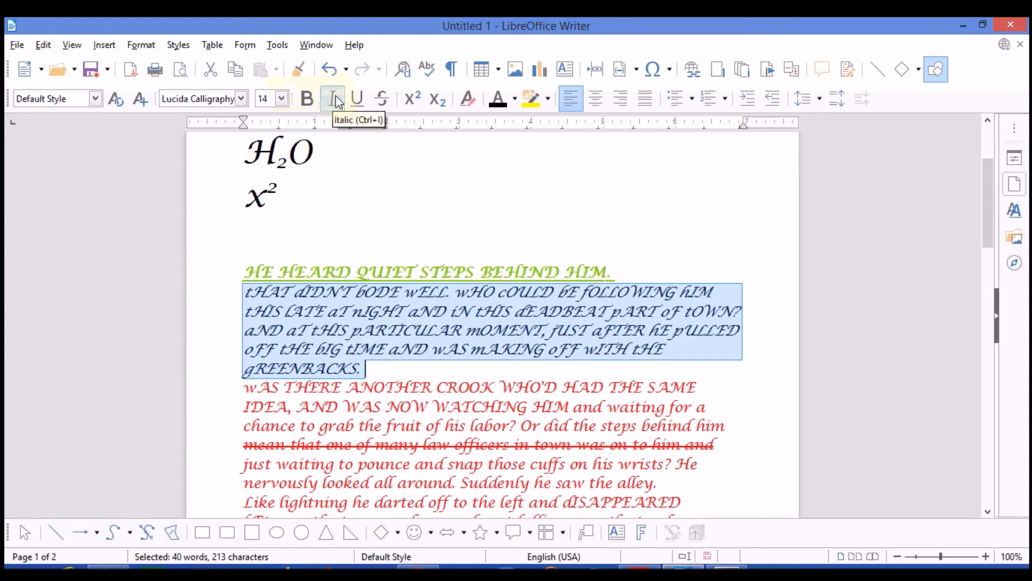
left_click(691, 365)
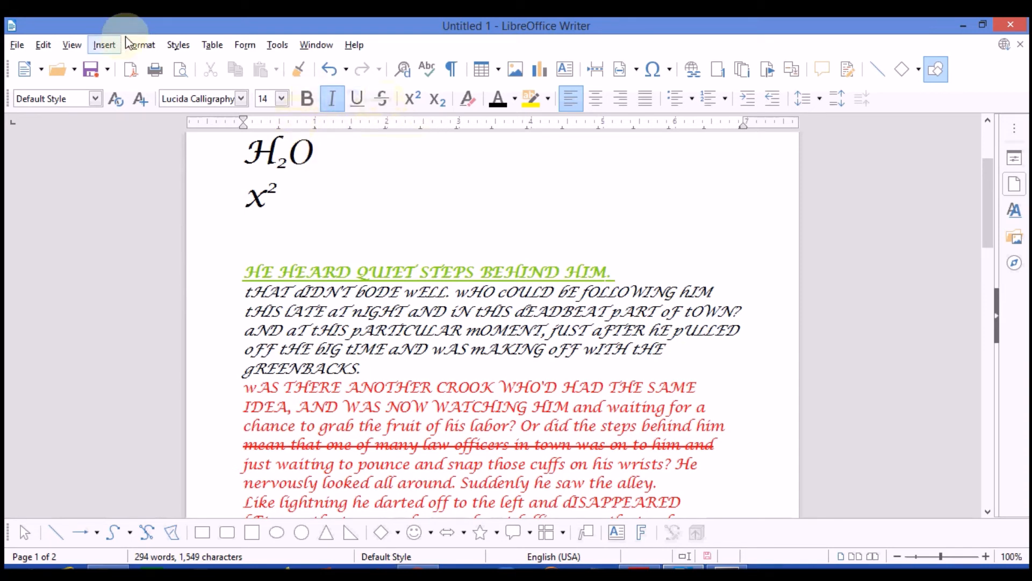
left_click(143, 46)
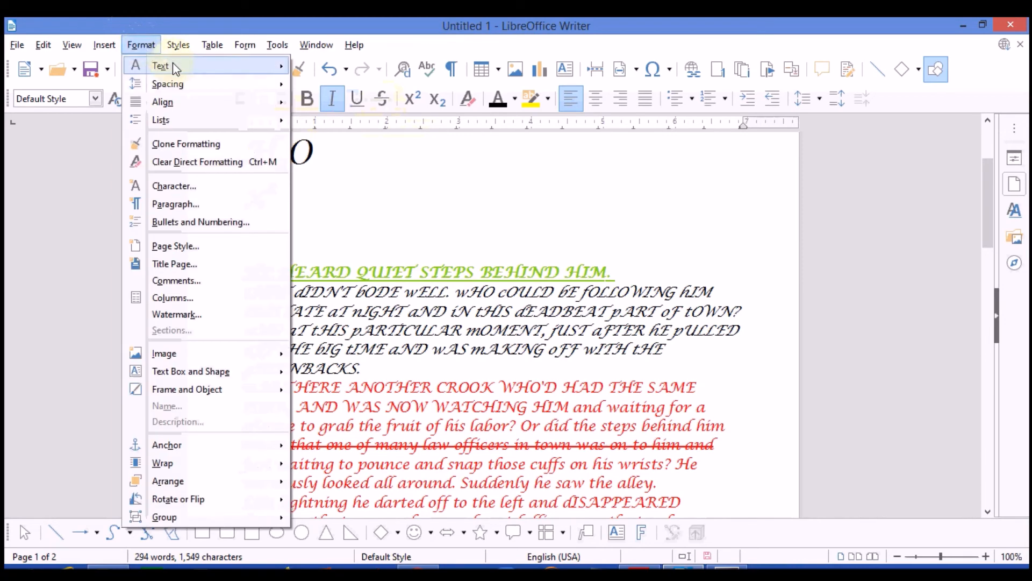
mouse_move(172, 64)
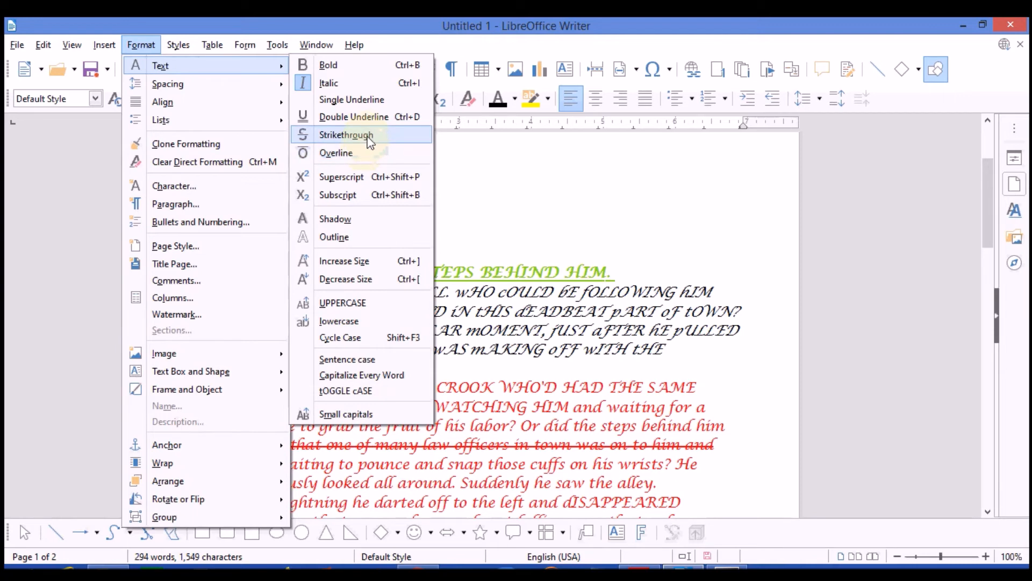
left_click(492, 161)
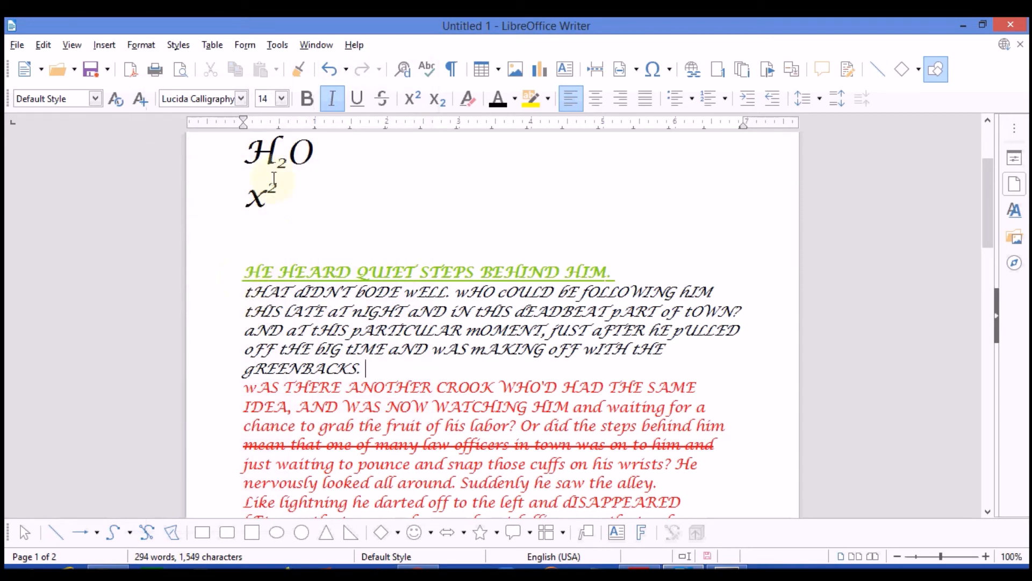
- Apply a double underline to the second H₂O line above x² and deselect it
left_click_drag(244, 146, 235, 201)
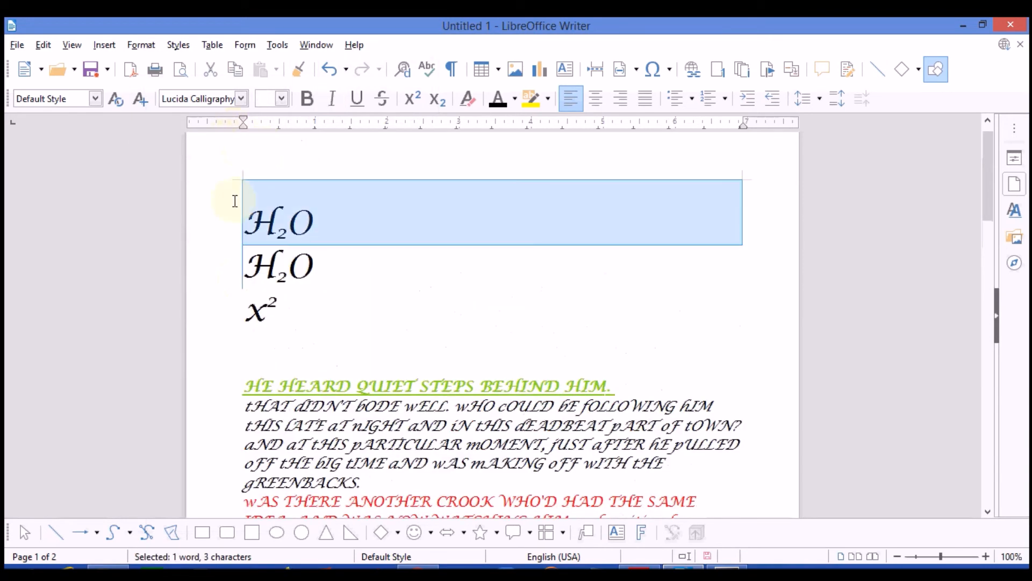
left_click(235, 201)
left_click_drag(243, 264, 339, 267)
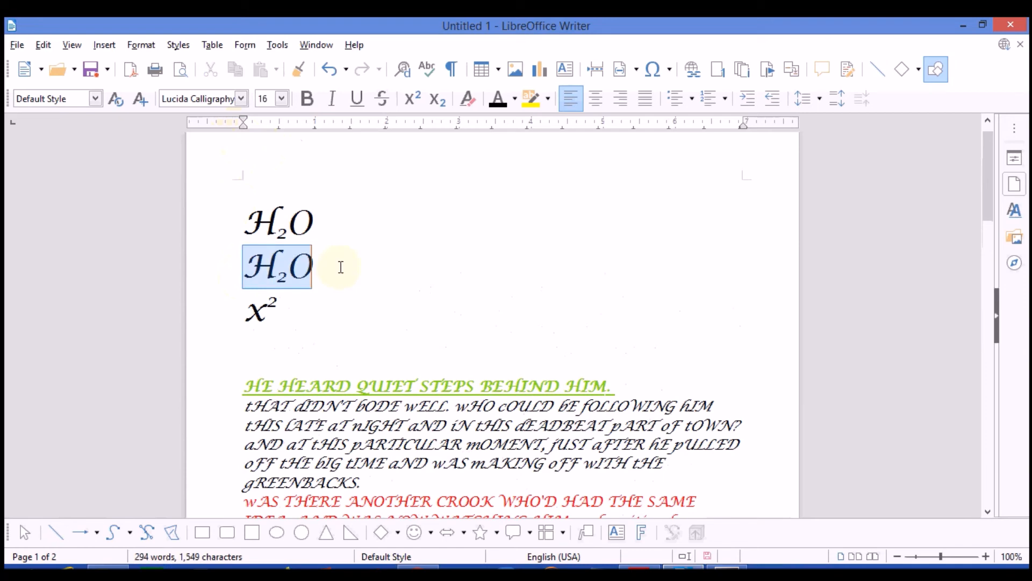
left_click(139, 46)
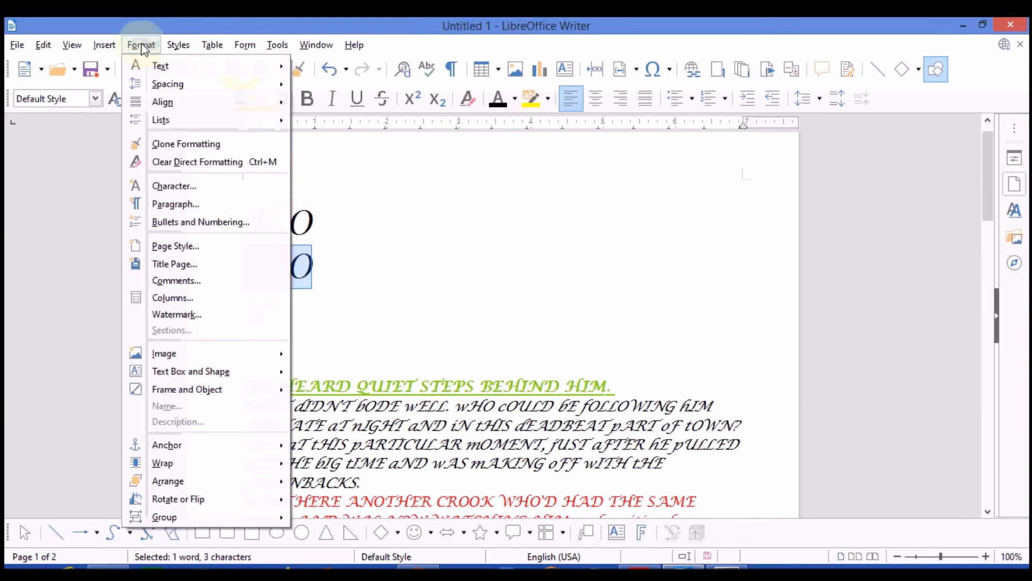
mouse_move(224, 70)
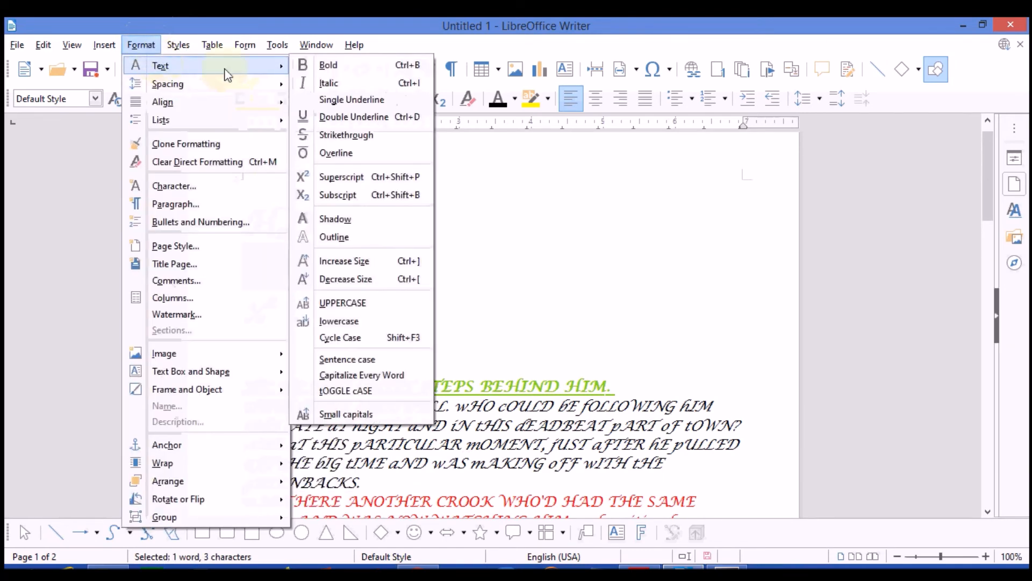
left_click(370, 117)
left_click(366, 291)
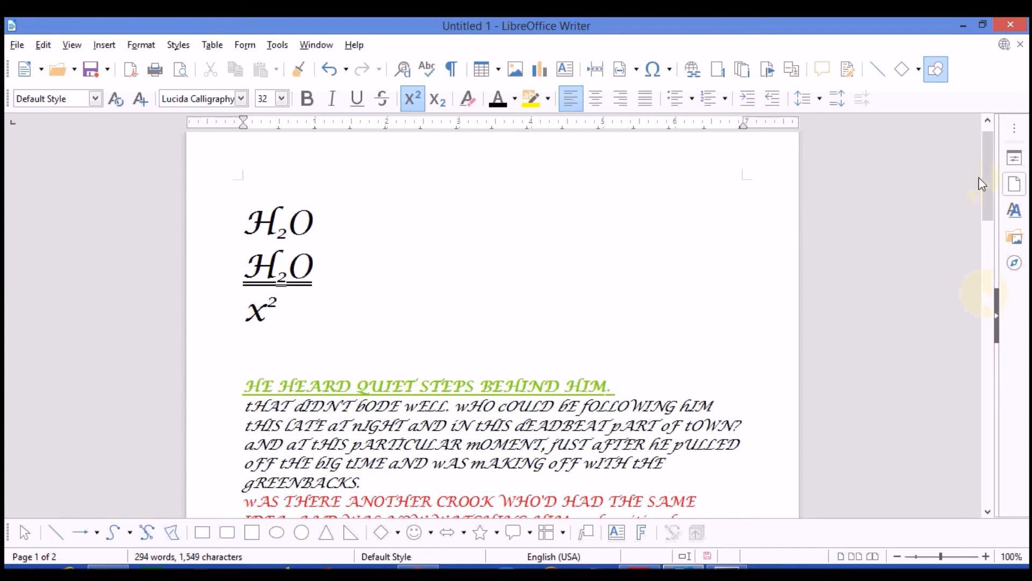
- Start a new line before "lying in the middle of the sidewalk.", leave a blank line above it, and overline that phrase
left_click_drag(988, 178, 994, 232)
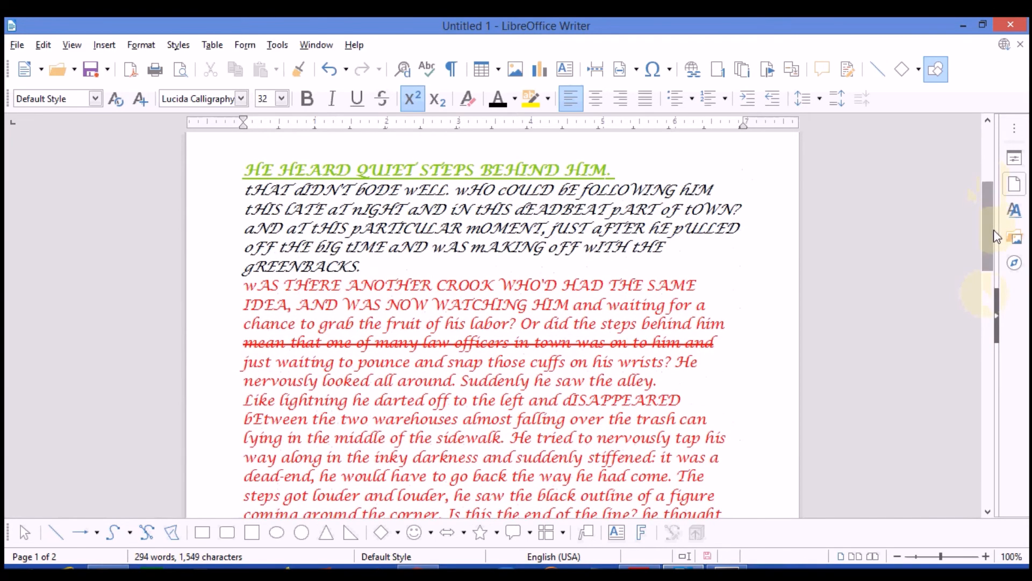
left_click(243, 439)
key("Return")
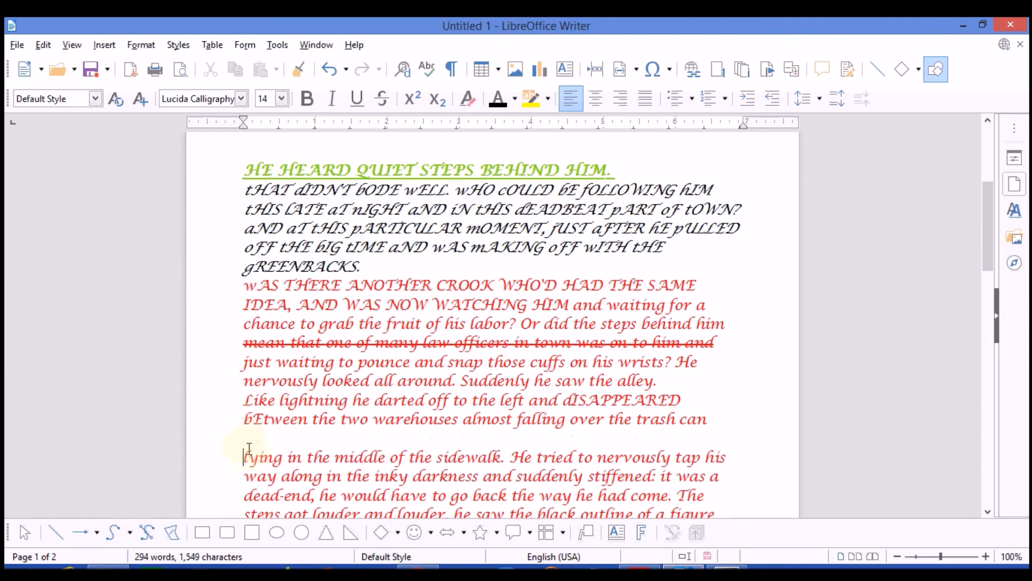
left_click_drag(244, 457, 504, 458)
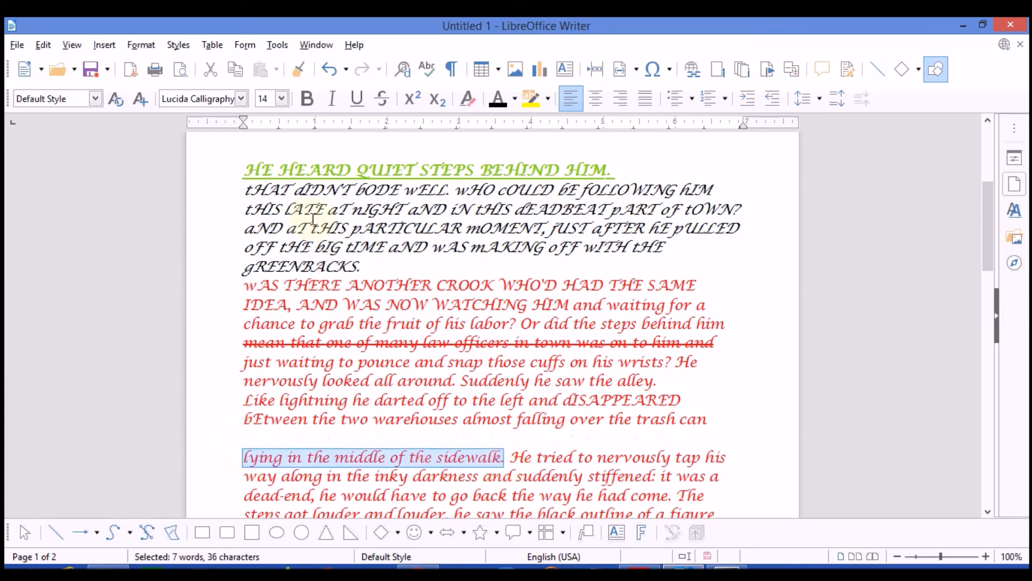
left_click(150, 46)
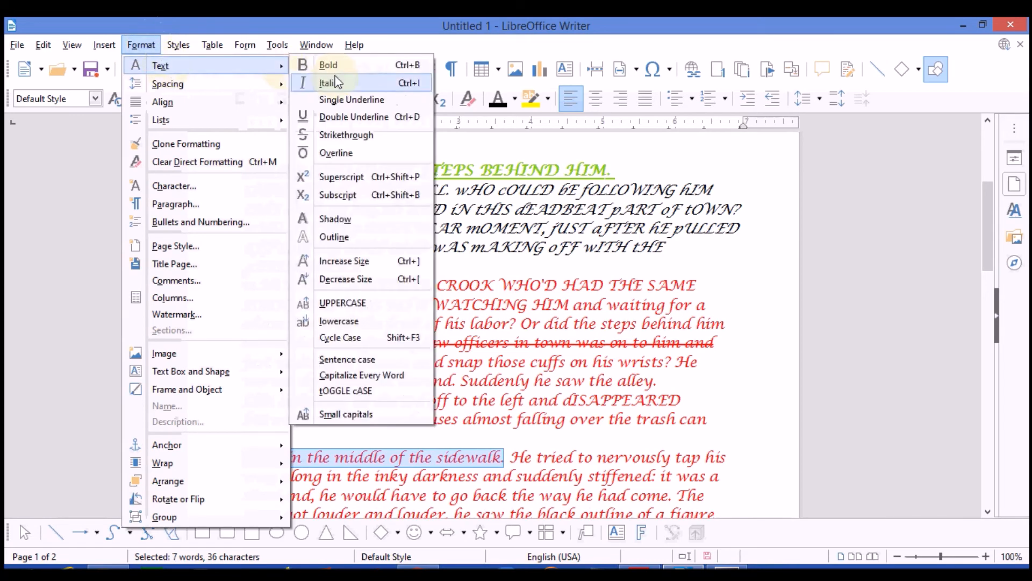
left_click(341, 152)
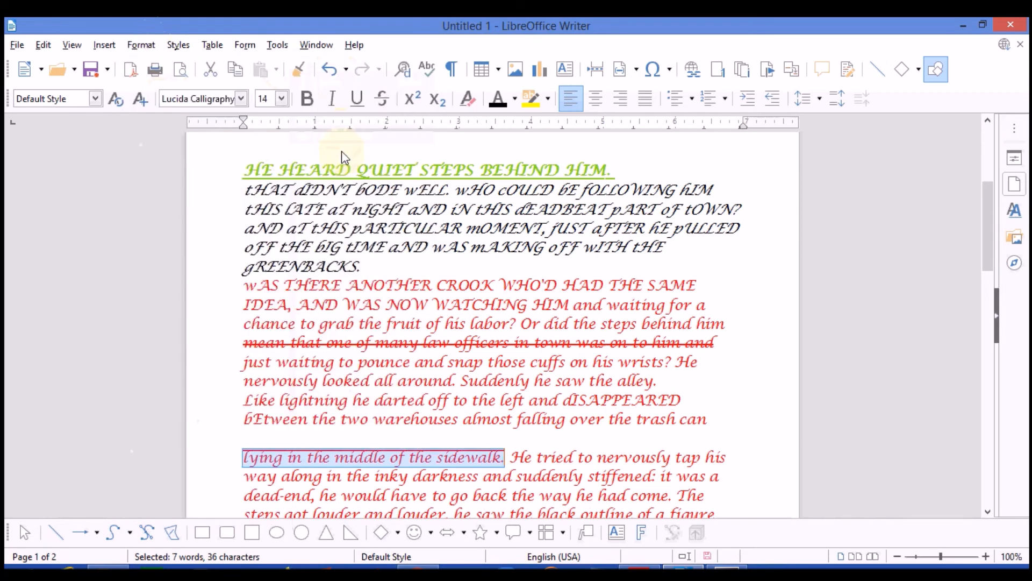
left_click(544, 447)
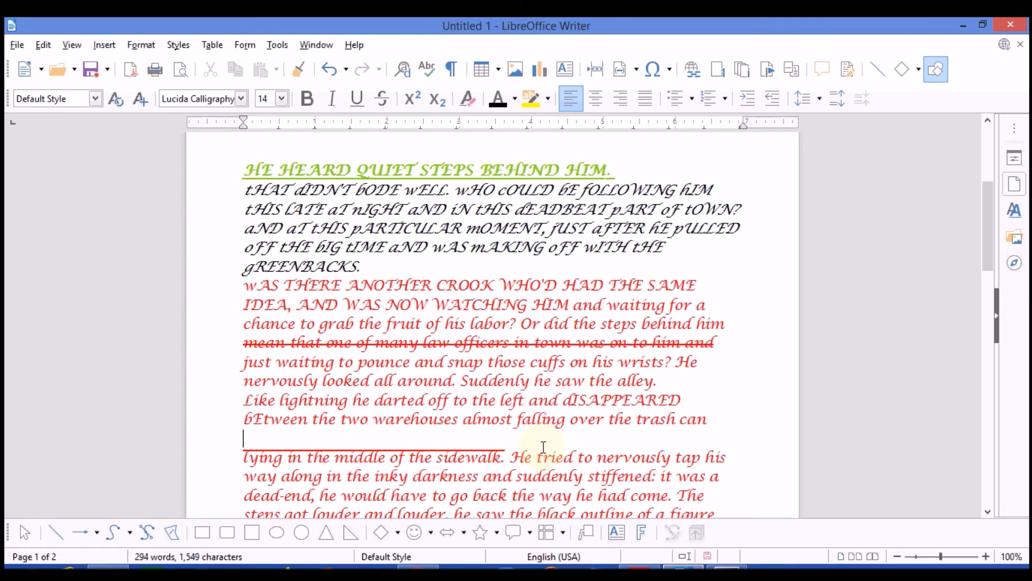
left_click(139, 44)
mouse_move(172, 70)
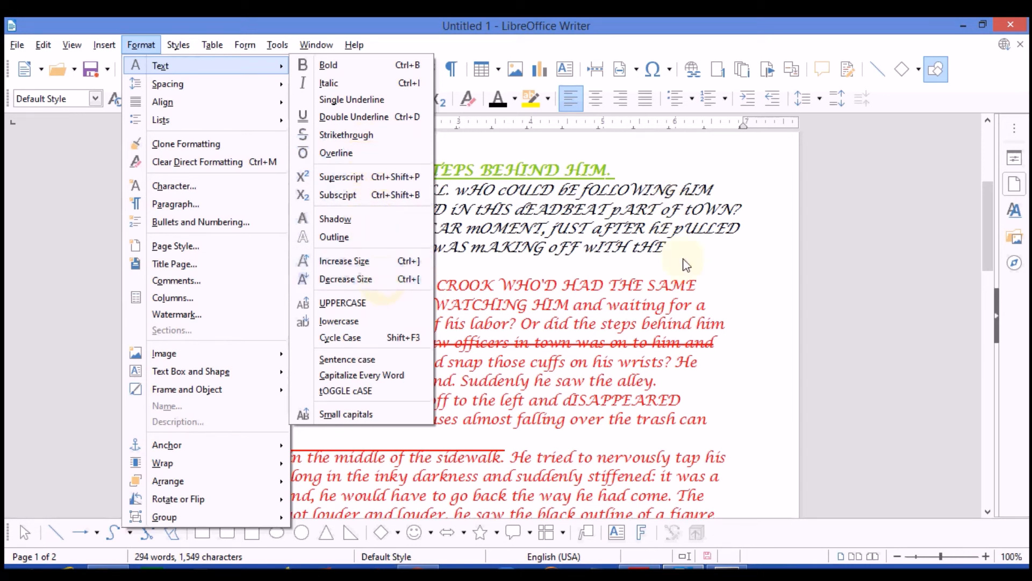
left_click(719, 261)
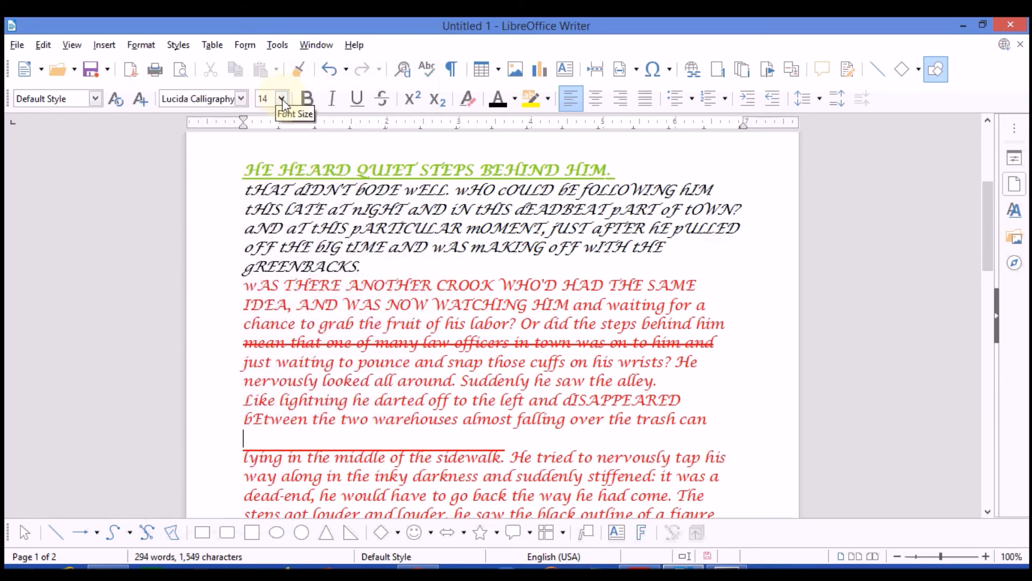
- Select the green sentence and the black paragraph through "gREENBACKS." and increase their font size by two increments
left_click(244, 170)
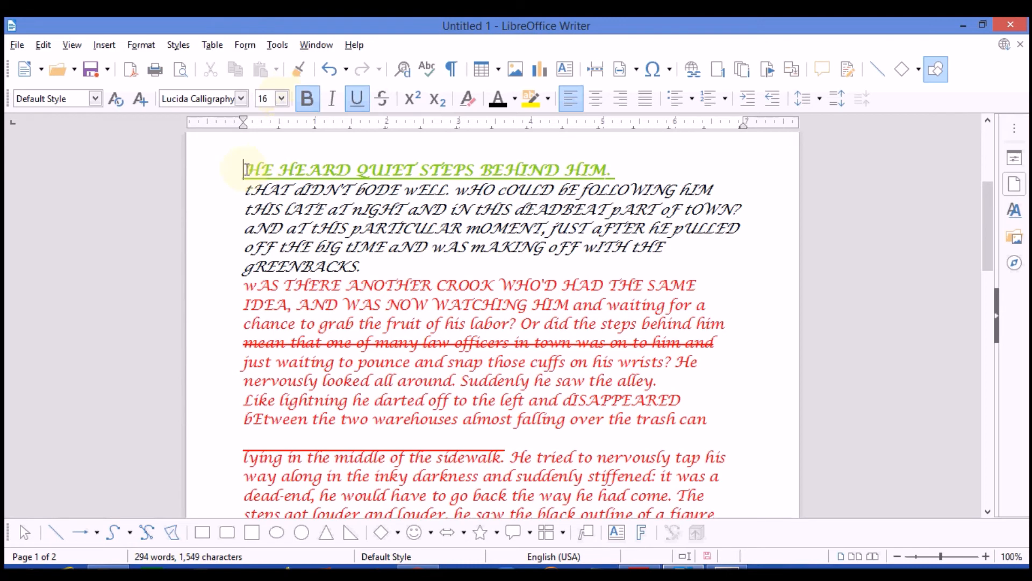
left_click_drag(246, 170, 376, 264)
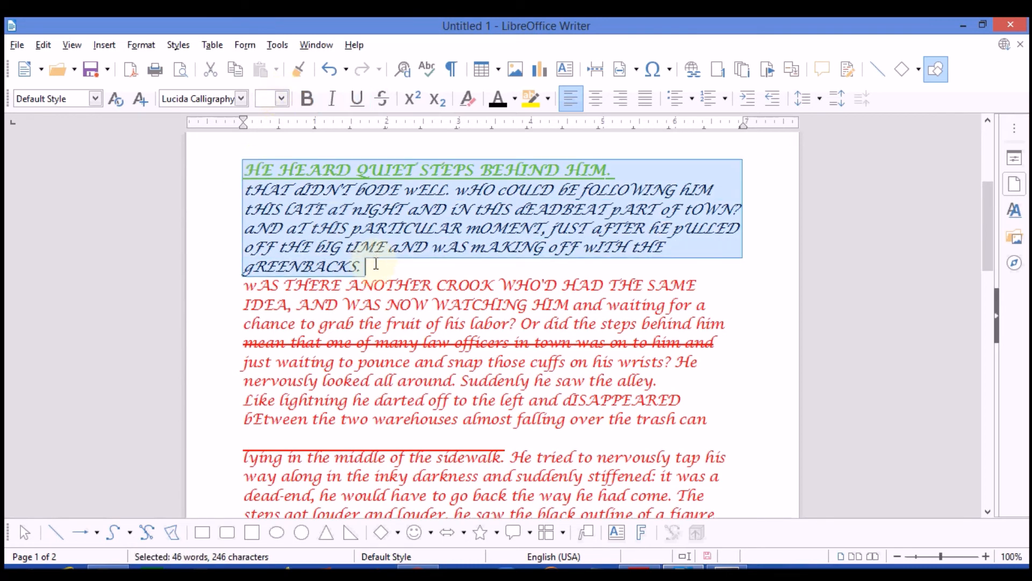
left_click(141, 45)
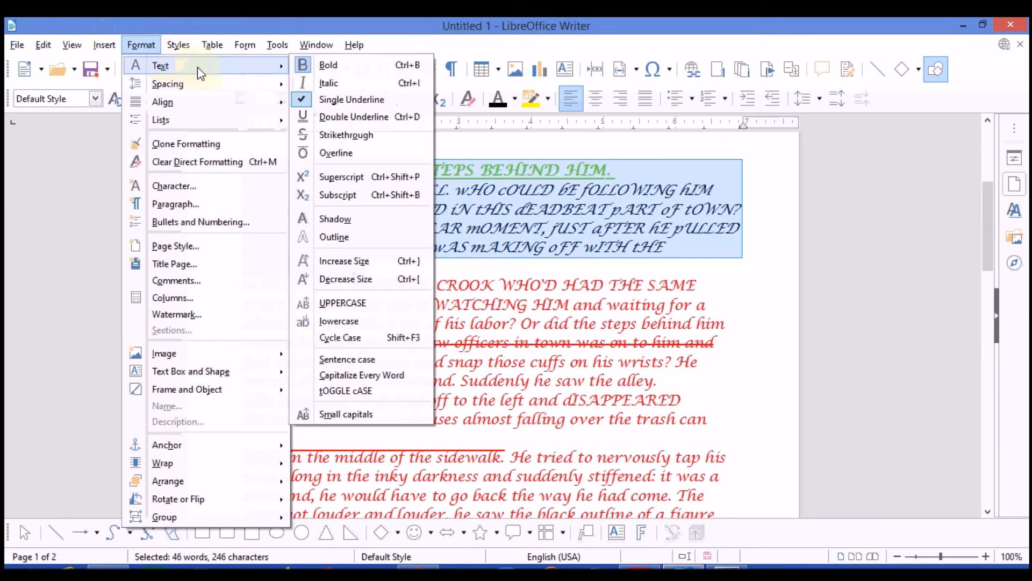
left_click(381, 268)
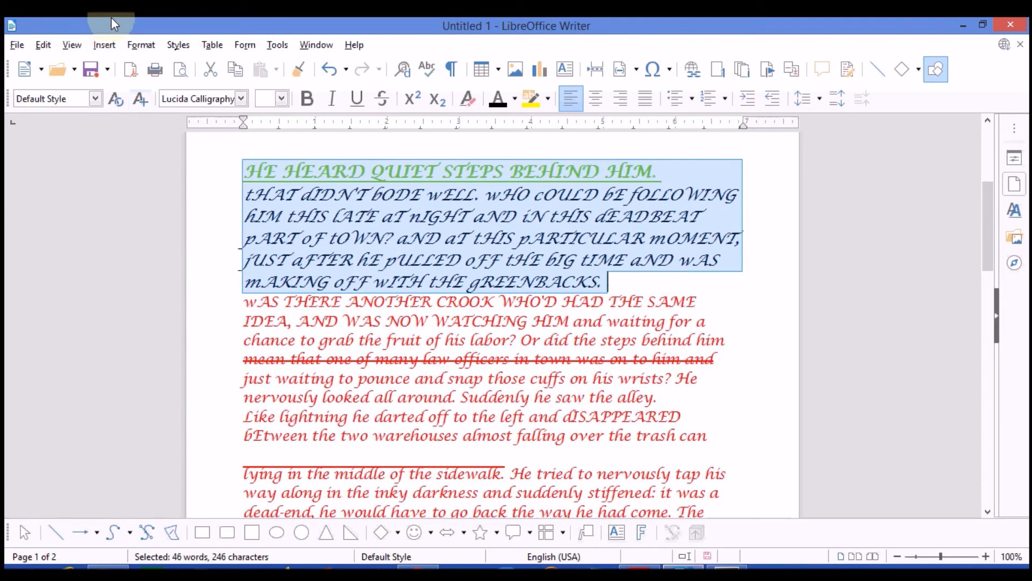
left_click(138, 47)
mouse_move(254, 59)
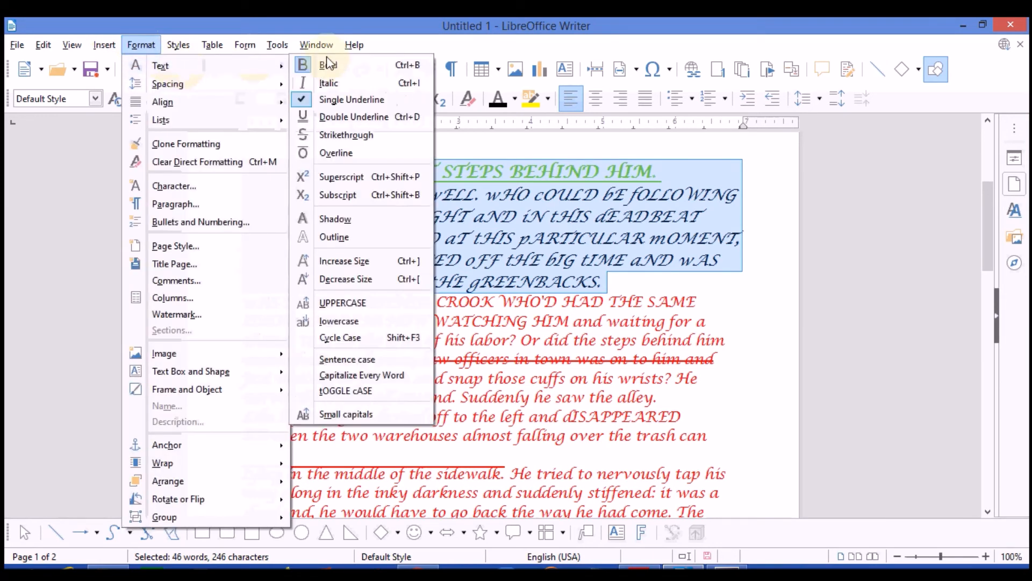
left_click(387, 267)
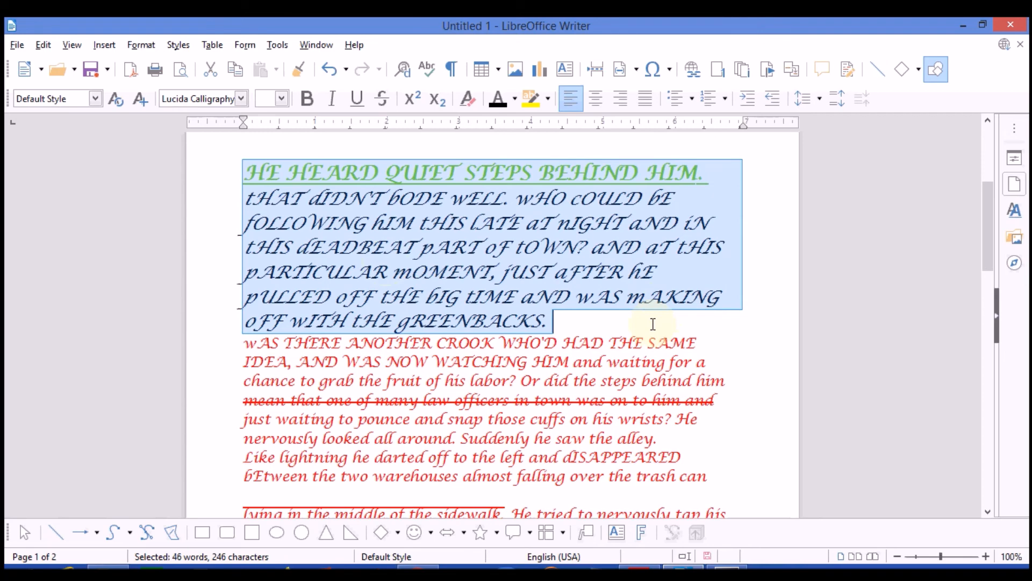
- Enlarge the selected green sentence and black paragraph further, then shrink them below their original size
key("ctrl+bracketright")
key("ctrl+bracketright")
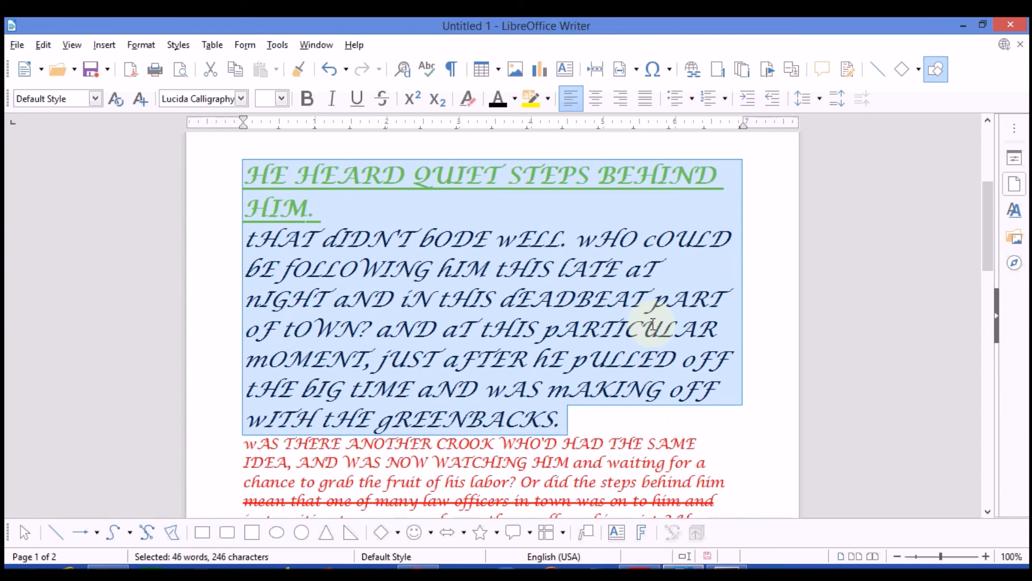
key("ctrl+bracketleft")
key("ctrl+bracketleft")
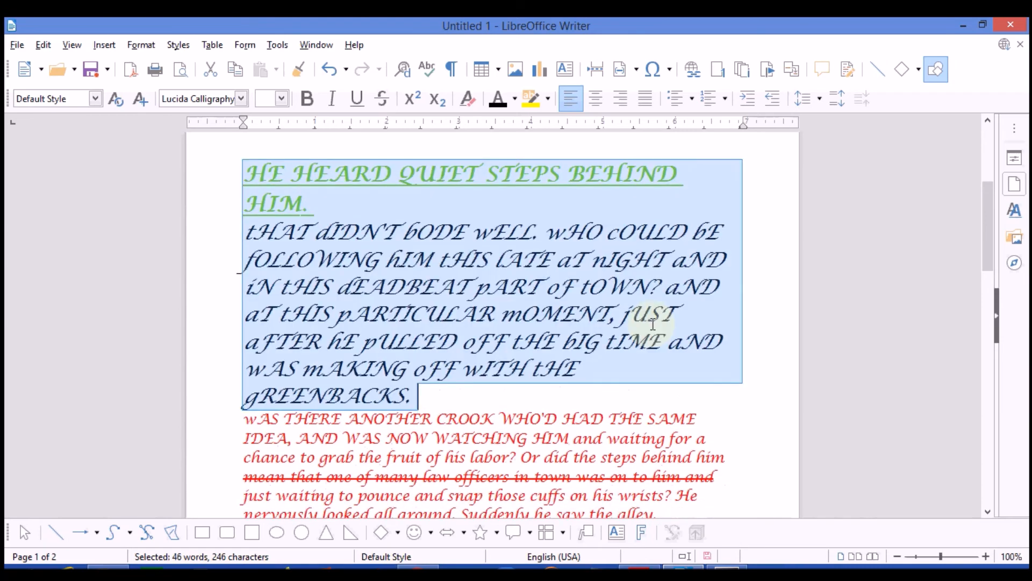
key("ctrl+bracketleft")
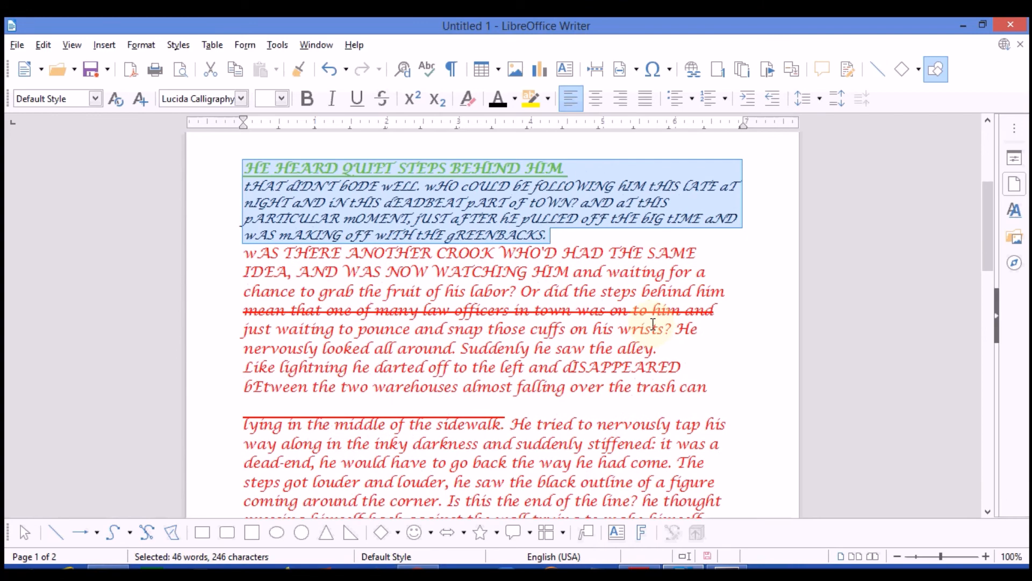
- Enlarge the selected green and black text by several increments, shrink it back to the small size, and deselect it
key("ctrl+bracketright")
key("ctrl+bracketright")
key("ctrl+bracketright")
key("ctrl+bracketright")
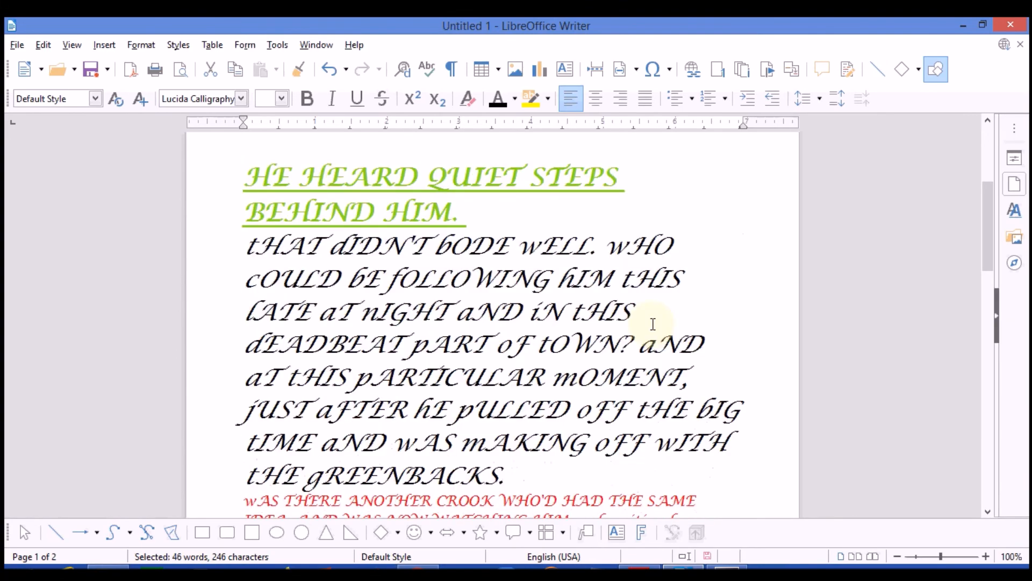
key("ctrl+bracketleft")
key("ctrl+bracketleft")
key("ctrl+bracketleft")
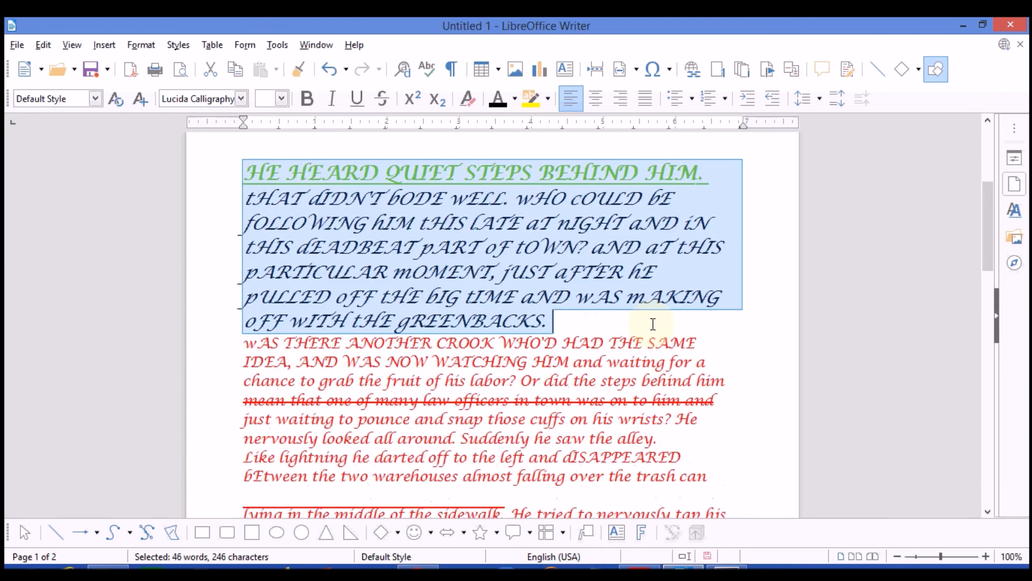
key("ctrl+bracketleft")
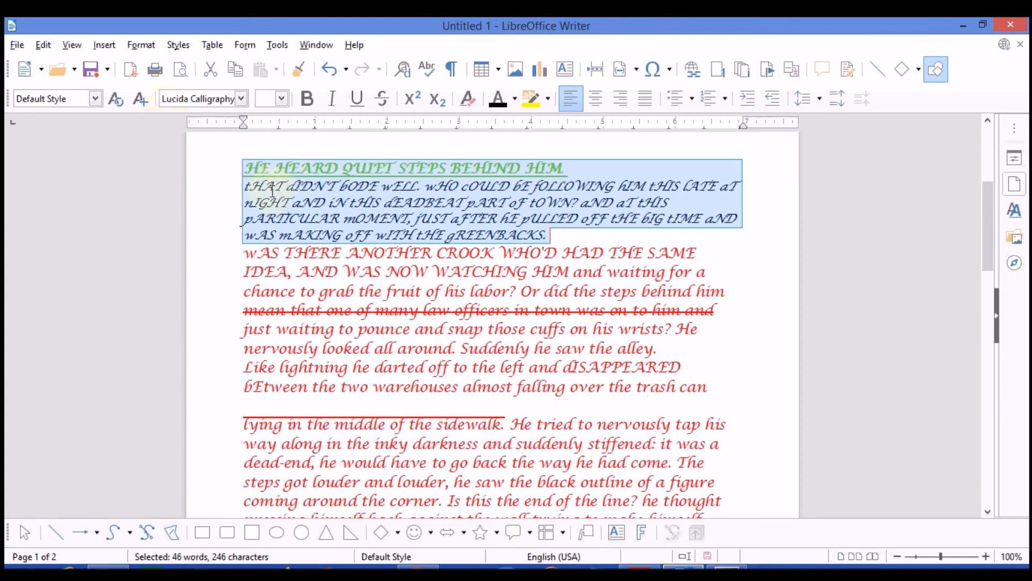
left_click(226, 257)
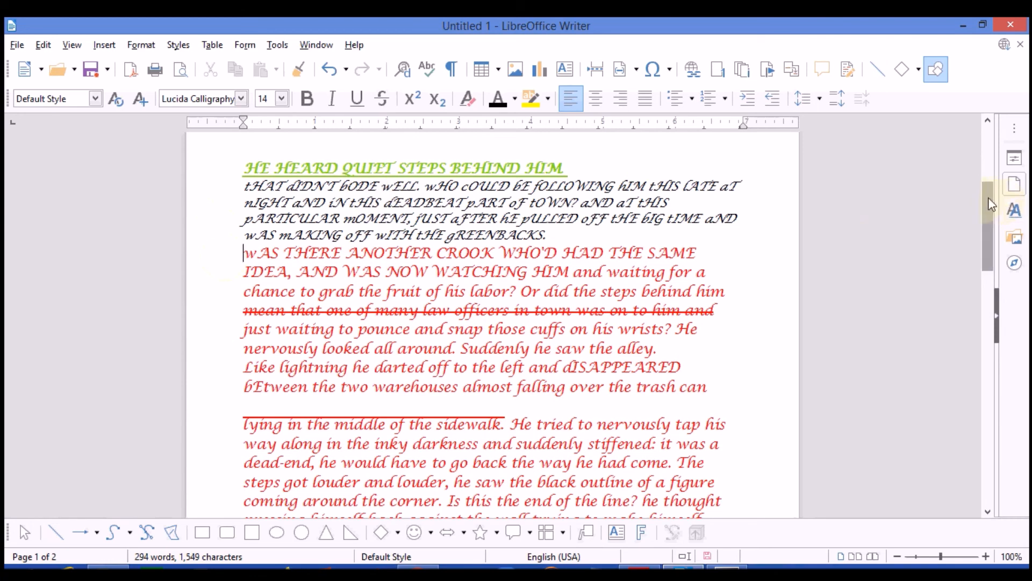
- Switch to Adobe Acrobat Reader and find the Page Style dialogue figure on page 73 of Domestic_Data_Entry_Operator.pdf
left_click_drag(989, 200, 989, 291)
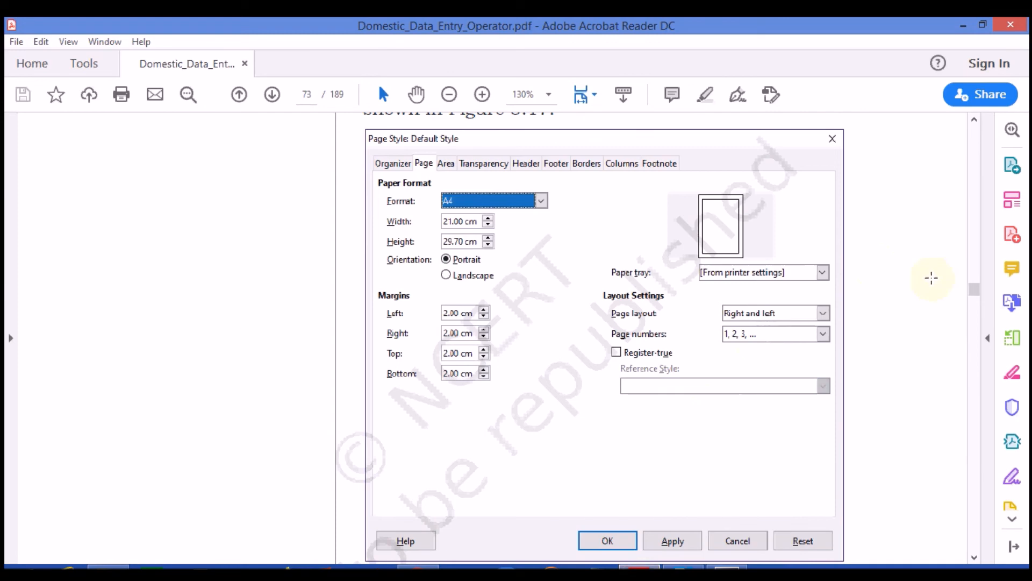
left_click_drag(975, 289, 975, 297)
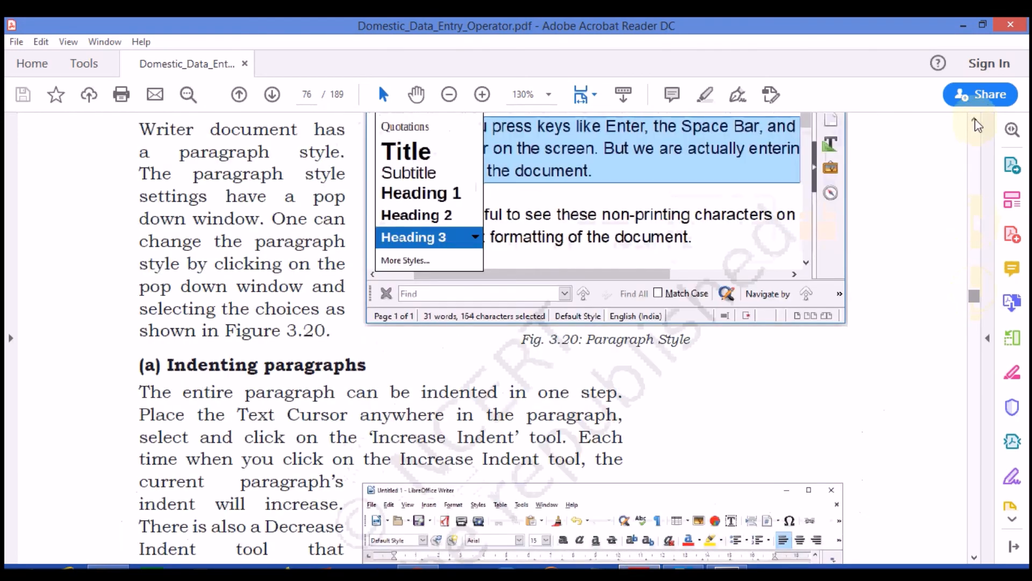
left_click(975, 123)
scroll(977, 129, "up", 5)
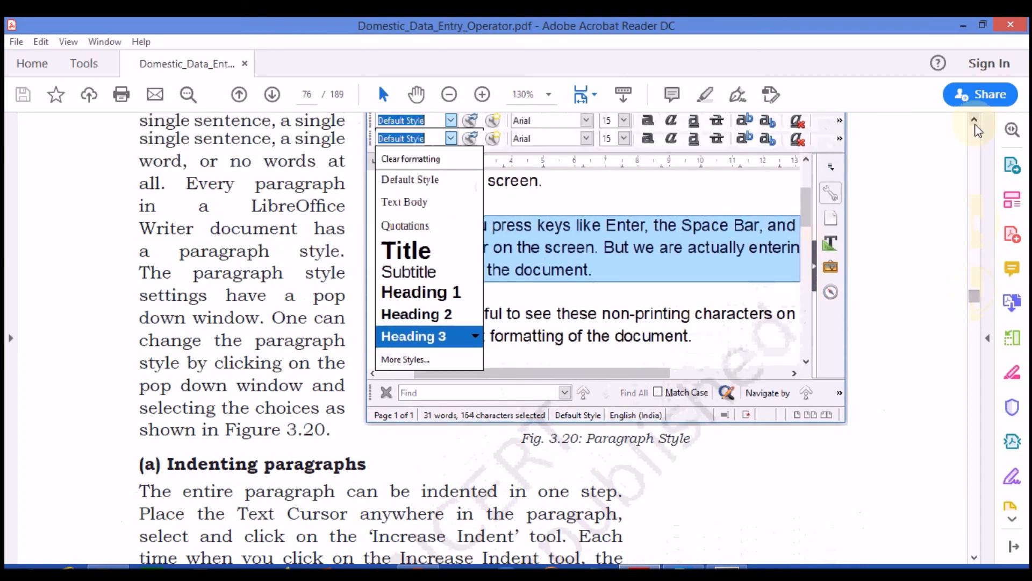
left_click(976, 143)
left_click(977, 143)
left_click(979, 149)
left_click(979, 149)
left_click(979, 149)
left_click(979, 149)
left_click(979, 149)
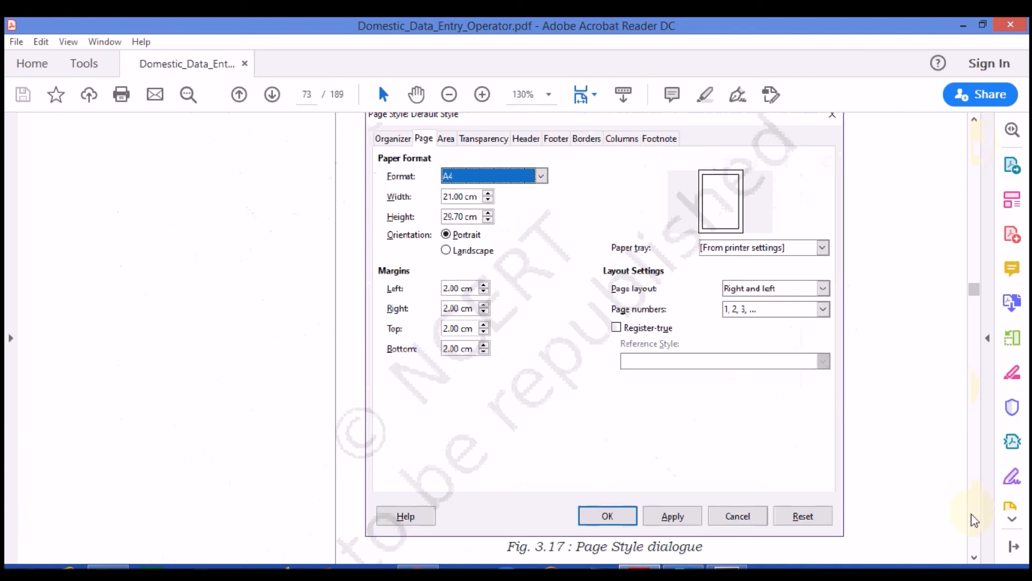
- Read the Formatting text section on pages 73 and 74, covering the formatting methods and removing manual formatting
left_click(975, 557)
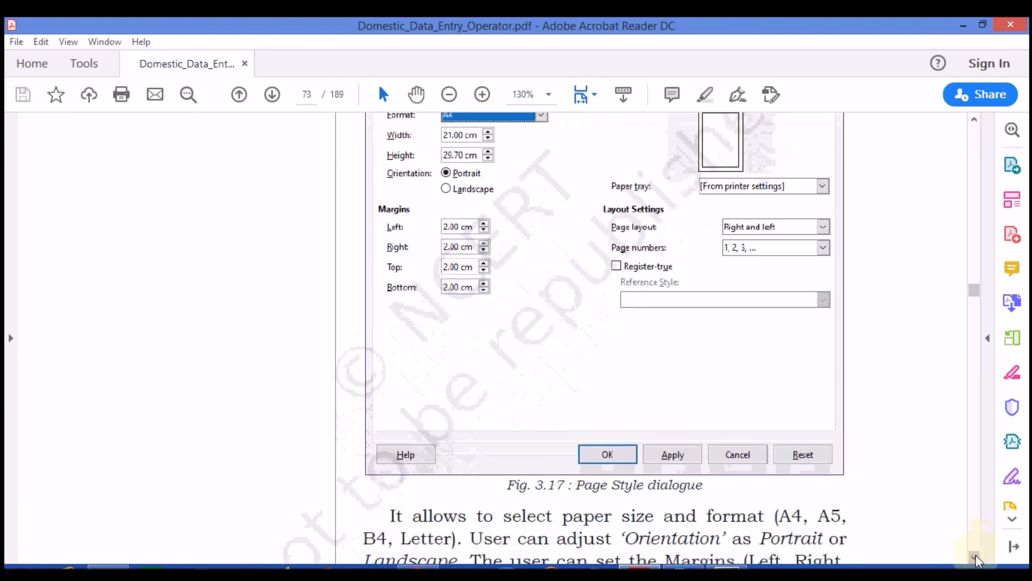
left_click(974, 557)
left_click(975, 557)
left_click(975, 557)
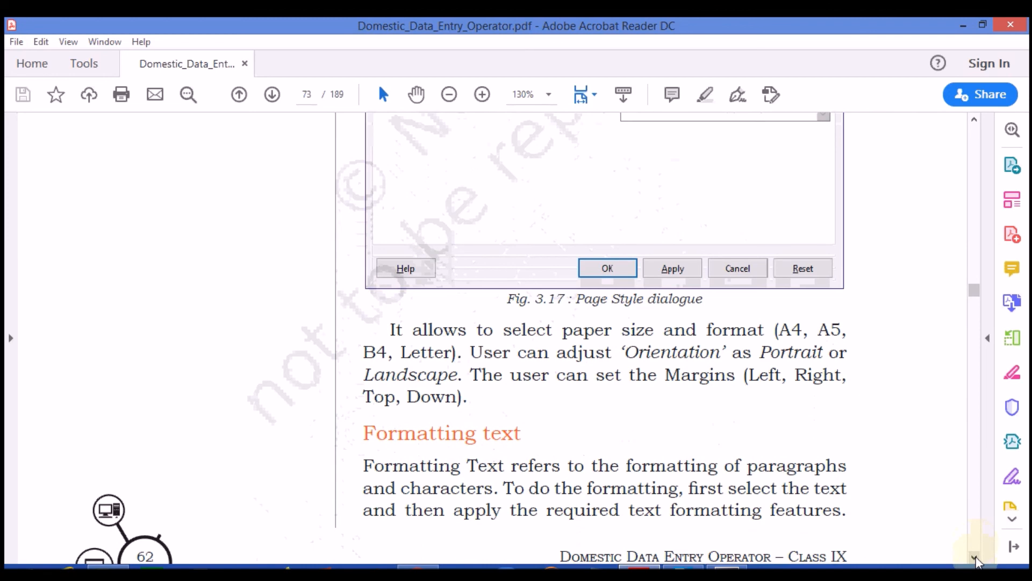
left_click(974, 558)
left_click(975, 557)
left_click(975, 557)
left_click(975, 557)
left_click(975, 558)
left_click(975, 557)
left_click(975, 557)
left_click(975, 557)
left_click(975, 558)
left_click(975, 557)
left_click(975, 557)
left_click(974, 557)
left_click(975, 557)
left_click(975, 557)
left_click(975, 557)
left_click(974, 557)
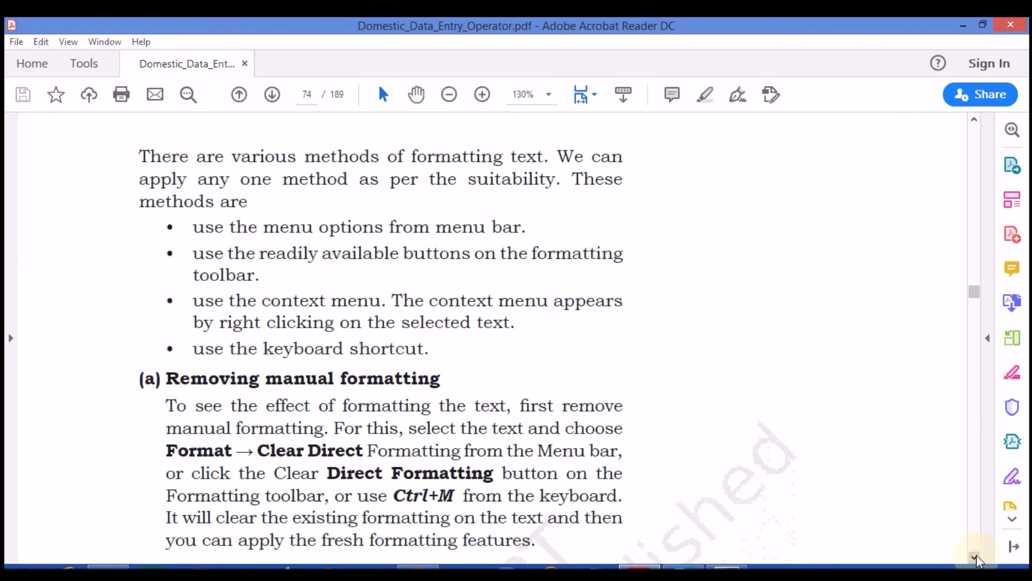
left_click(975, 557)
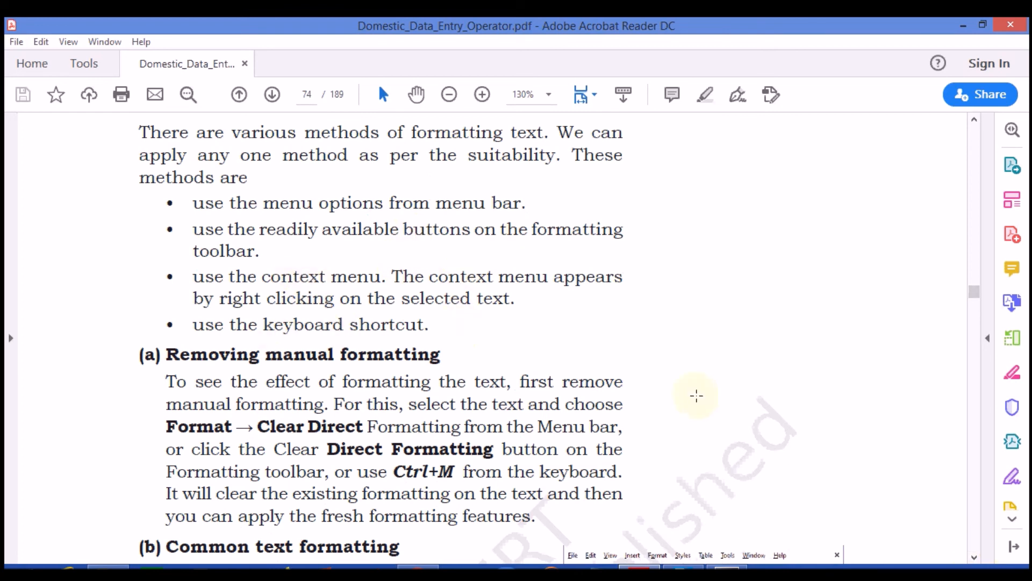
left_click(974, 557)
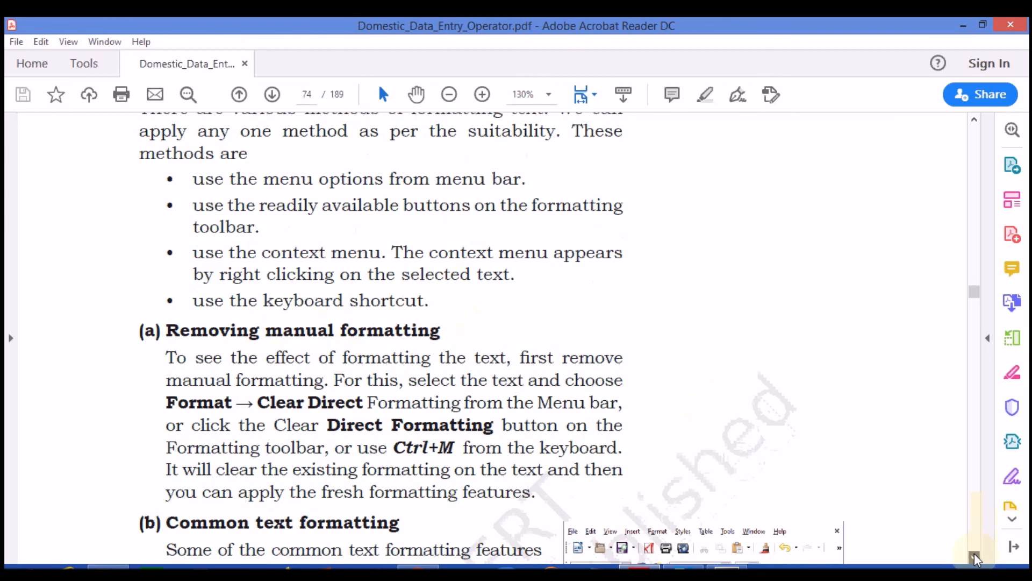
- Read the Common text formatting and Changing text case sections on pages 74 and 75, including Figures 3.18 and 3.19
scroll(976, 560, "down", 7)
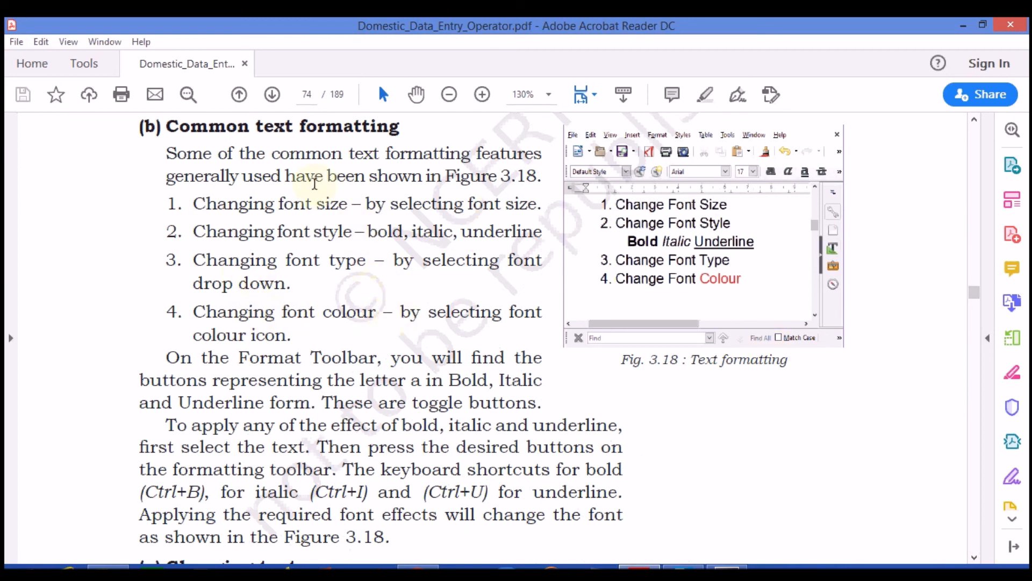
left_click(974, 558)
scroll(976, 559, "down", 5)
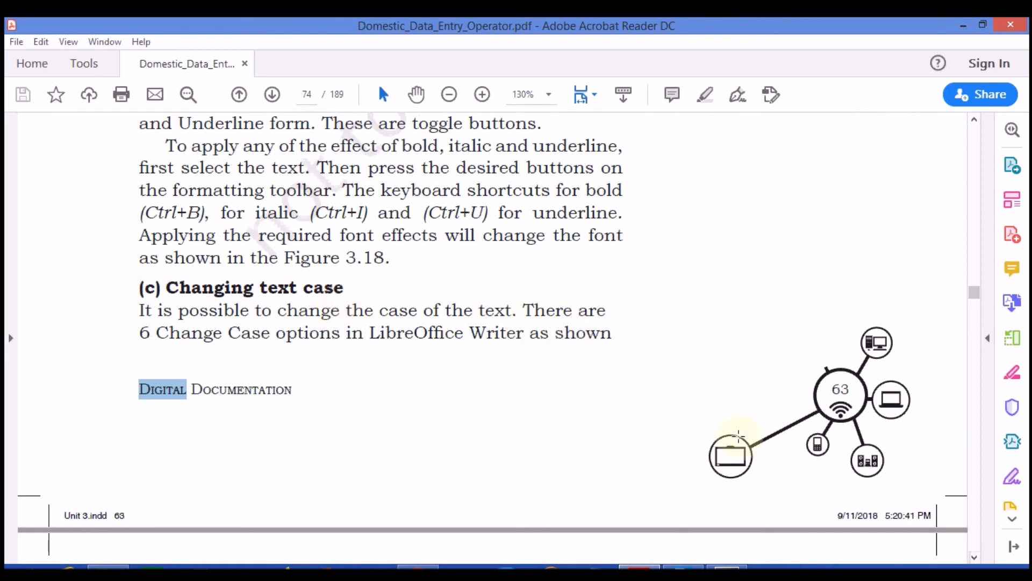
left_click(974, 558)
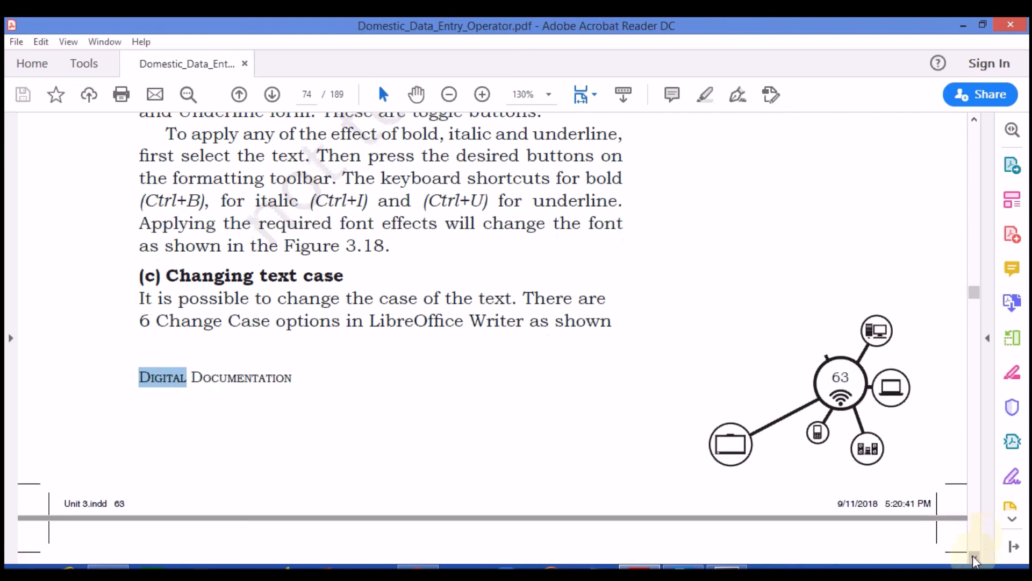
left_click(974, 558)
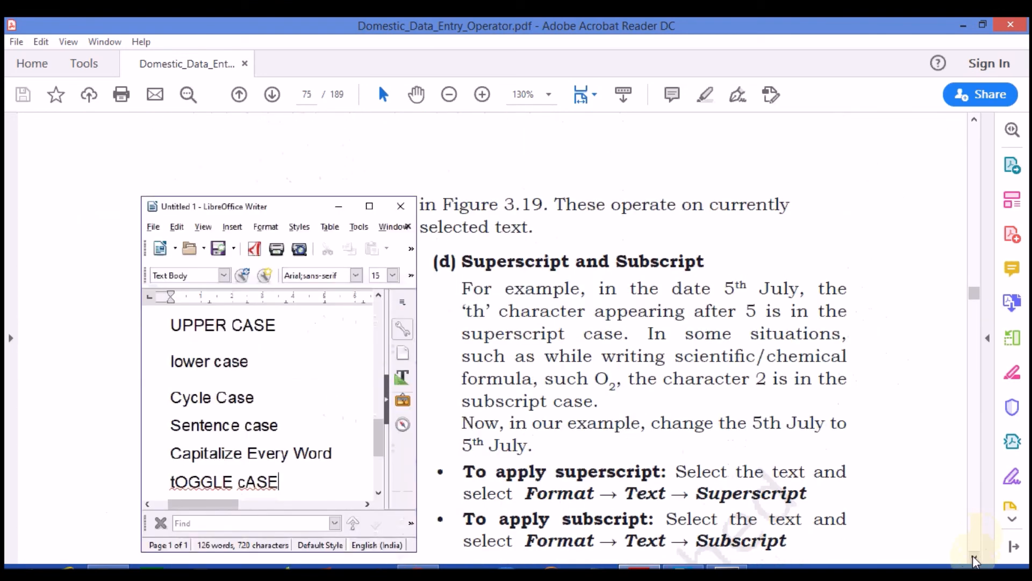
- Review the Superscript and Subscript section and the Let's Practice 2 exercise with its sample report on page 75
left_click(975, 558)
left_click(974, 558)
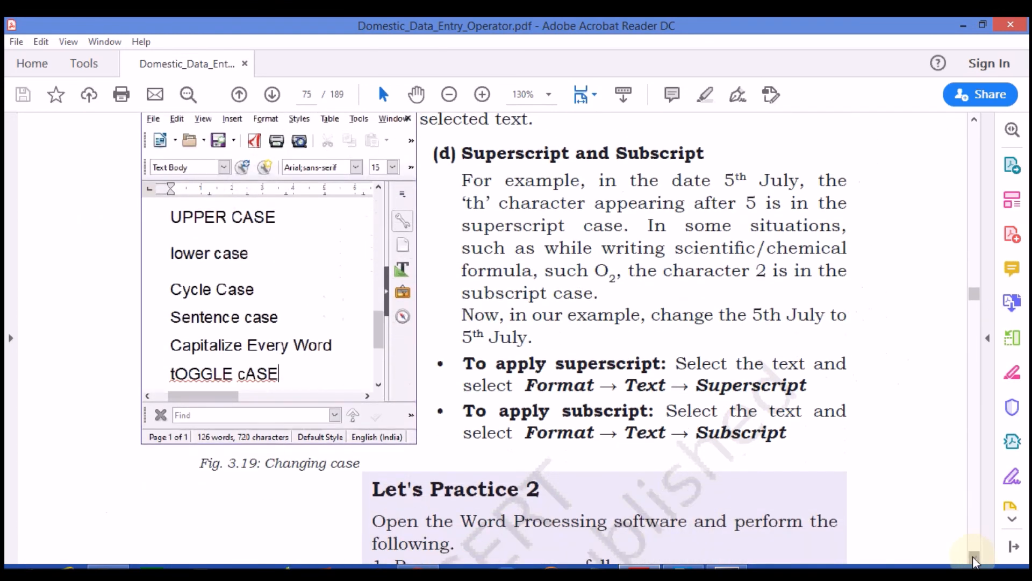
left_click(975, 558)
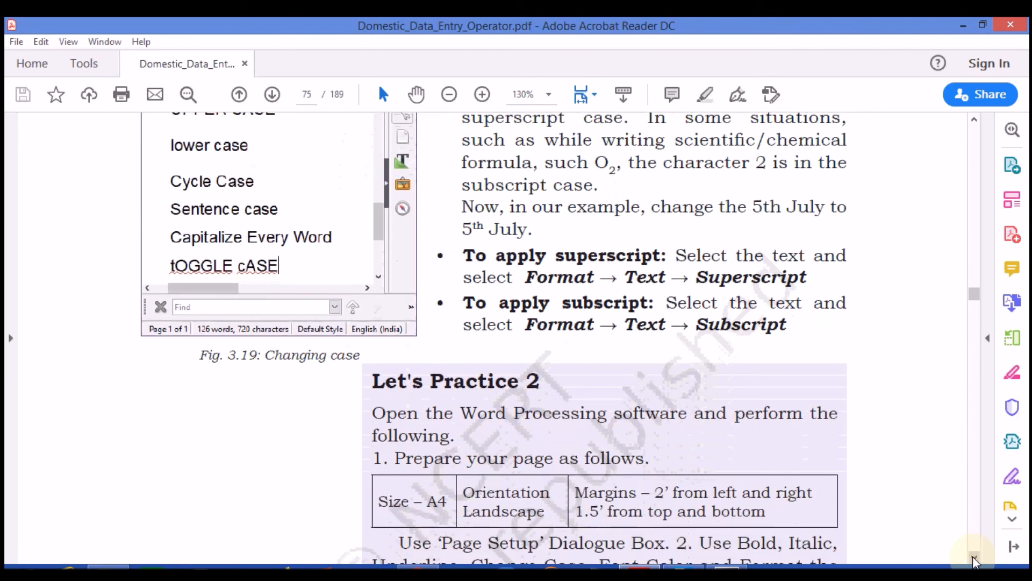
left_click(975, 558)
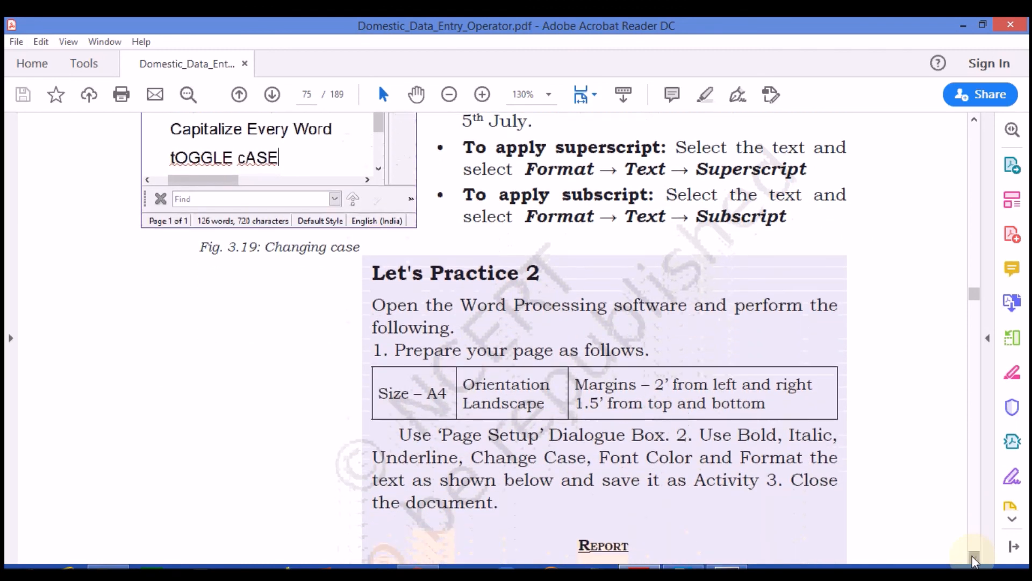
left_click(974, 558)
left_click(975, 559)
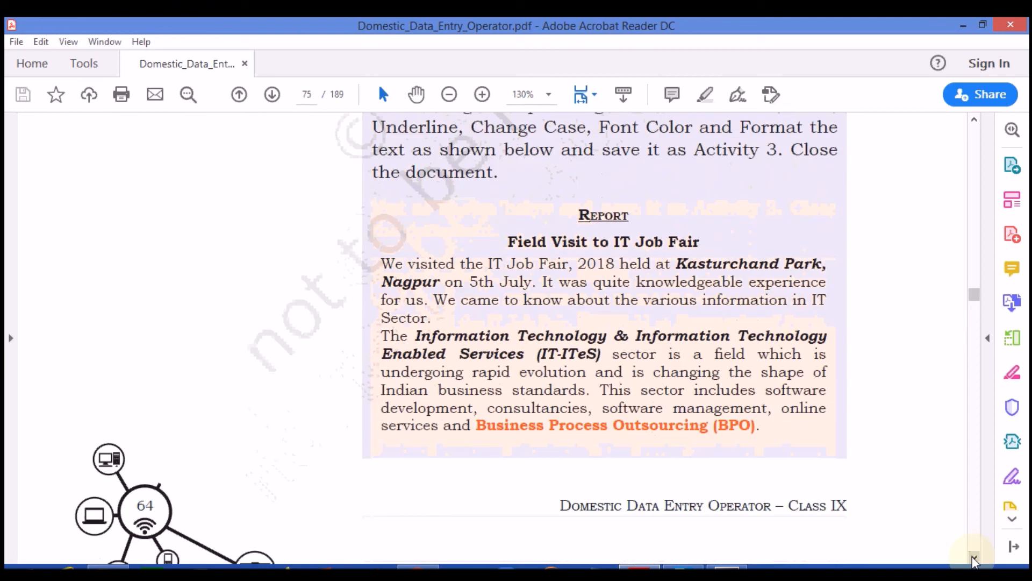
- Go to the Paragraph style section on page 76 and examine its text and Figure 3.20
left_click(975, 558)
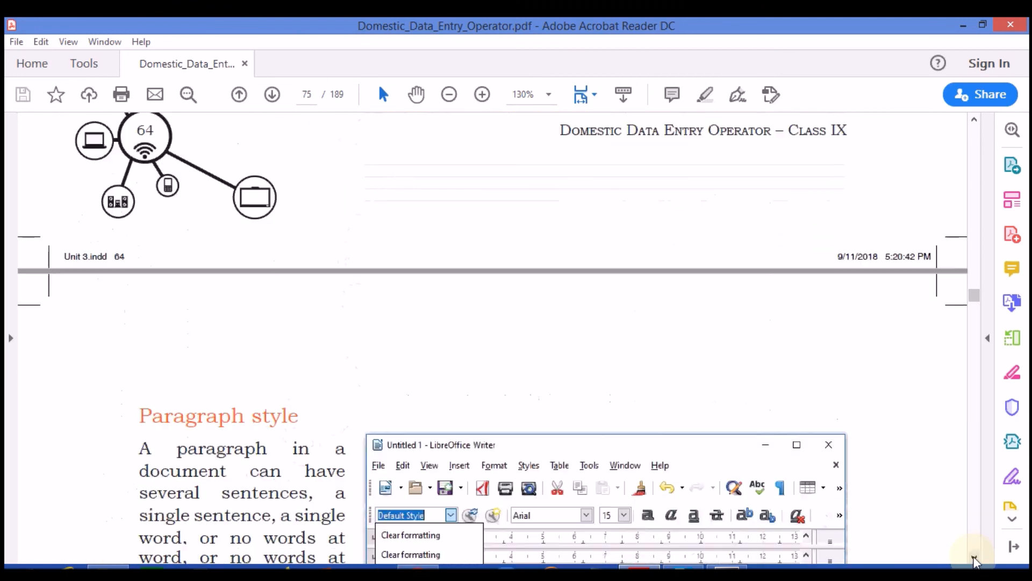
left_click(974, 559)
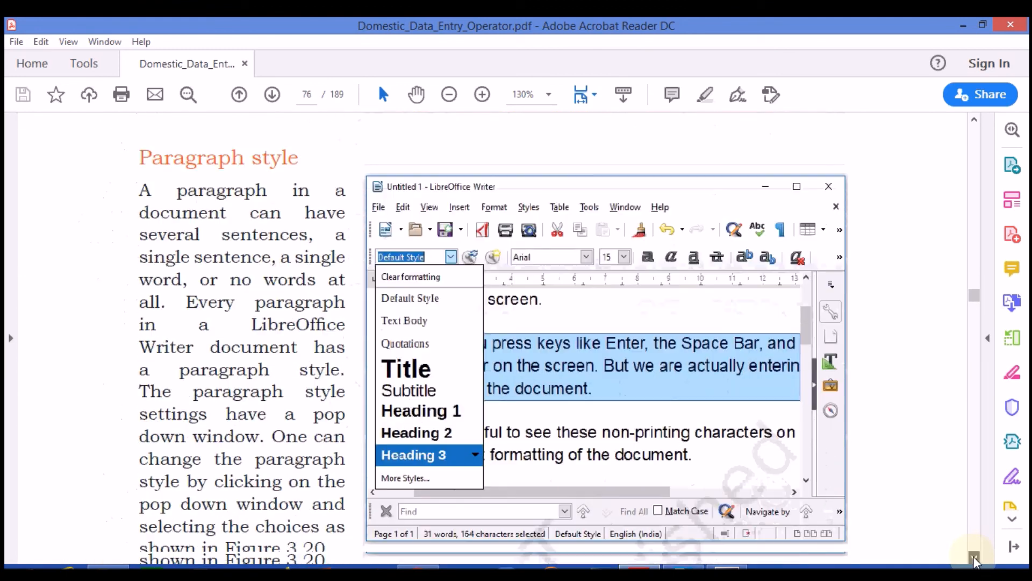
left_click(974, 559)
left_click(974, 559)
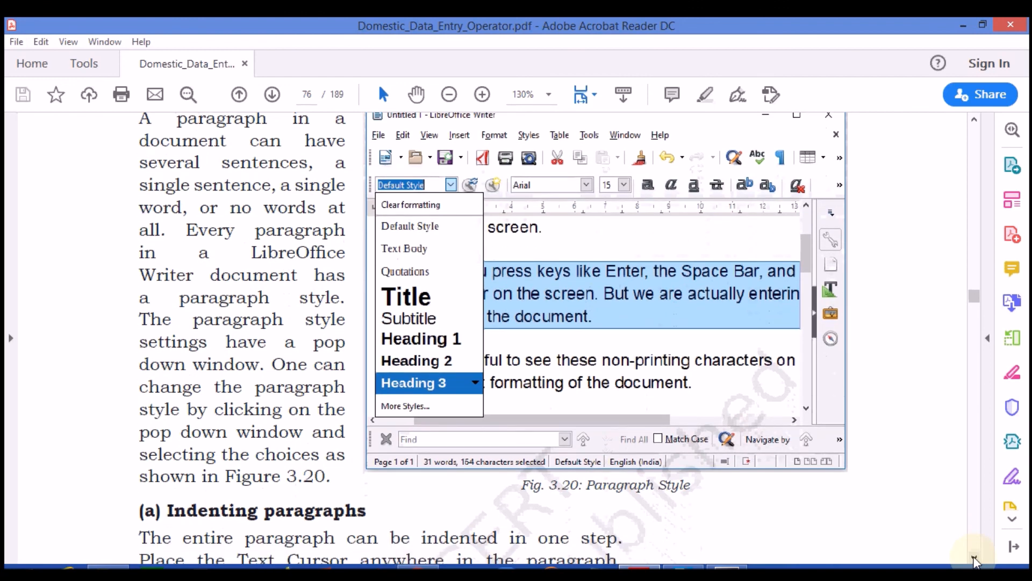
left_click(974, 121)
left_click(974, 121)
left_click(974, 120)
left_click(974, 120)
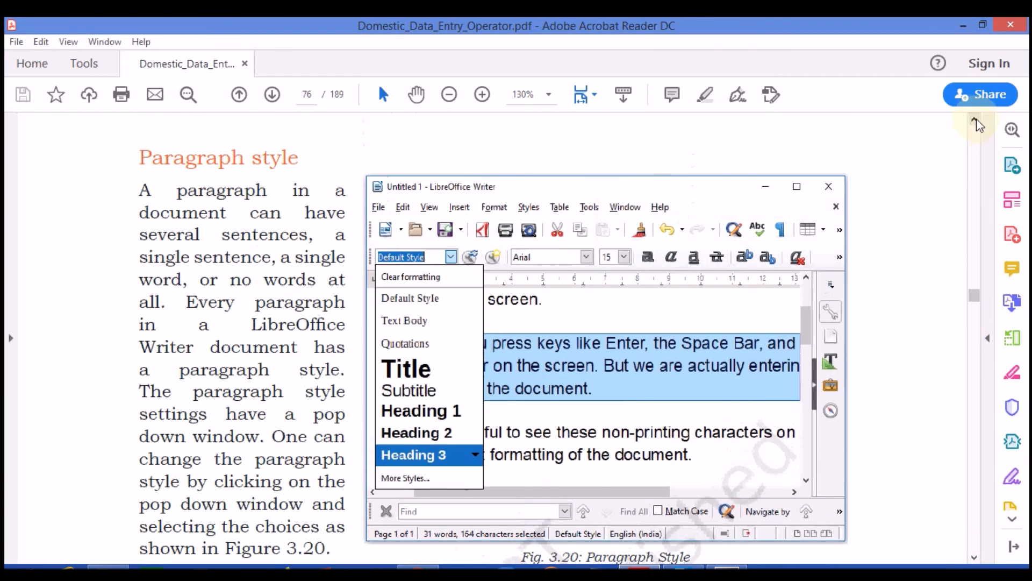